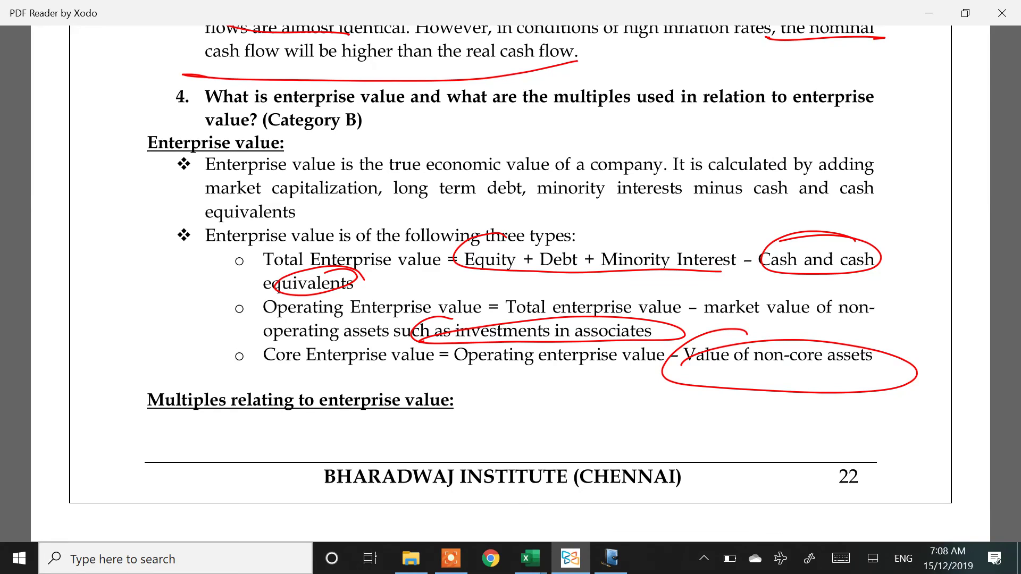
Go to question 5 on bond duration and circle "average time taken by an investor to collect his/her investment"
key("Right")
key("Down")
key("Down")
key("Down")
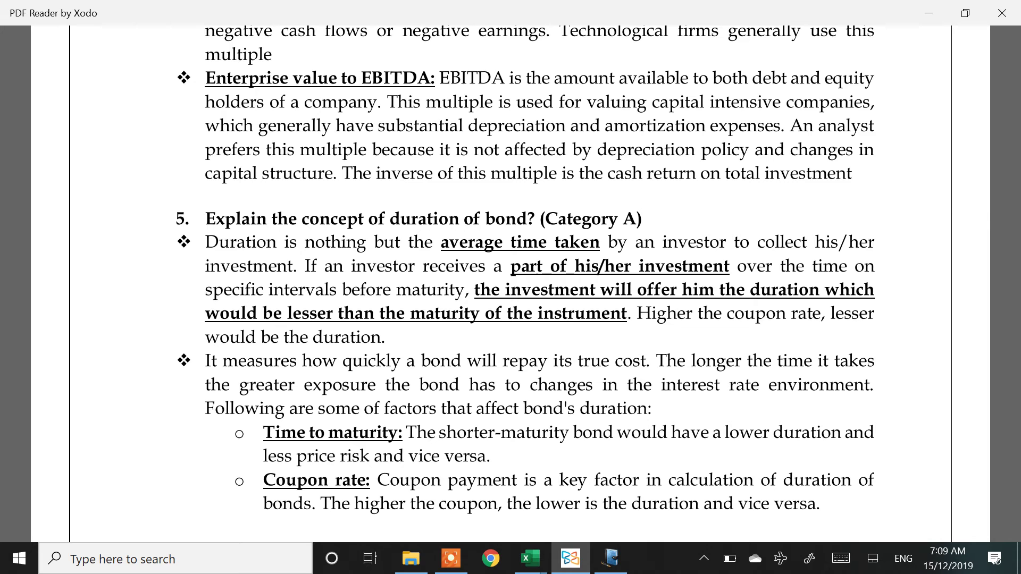
mouse_move(476, 224)
left_mouse_down()
mouse_move(460, 251)
mouse_move(811, 249)
mouse_move(798, 227)
mouse_move(520, 233)
left_mouse_up()
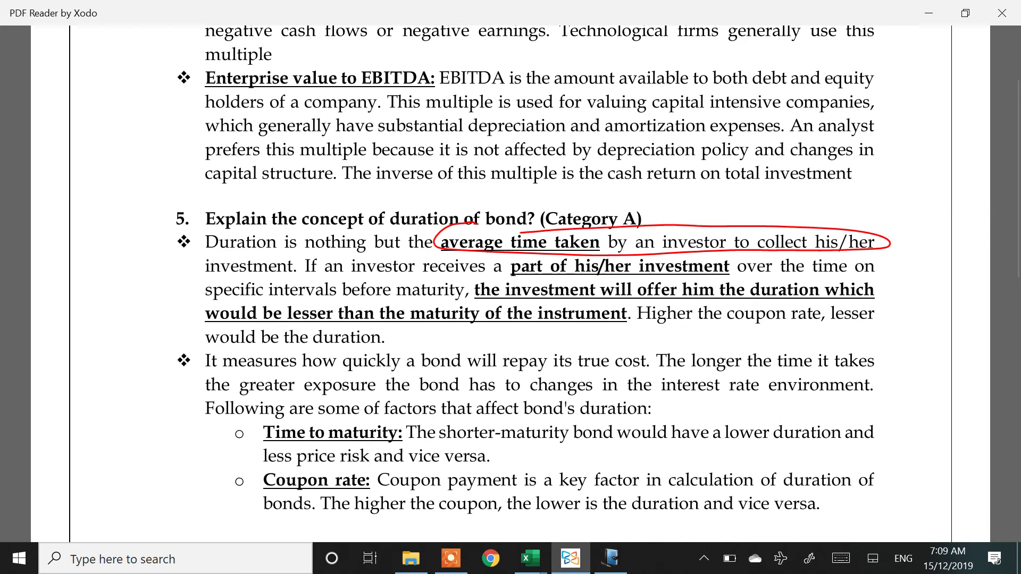
mouse_move(209, 274)
left_mouse_down()
mouse_move(263, 276)
mouse_move(222, 246)
left_mouse_up()
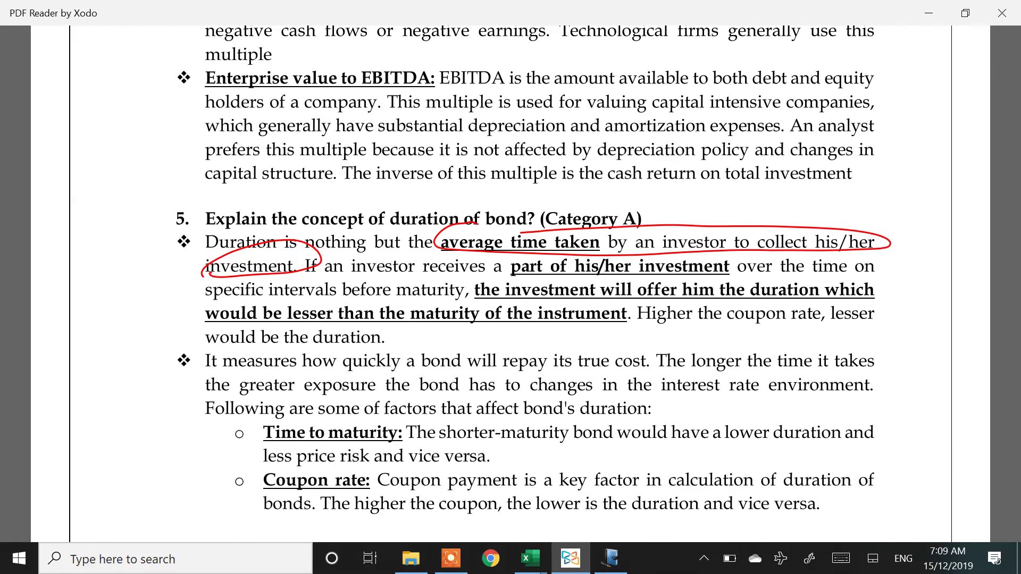
Circle the statement that duration is lesser than the instrument's maturity, and outline the "Time to maturity" and "Coupon rate" factor labels
mouse_move(239, 296)
left_mouse_down()
mouse_move(212, 305)
mouse_move(375, 326)
mouse_move(638, 302)
mouse_move(208, 323)
left_mouse_up()
mouse_move(509, 279)
left_mouse_down()
mouse_move(479, 281)
mouse_move(680, 294)
mouse_move(835, 267)
mouse_move(485, 287)
left_mouse_up()
scroll(532, 287, "down", 3)
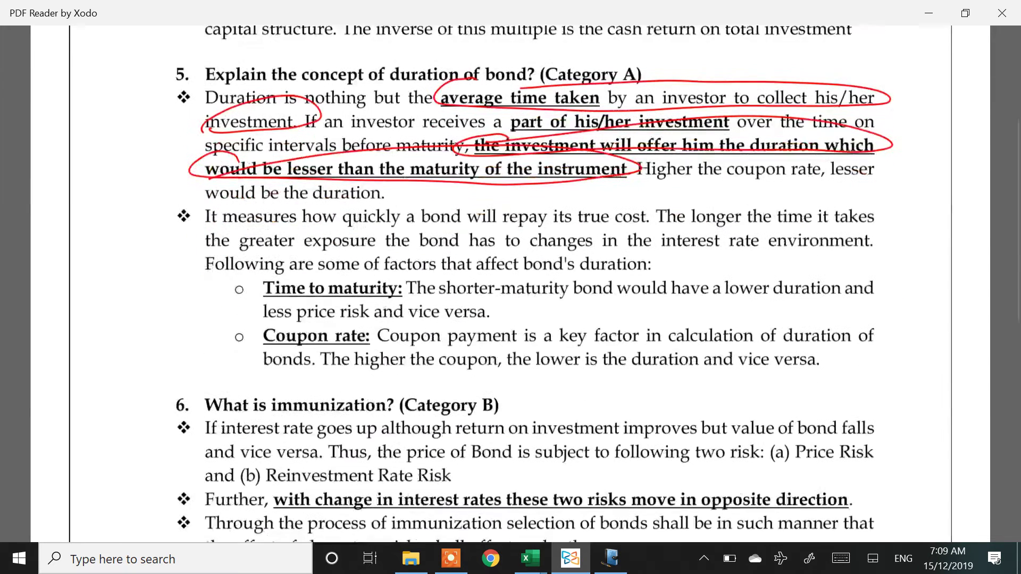
mouse_move(255, 249)
left_mouse_down()
mouse_move(355, 321)
mouse_move(399, 290)
mouse_move(273, 252)
left_mouse_up()
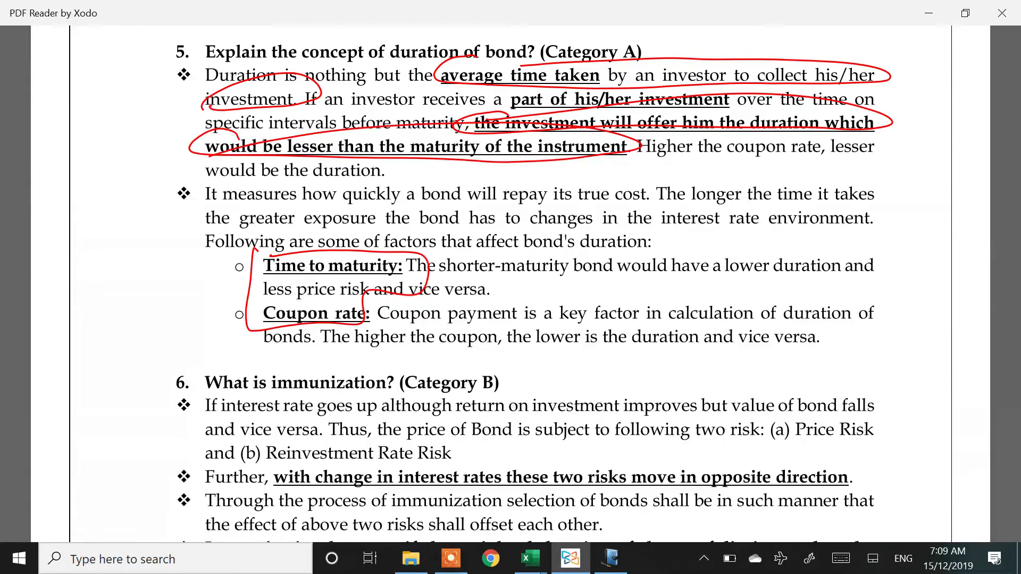
Circle "Price Risk" and "Reinvestment Rate Risk" in the answer to question 6 on immunization
mouse_move(780, 445)
left_mouse_down()
mouse_move(886, 438)
mouse_move(774, 439)
left_mouse_up()
mouse_move(273, 453)
left_mouse_down()
mouse_move(335, 468)
mouse_move(283, 444)
left_mouse_up()
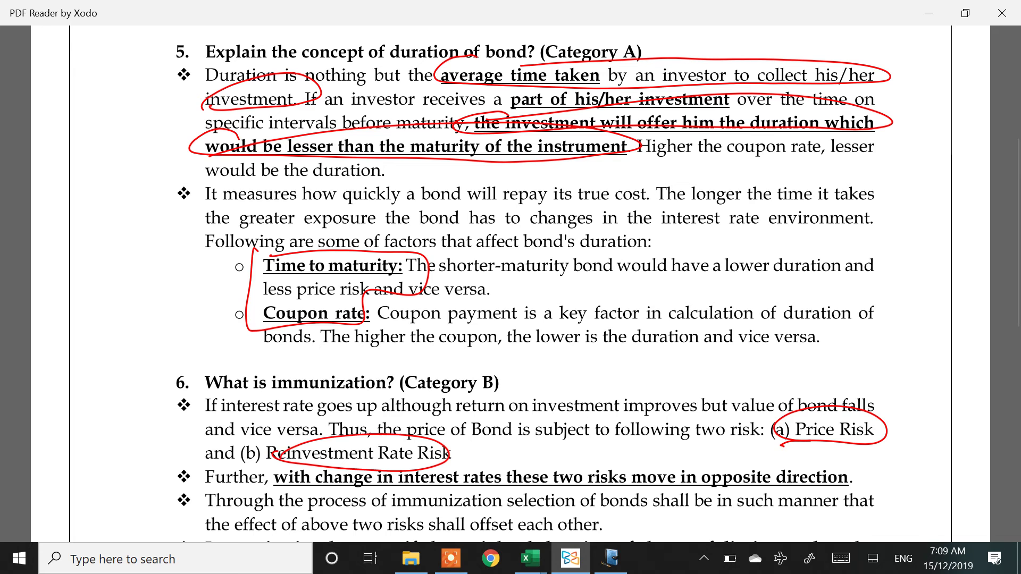
Switch to Windows Journal, go to a blank fourth page and handwrite "Interest" with an up arrow near its top
key("alt+Tab")
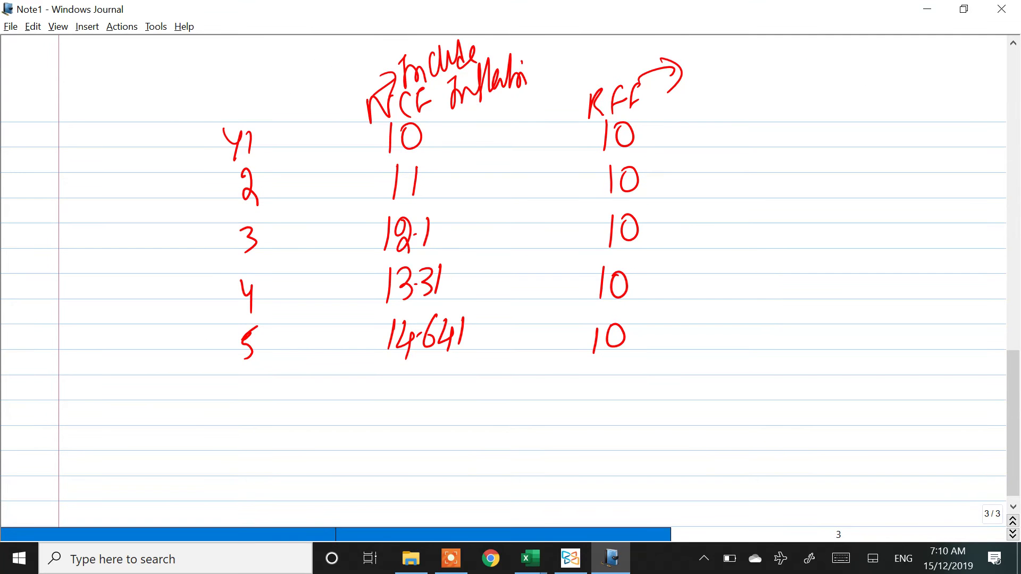
key("Page_Down")
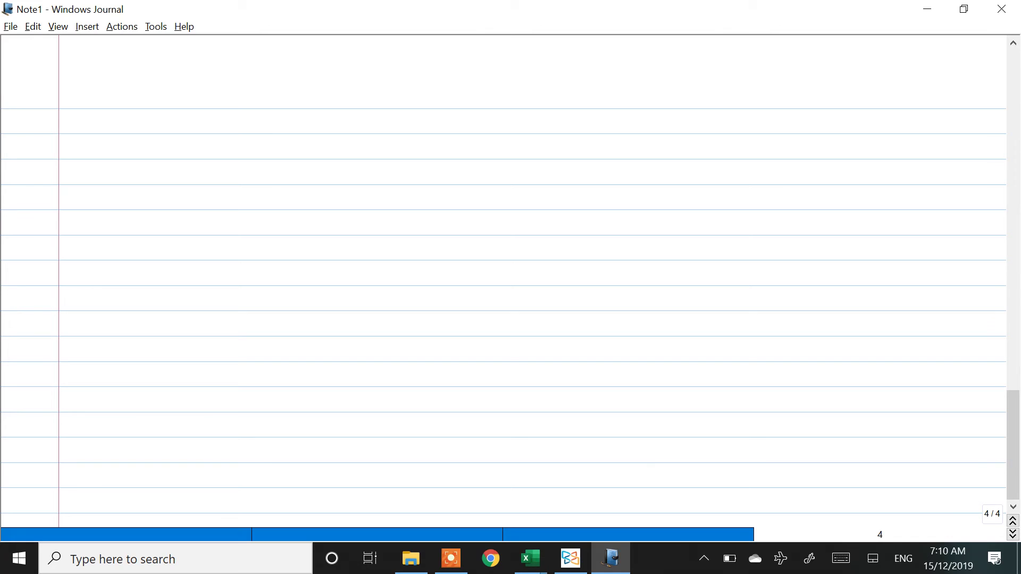
left_click_drag(325, 275, 341, 270)
mouse_move(232, 148)
left_mouse_down()
mouse_move(228, 108)
mouse_move(243, 123)
left_mouse_up()
left_click_drag(110, 122, 128, 116)
mouse_move(123, 116)
left_mouse_down()
mouse_move(119, 157)
mouse_move(142, 150)
mouse_move(159, 127)
mouse_move(182, 137)
mouse_move(206, 121)
left_mouse_up()
Handwrite a down arrow followed by "Bond price" on the same row as the interest note
left_click_drag(442, 103, 444, 146)
mouse_move(444, 146)
left_mouse_down()
mouse_move(455, 134)
mouse_move(470, 139)
left_mouse_up()
mouse_move(469, 109)
left_mouse_down()
mouse_move(473, 139)
mouse_move(498, 120)
mouse_move(523, 136)
left_mouse_up()
mouse_move(525, 104)
left_mouse_down()
mouse_move(519, 139)
mouse_move(545, 140)
left_mouse_up()
left_click_drag(544, 118, 559, 116)
left_click_drag(563, 122, 573, 135)
mouse_move(578, 127)
left_mouse_down()
mouse_move(585, 110)
mouse_move(588, 135)
left_mouse_up()
left_click_drag(591, 129, 602, 135)
Handwrite an up arrow followed by "Reinvestment" beside the bond price note
mouse_move(675, 106)
left_mouse_down()
mouse_move(676, 137)
mouse_move(675, 106)
mouse_move(698, 138)
left_mouse_up()
left_click_drag(697, 104, 709, 134)
mouse_move(709, 125)
left_mouse_down()
mouse_move(764, 135)
mouse_move(786, 121)
mouse_move(782, 136)
left_mouse_up()
mouse_move(794, 90)
left_mouse_down()
mouse_move(792, 133)
mouse_move(804, 109)
left_mouse_up()
mouse_move(800, 126)
left_mouse_down()
mouse_move(811, 113)
mouse_move(849, 127)
left_mouse_up()
left_click_drag(850, 86, 849, 130)
left_click_drag(843, 113, 862, 110)
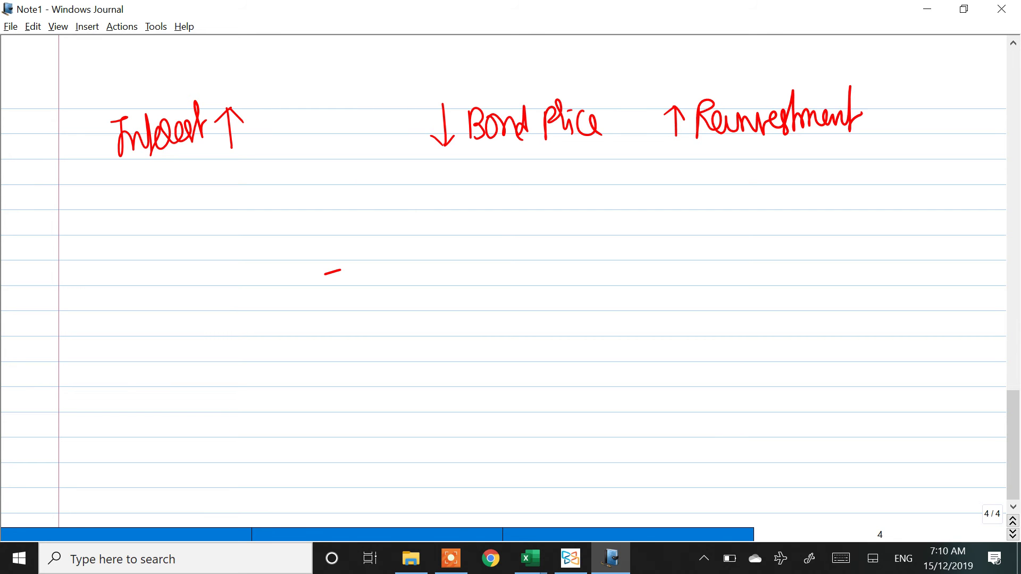
Draw the opposite case in a second row: interest arrow down, bond price arrow up, reinvestment arrow down
left_click_drag(230, 170, 231, 202)
left_click_drag(222, 195, 245, 193)
mouse_move(451, 198)
left_mouse_down()
mouse_move(450, 166)
mouse_move(463, 187)
left_mouse_up()
left_click_drag(675, 159, 678, 190)
left_click_drag(678, 190, 692, 182)
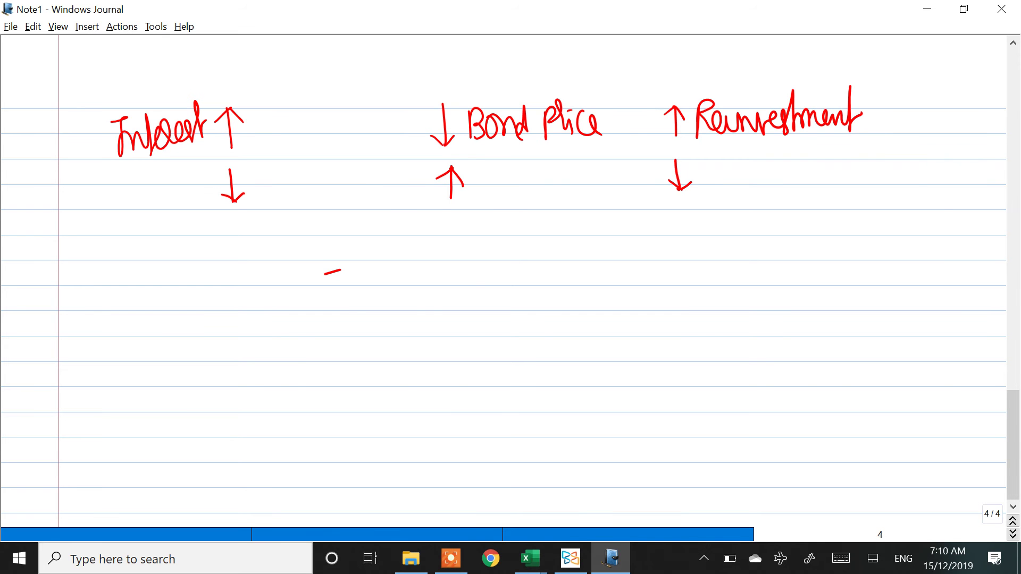
Return to the PDF in Xodo and circle the phrases on the two risks moving in opposite direction and offsetting each other
key("alt+Tab")
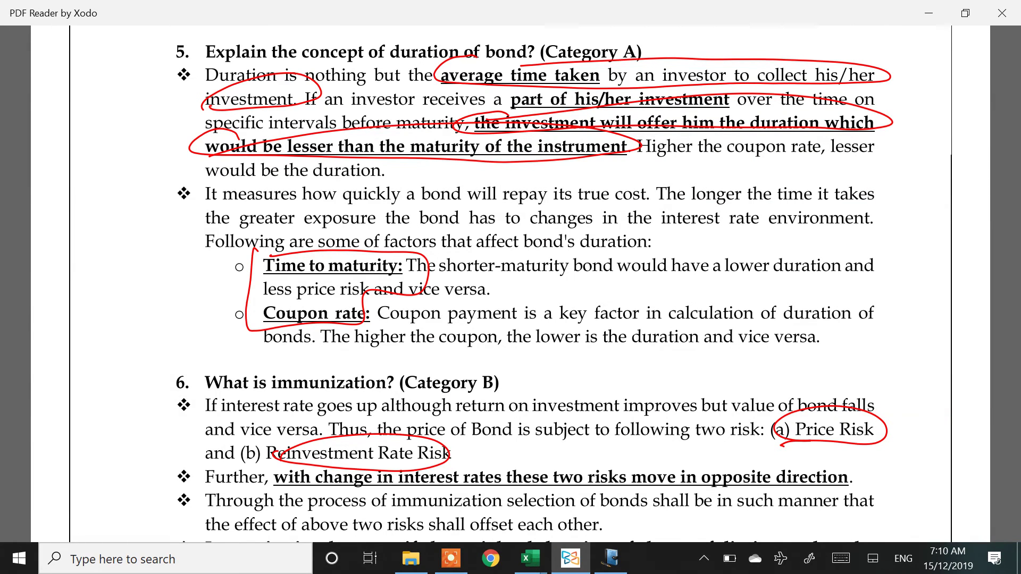
mouse_move(274, 470)
left_mouse_down()
mouse_move(282, 490)
mouse_move(470, 492)
mouse_move(724, 487)
mouse_move(825, 468)
mouse_move(394, 457)
left_mouse_up()
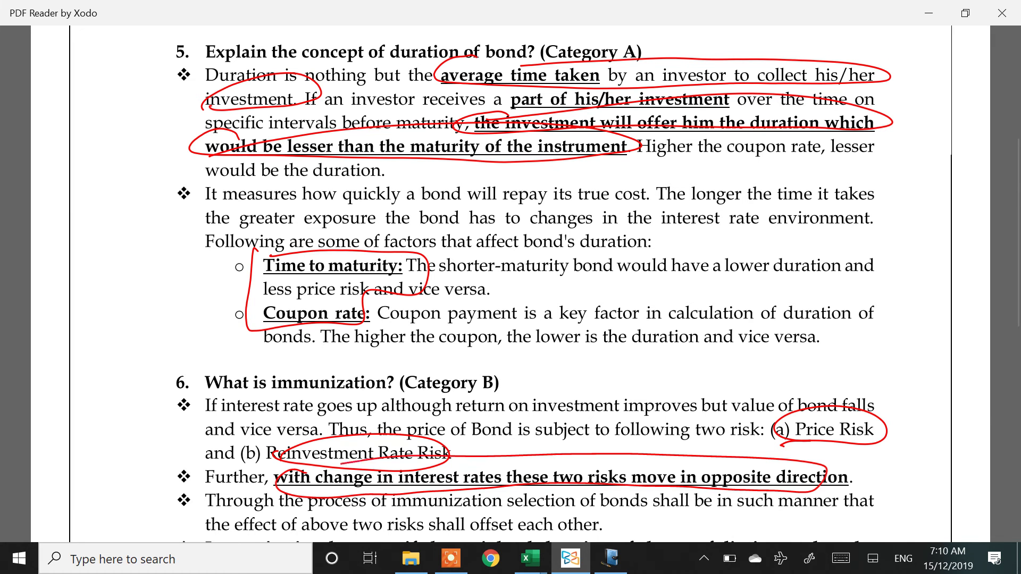
scroll(510, 284, "down", 1)
mouse_move(209, 471)
left_mouse_down()
mouse_move(546, 470)
mouse_move(441, 449)
mouse_move(209, 456)
left_mouse_up()
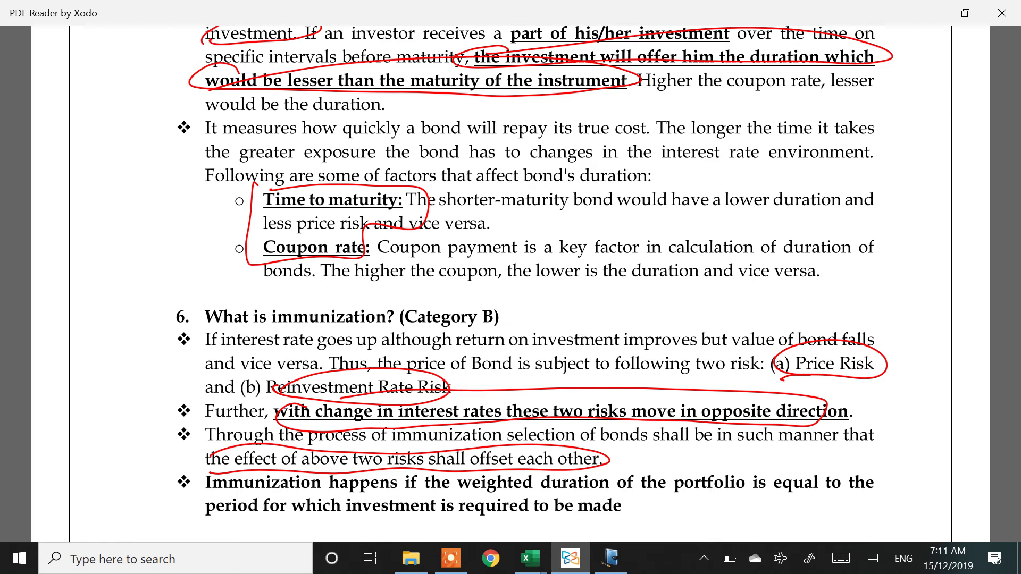
Move on to question 7, switch to Windows Journal and handwrite term 1 at 8% and term 2 at 8.25
scroll(511, 284, "down", 2)
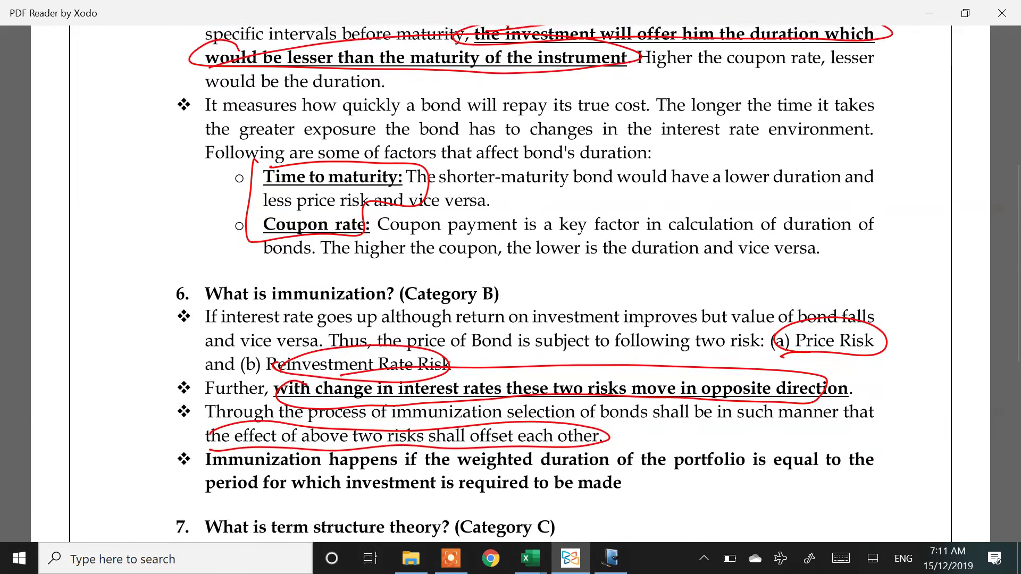
scroll(510, 284, "down", 3)
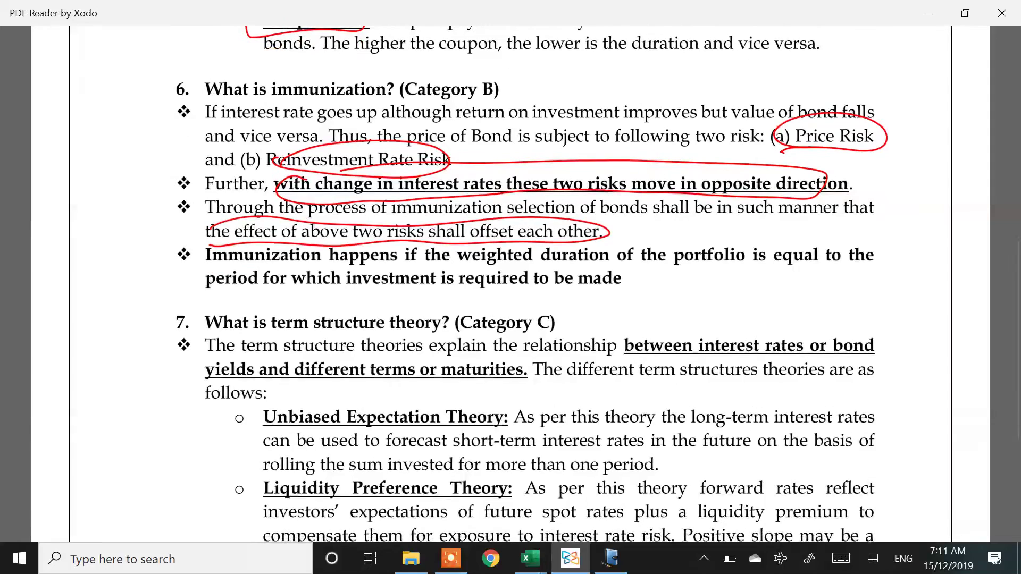
scroll(510, 284, "down", 3)
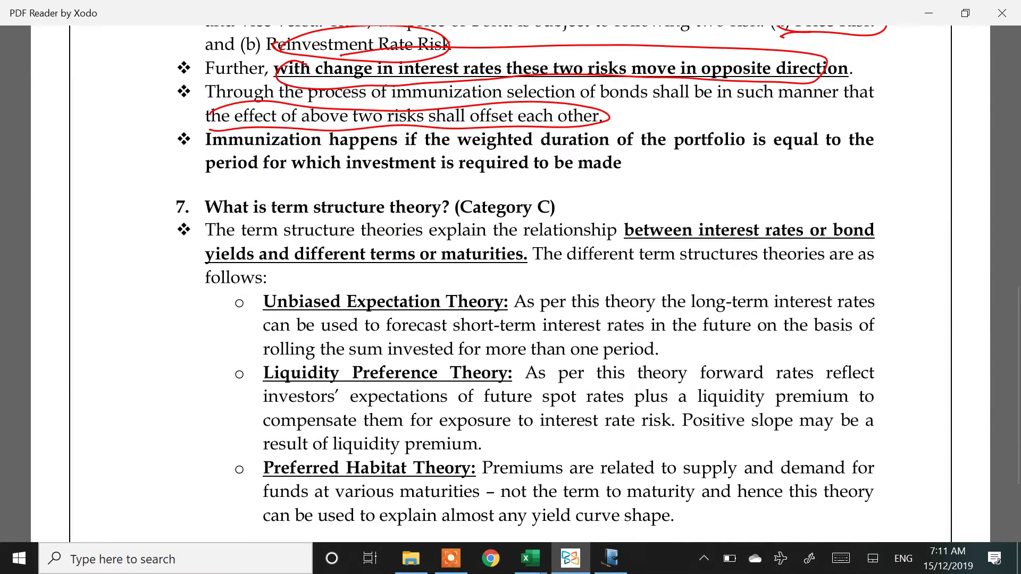
key("alt+Tab")
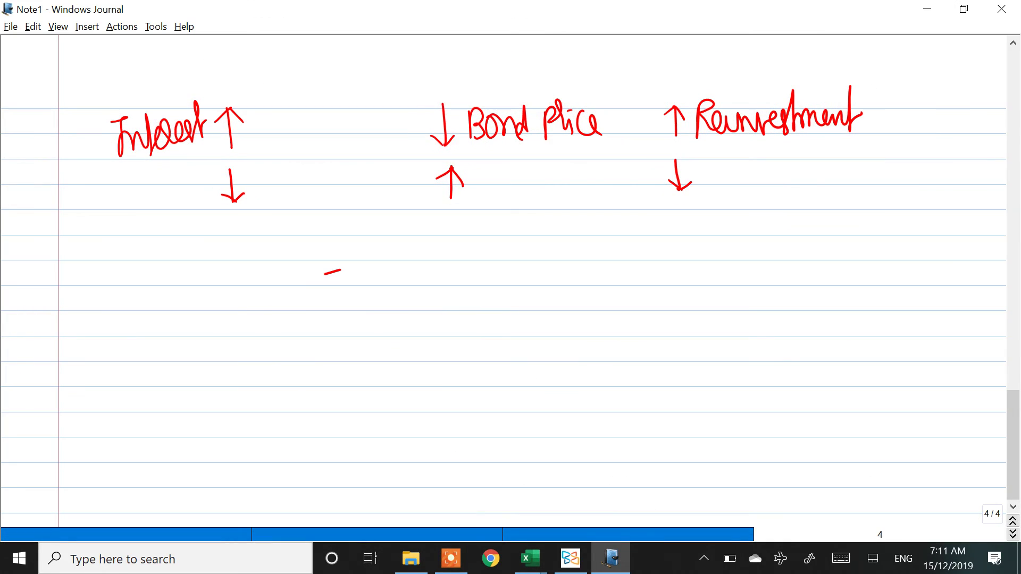
left_click_drag(509, 251, 508, 295)
left_click_drag(656, 246, 662, 259)
left_click_drag(691, 239, 674, 282)
left_click_drag(672, 257, 678, 255)
left_click(693, 263)
left_click_drag(481, 315, 508, 355)
mouse_move(668, 318)
left_mouse_down()
mouse_move(646, 320)
mouse_move(656, 334)
mouse_move(689, 335)
mouse_move(690, 348)
left_mouse_up()
mouse_move(707, 309)
left_mouse_down()
mouse_move(712, 327)
mouse_move(700, 346)
left_mouse_up()
left_click_drag(713, 308, 737, 302)
Extend the handwritten rate list with term 3 at 8.50%, term 4 at 9% and term 5 at 9.5%
mouse_move(506, 374)
left_mouse_down()
mouse_move(523, 395)
mouse_move(510, 410)
left_mouse_up()
mouse_move(679, 360)
left_mouse_down()
mouse_move(665, 398)
mouse_move(686, 379)
mouse_move(680, 394)
left_mouse_up()
mouse_move(706, 364)
left_mouse_down()
mouse_move(721, 367)
mouse_move(701, 366)
left_mouse_up()
left_click_drag(518, 414, 530, 437)
left_click_drag(528, 427, 523, 455)
left_click_drag(679, 409, 669, 448)
left_click_drag(711, 398, 689, 433)
left_click_drag(744, 347, 723, 381)
left_click_drag(524, 456, 529, 486)
mouse_move(675, 453)
left_mouse_down()
mouse_move(662, 468)
mouse_move(669, 486)
left_mouse_up()
left_click_drag(680, 468, 701, 469)
left_click_drag(742, 432, 716, 470)
left_click_drag(718, 445, 722, 450)
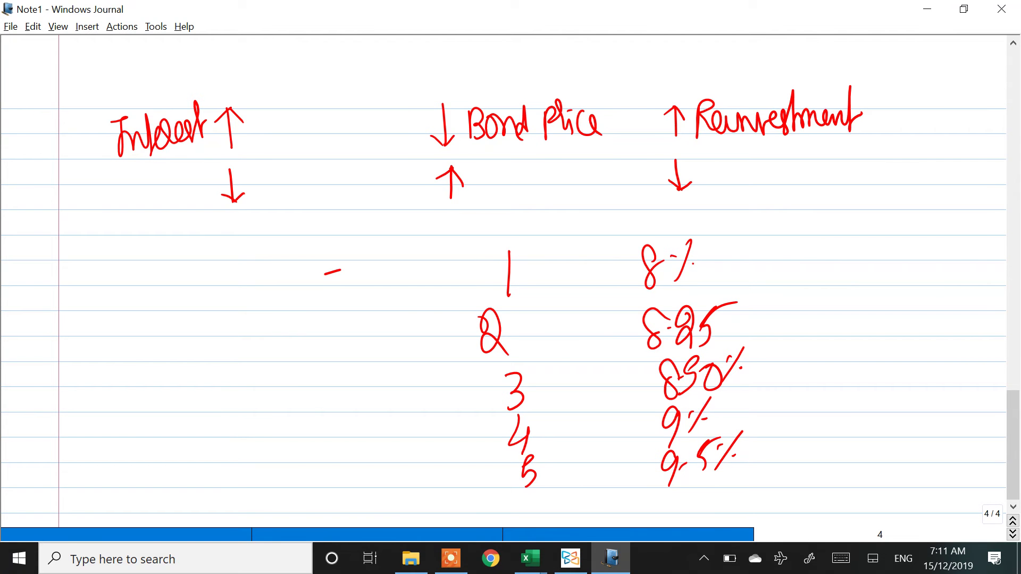
Return to the PDF in Xodo and circle "between interest rates or bond yields and different terms or maturities" in question 7
key("alt+Tab")
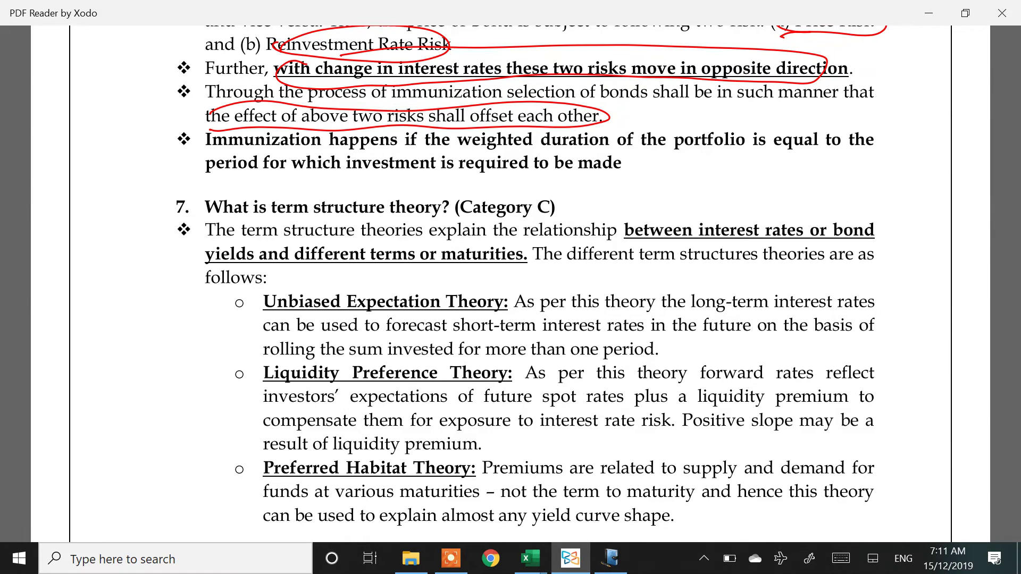
mouse_move(665, 206)
left_mouse_down()
mouse_move(708, 246)
mouse_move(774, 205)
mouse_move(646, 204)
left_mouse_up()
mouse_move(213, 269)
left_mouse_down()
mouse_move(431, 268)
mouse_move(311, 234)
mouse_move(207, 262)
left_mouse_up()
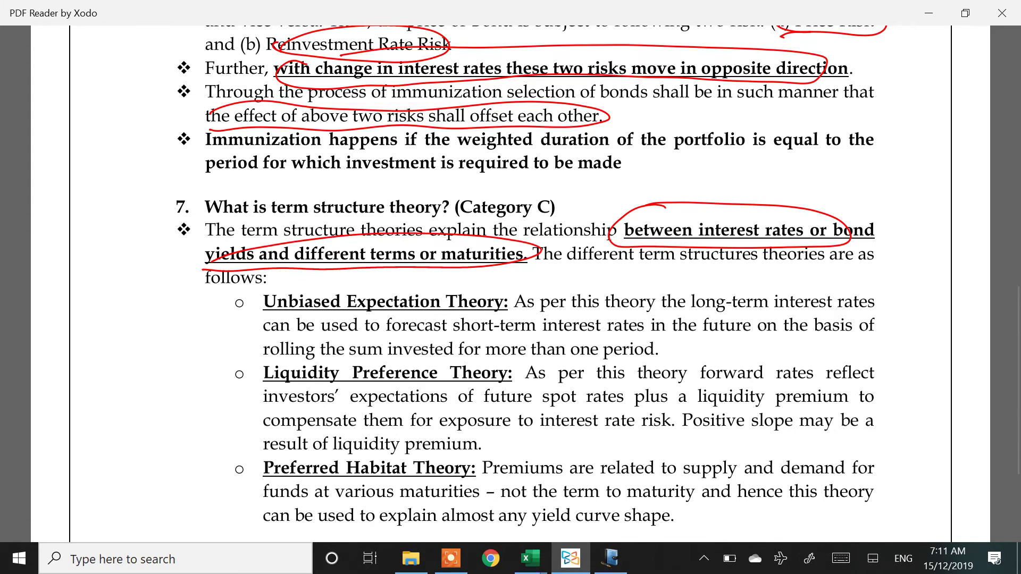
Under Unbiased Expectation Theory, underline the long-term rate forecasting phrase and circle "short-term interest rates" and "sum invested for more than one period"
scroll(531, 282, "up", 8)
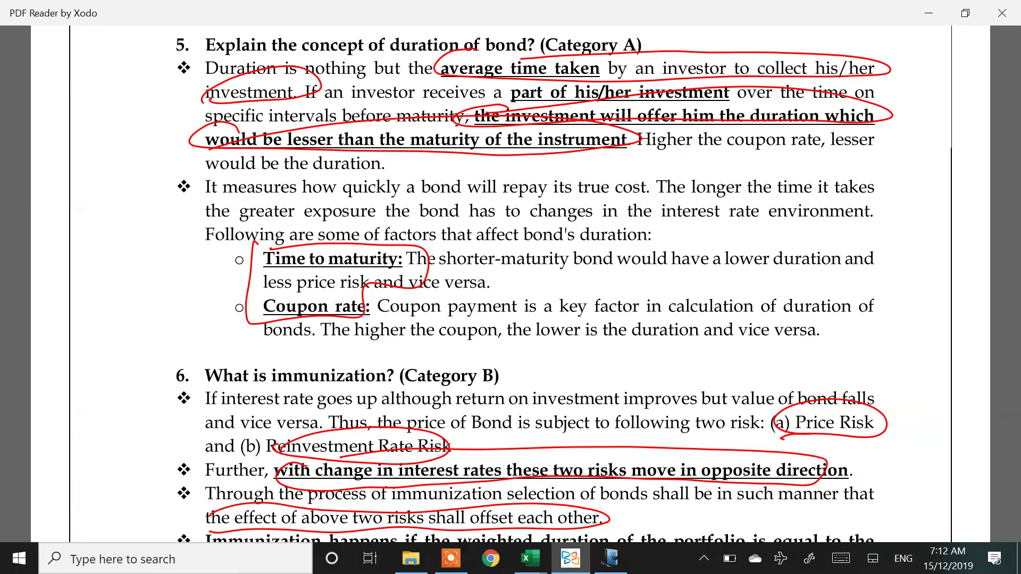
scroll(511, 284, "down", 8)
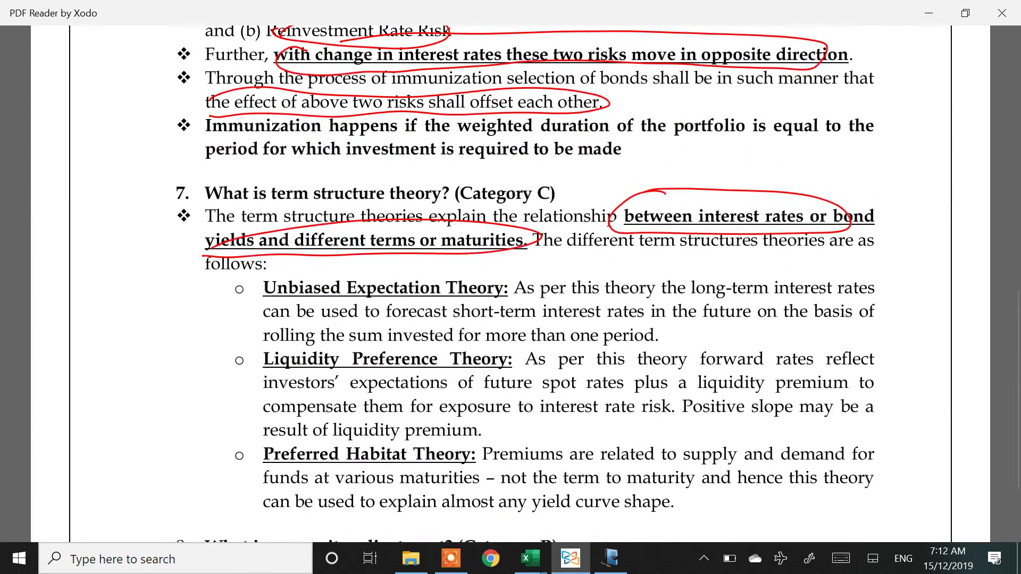
left_click_drag(664, 303, 908, 301)
mouse_move(251, 325)
left_mouse_down()
mouse_move(509, 325)
mouse_move(617, 293)
mouse_move(470, 328)
mouse_move(587, 321)
left_mouse_up()
scroll(510, 282, "down", 2)
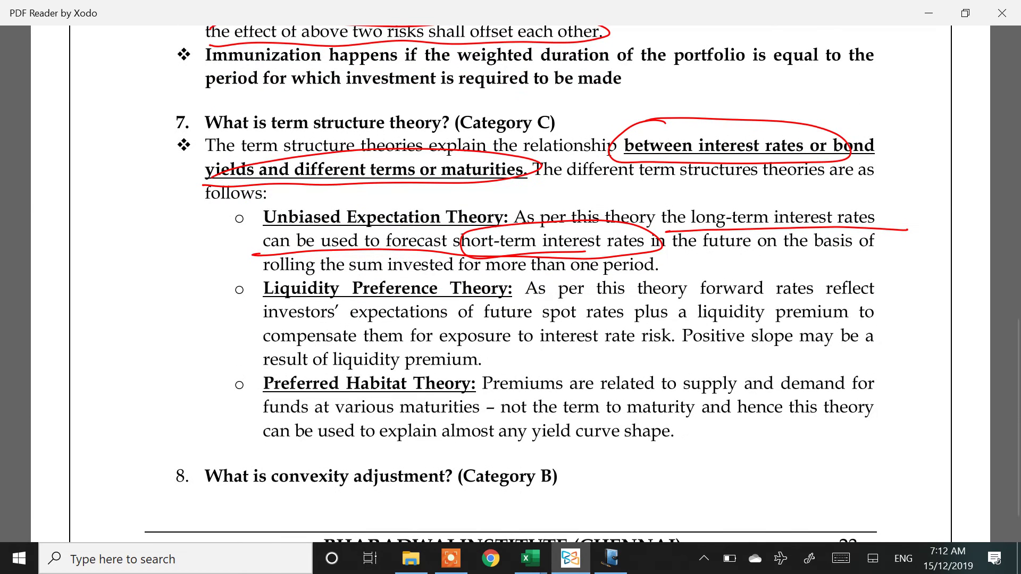
mouse_move(346, 275)
left_mouse_down()
mouse_move(570, 275)
mouse_move(585, 253)
mouse_move(347, 277)
left_mouse_up()
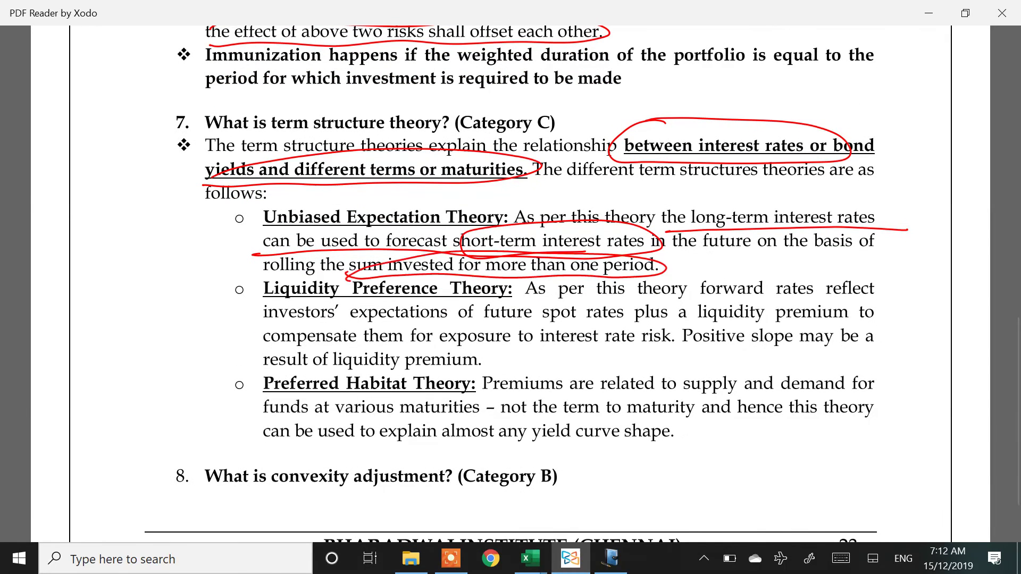
Circle the future spot rates plus liquidity premium phrase and the supply and demand for funds phrase in the other two theories
mouse_move(265, 320)
left_mouse_down()
mouse_move(773, 321)
mouse_move(832, 301)
mouse_move(290, 304)
mouse_move(268, 324)
left_mouse_up()
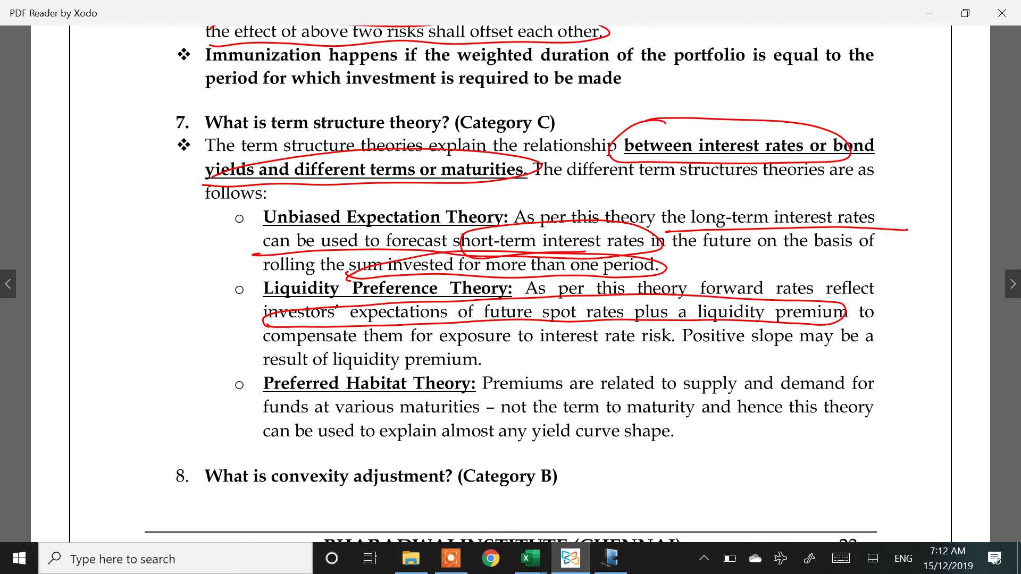
mouse_move(642, 395)
left_mouse_down()
mouse_move(828, 389)
mouse_move(762, 350)
mouse_move(620, 386)
left_mouse_up()
mouse_move(264, 424)
left_mouse_down()
mouse_move(452, 389)
mouse_move(274, 411)
left_mouse_up()
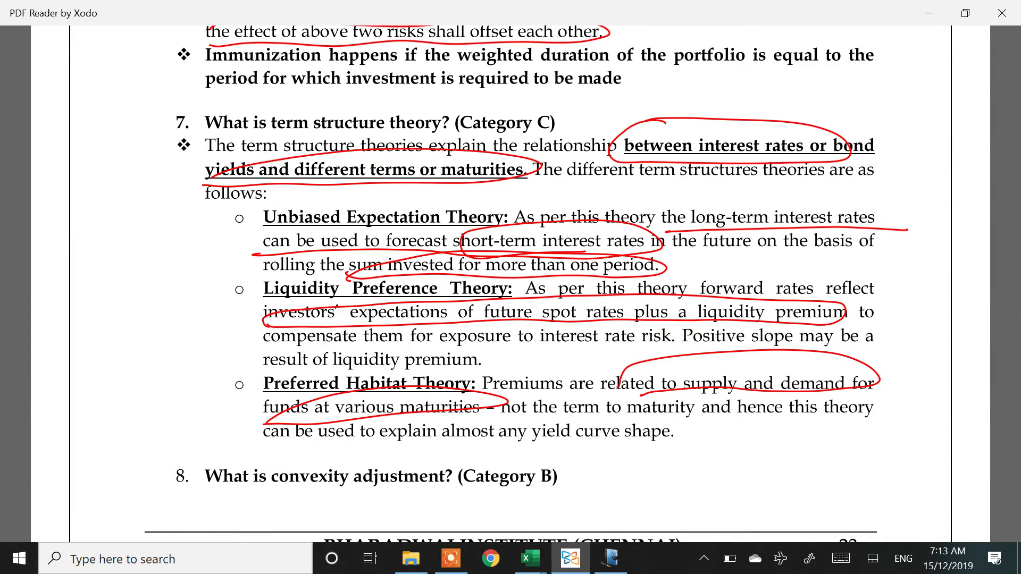
Advance to the convexity adjustment answer, switch to Convexity_analysis.xlsx in Excel and dismiss the Document Recovery list
key("Right")
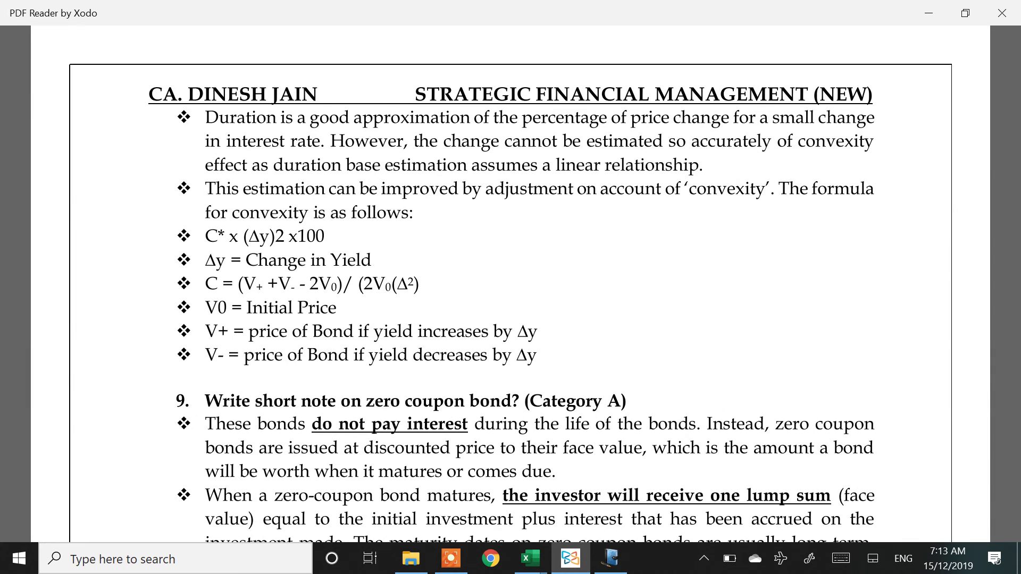
key("alt+Tab")
key("alt+Tab")
key("alt+Tab")
key("alt+Tab")
key("alt+Tab")
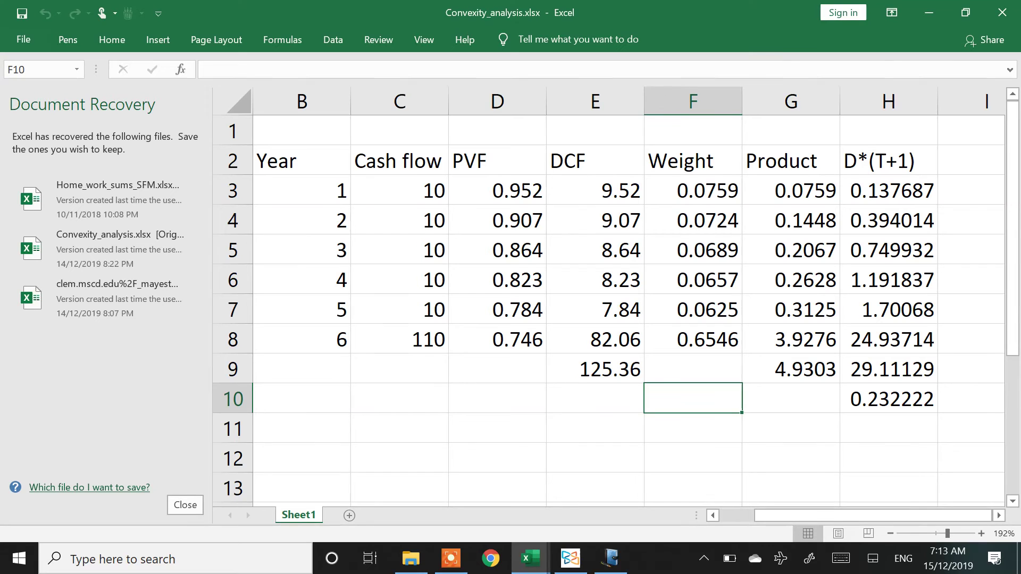
left_click(185, 505)
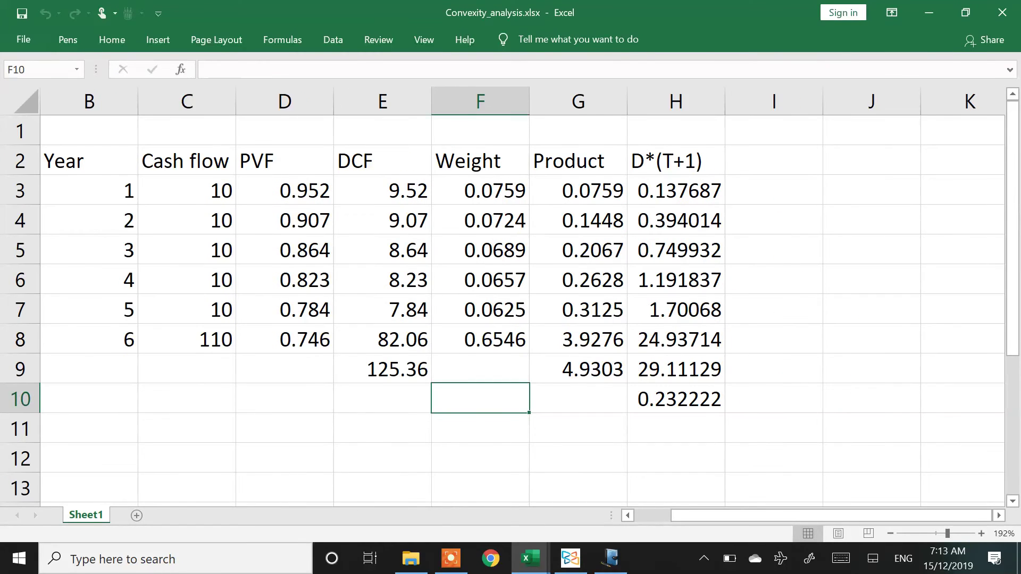
Clear the "D*(T+1)" heading from cell H2
left_click(676, 160)
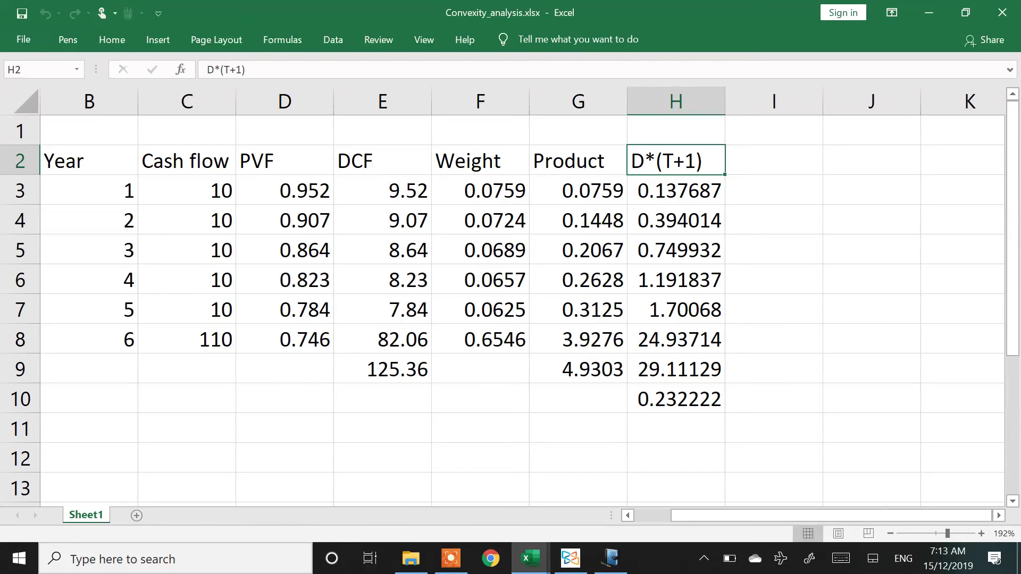
key("Delete")
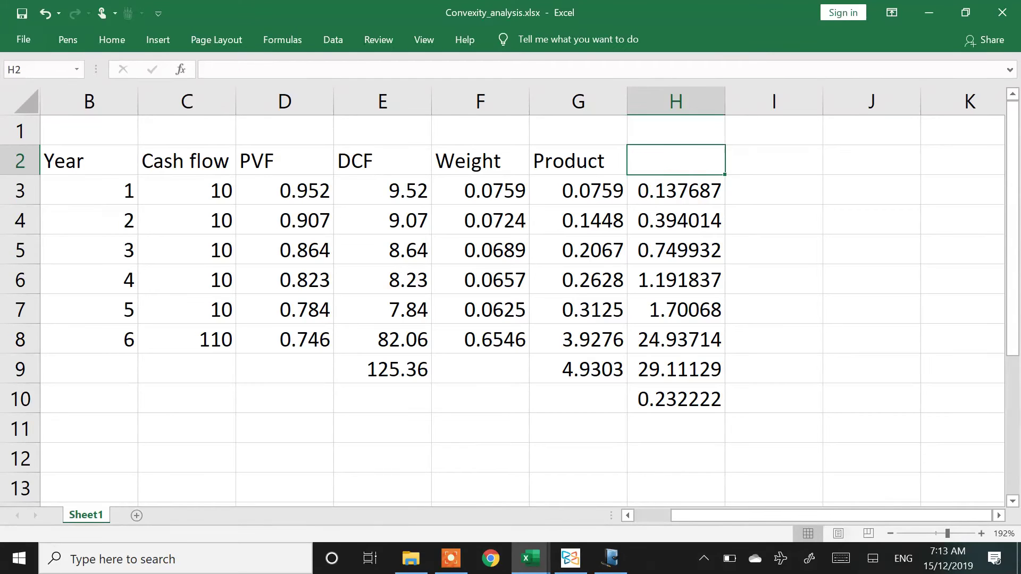
Examine the table's column headings from Product back to Year, and the Cash flow values by year
key("Left")
key("Left")
key("Left")
key("Left")
key("Left")
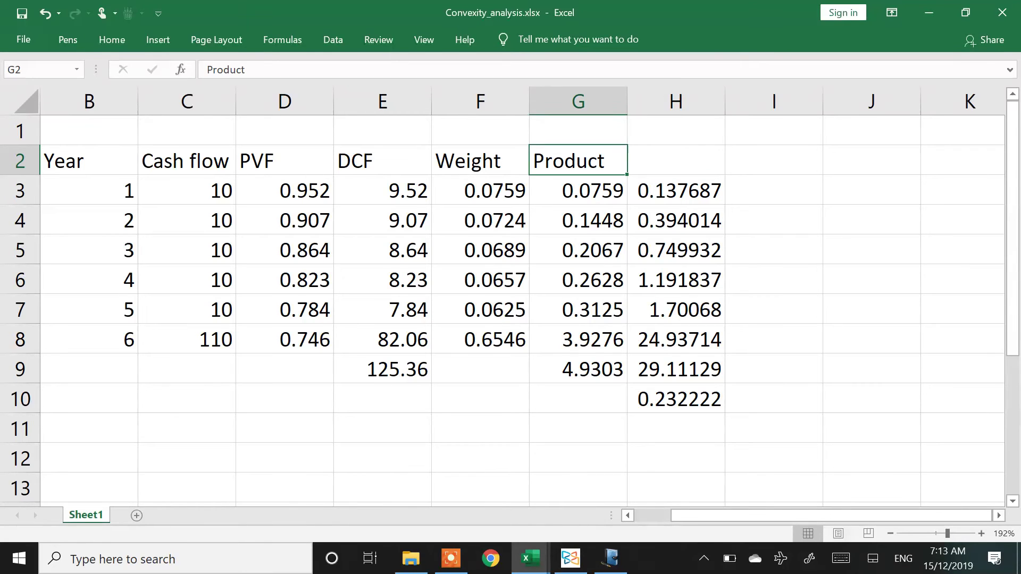
key("Left")
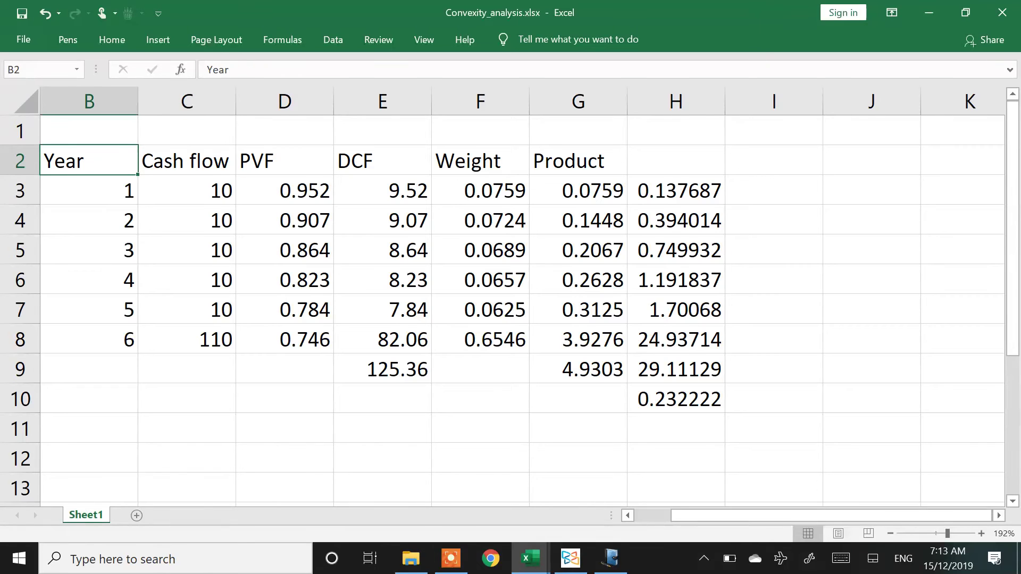
key("Right")
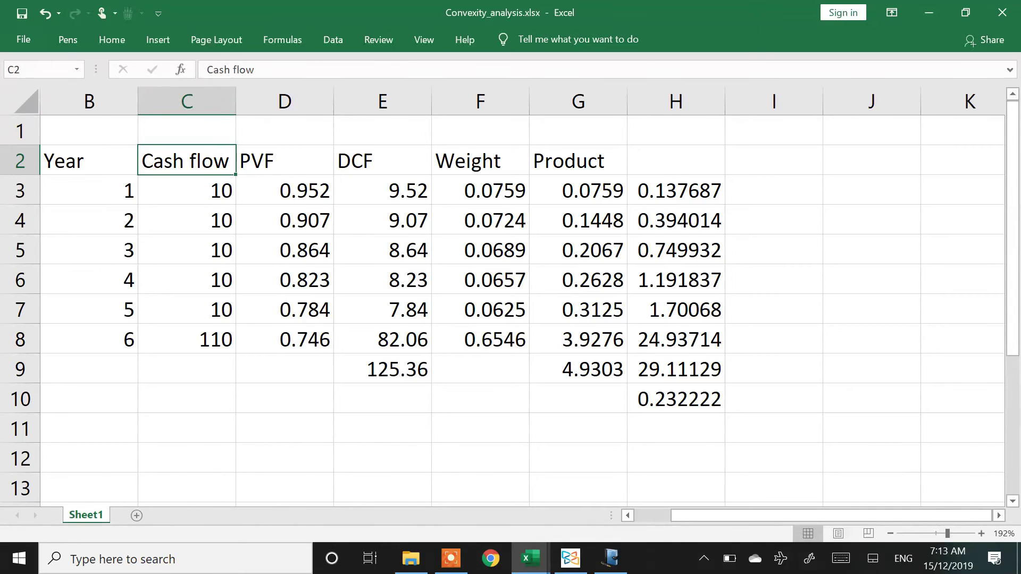
key("Down")
key("Down")
key("Down")
key("Down")
key("Down")
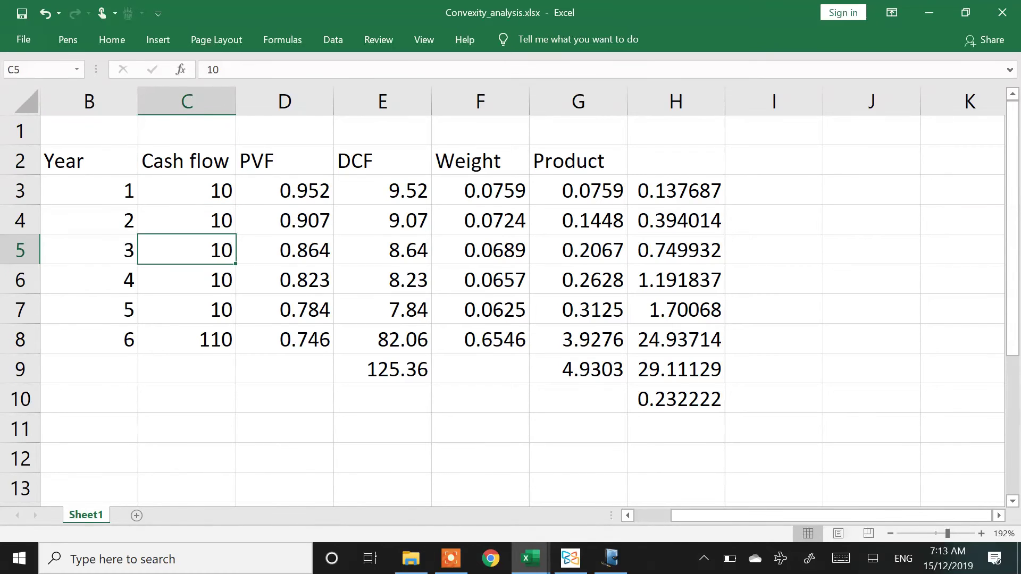
Extend the PVF heading in cell D2 so it reads "PVF @ 5%"
key("Down")
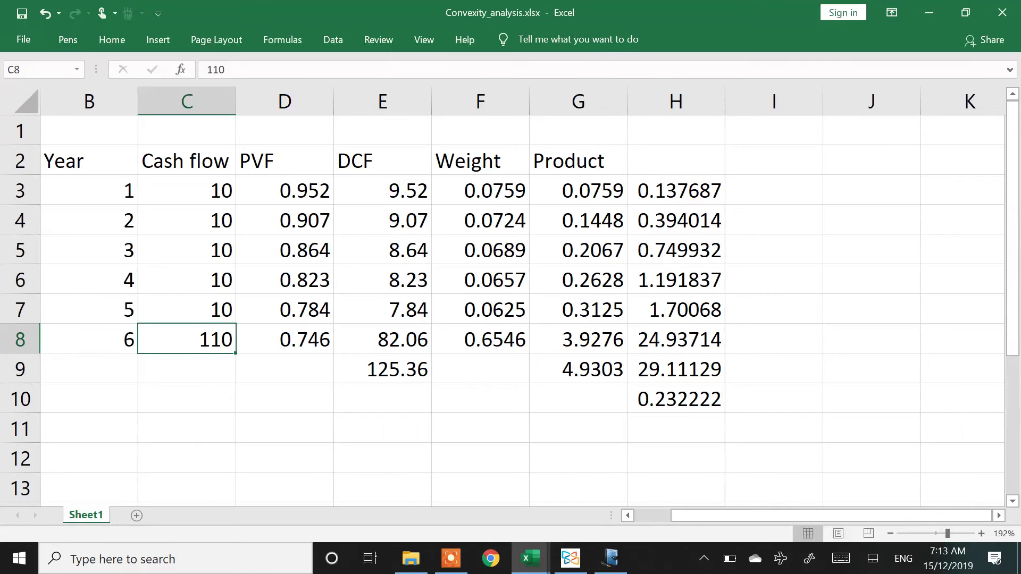
key("Right")
key("Up")
key("Up")
key("Up")
key("Up")
key("Up")
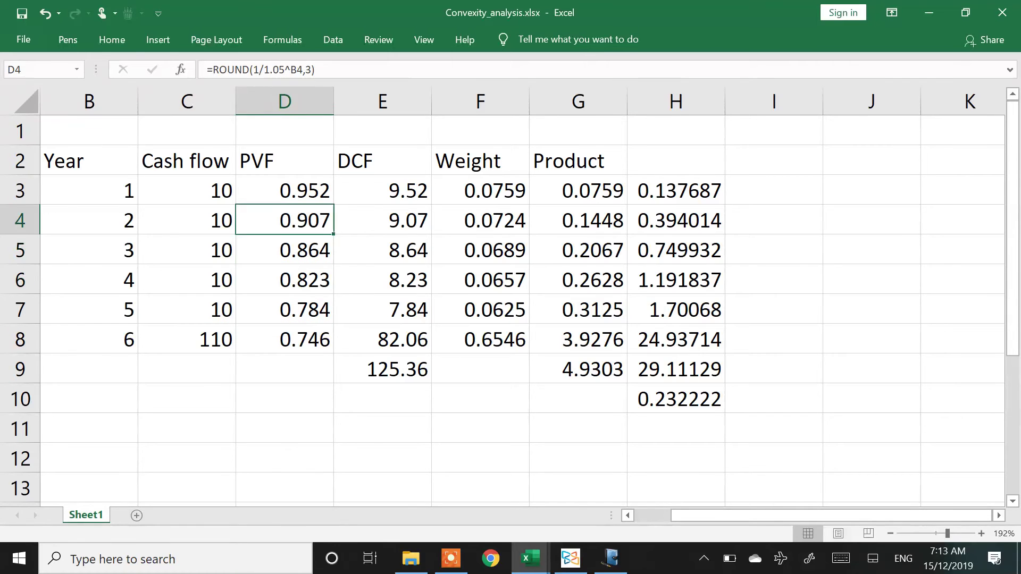
key("Up")
key("F2")
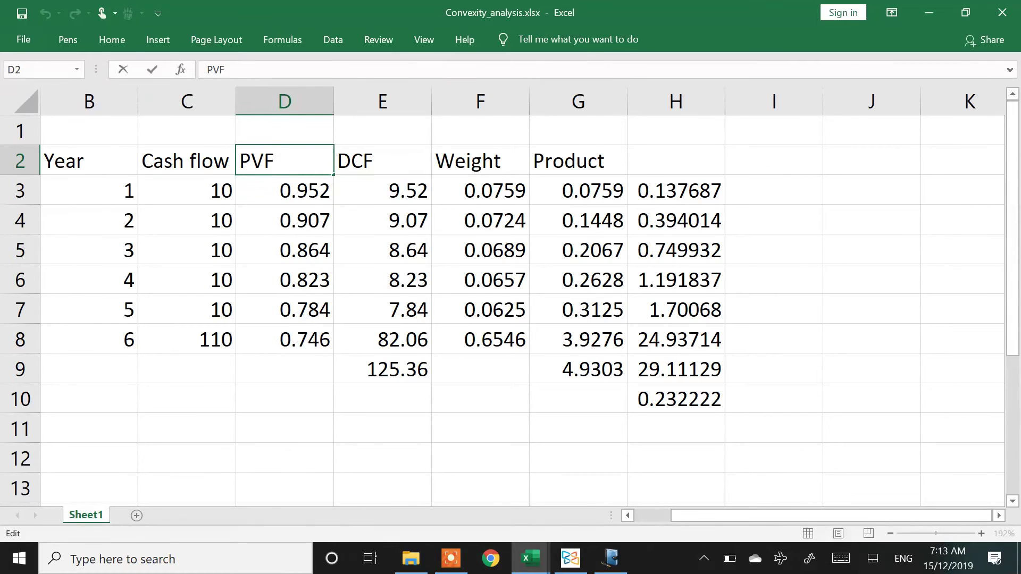
type("@ 5%")
key("Return")
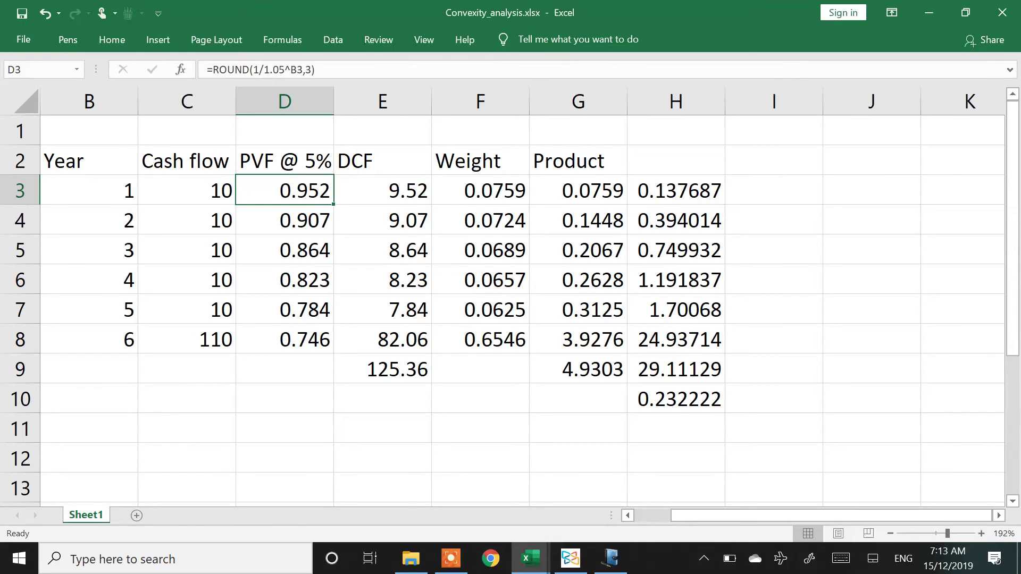
Examine the DCF values and their total, the Weight column, and the Product column's total
left_click(382, 191)
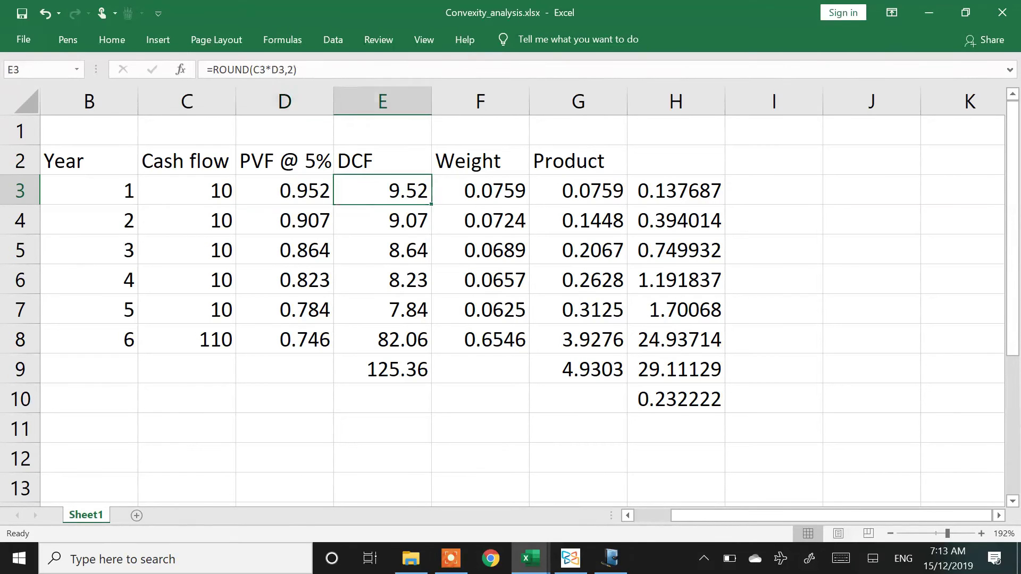
left_click(383, 369)
left_click(480, 369)
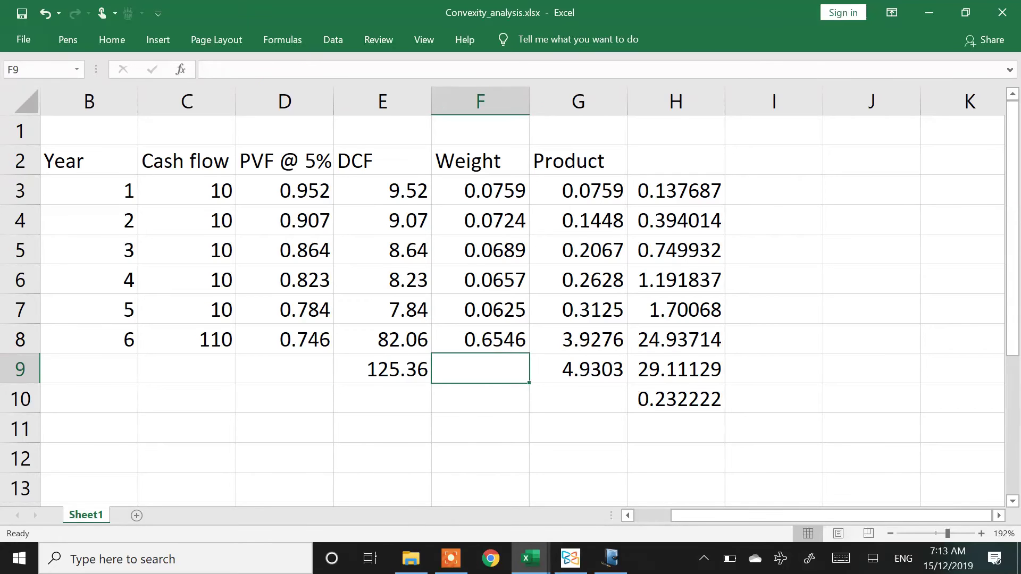
left_click(480, 310)
left_click(480, 161)
left_click(578, 161)
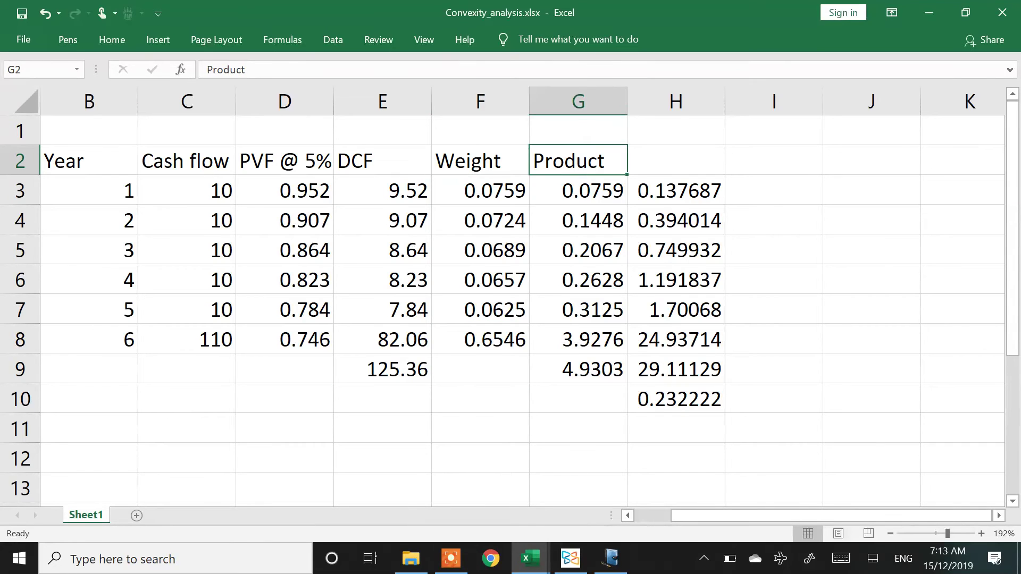
left_click(578, 369)
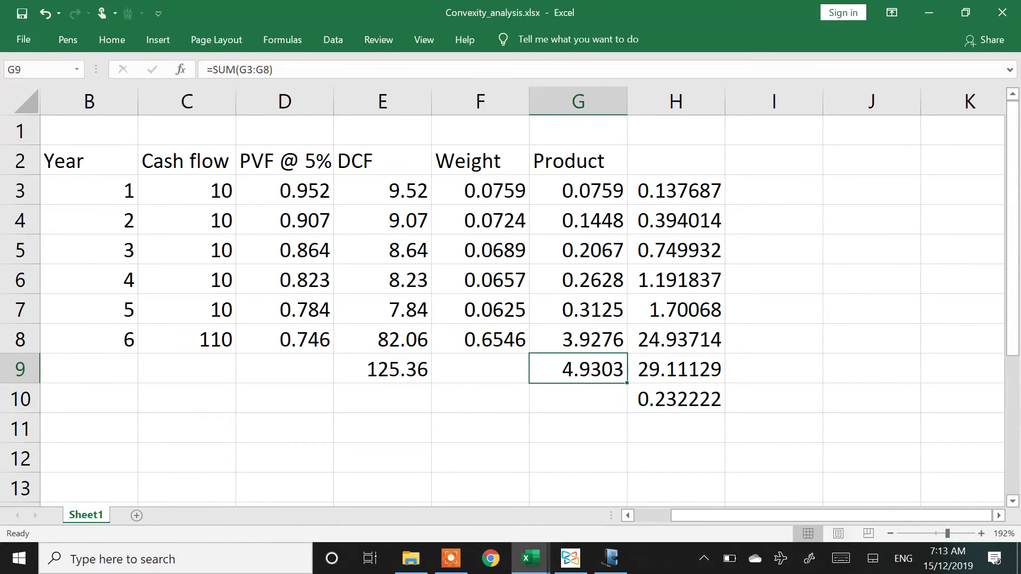
left_click(578, 160)
Enter the yields 5%, 6% and 4% in J2 to J4, with the price 125.36 beside 5% in K2
left_click(578, 131)
left_click(774, 131)
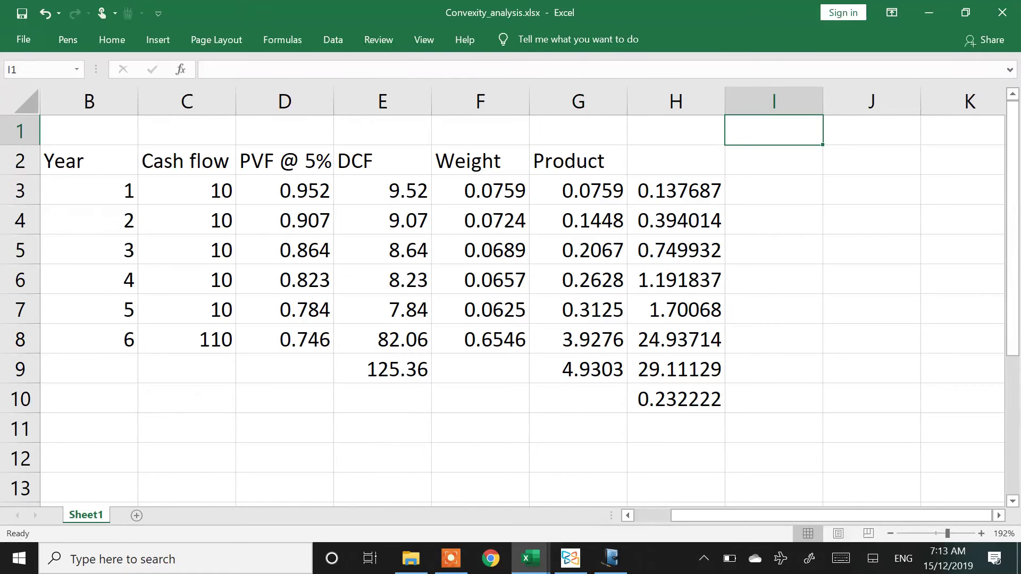
left_click(872, 131)
left_click(871, 160)
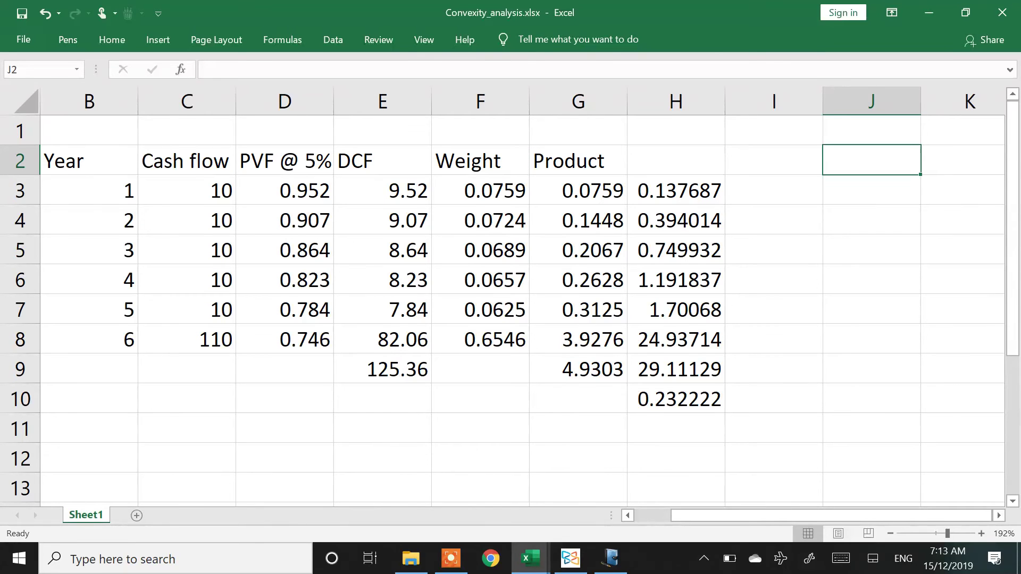
scroll(510, 292, "right", 1)
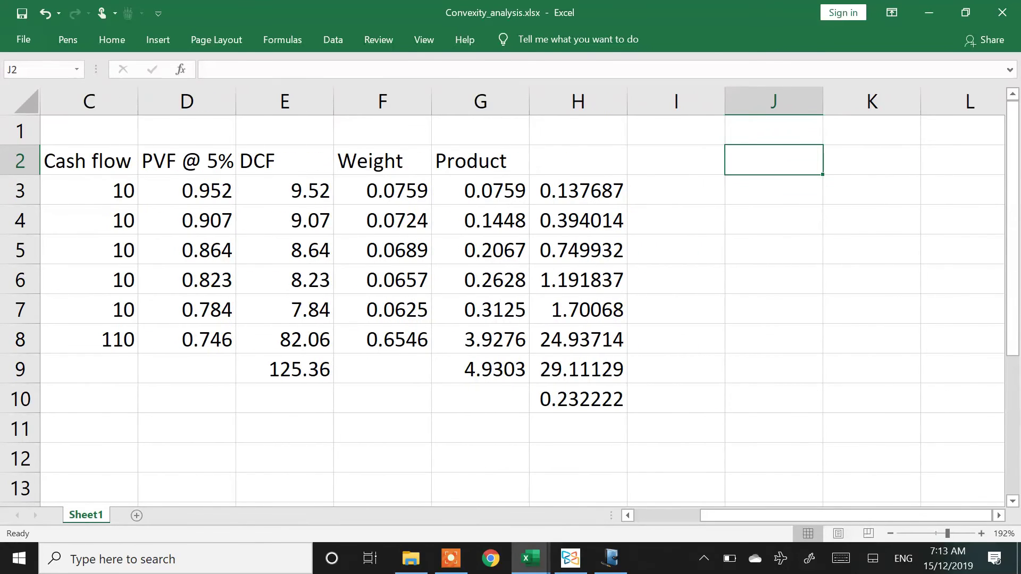
type("5%")
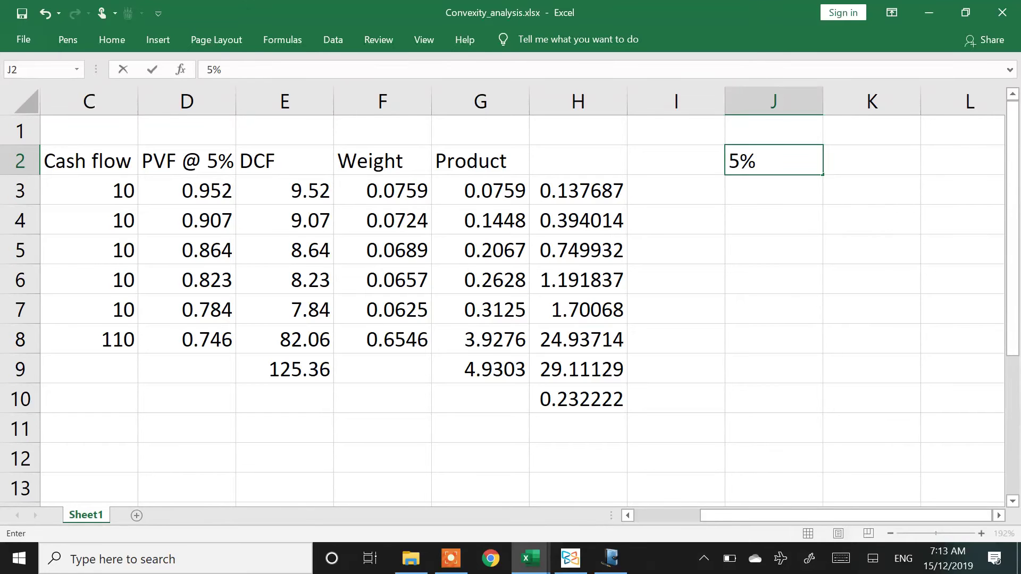
key("Tab")
type("125.36")
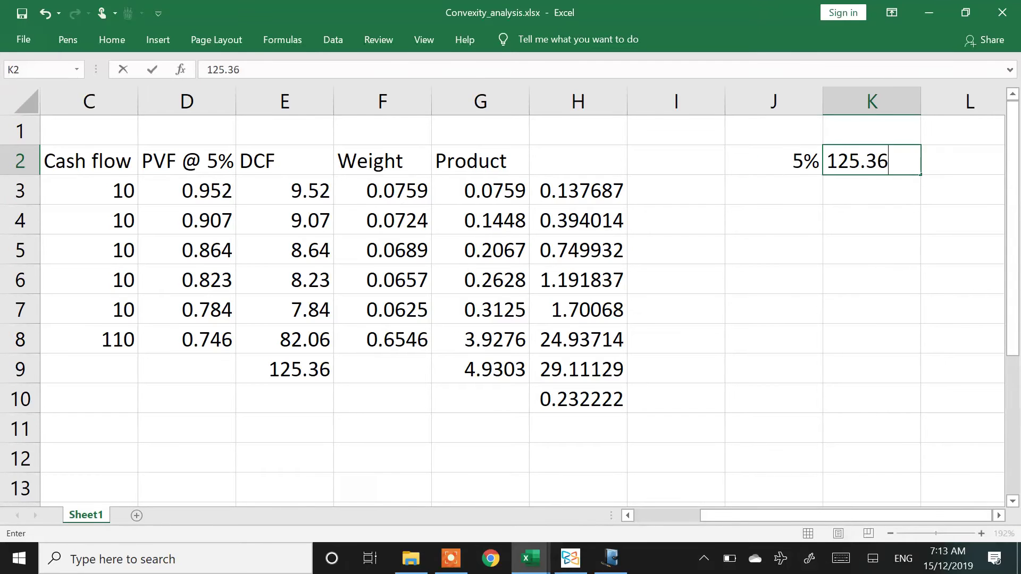
key("Return")
type("6%")
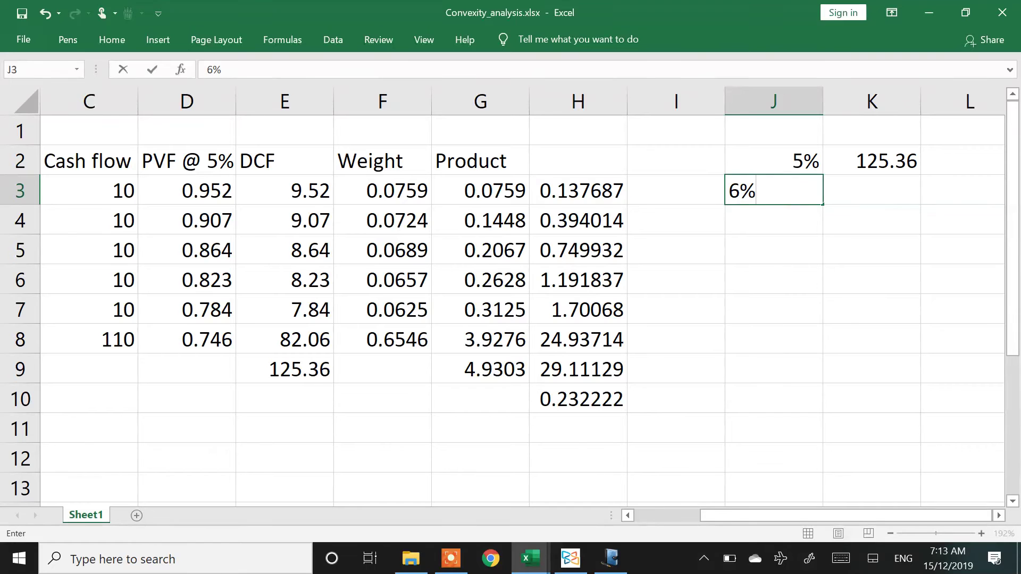
key("Return")
type("4%")
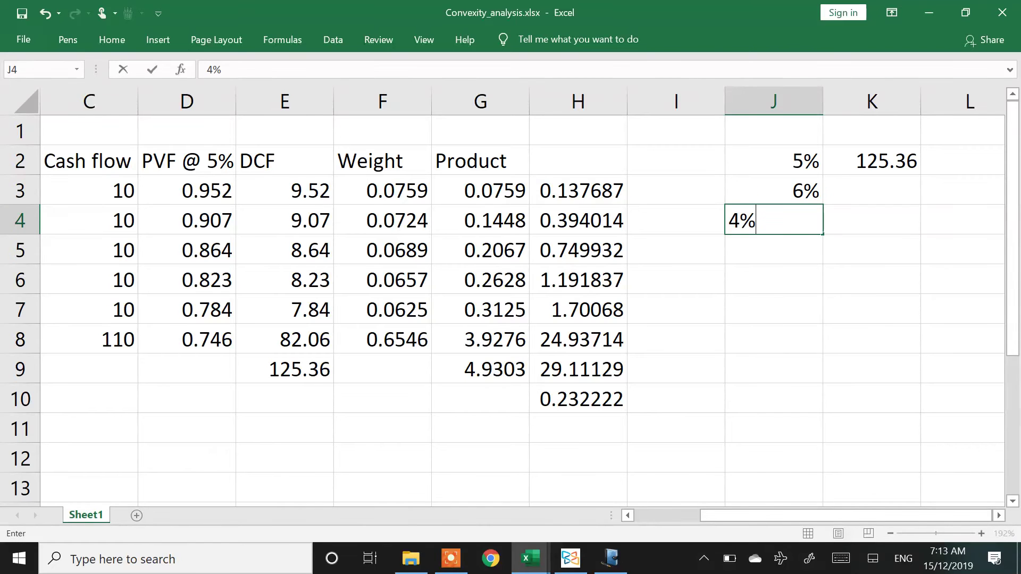
key("Return")
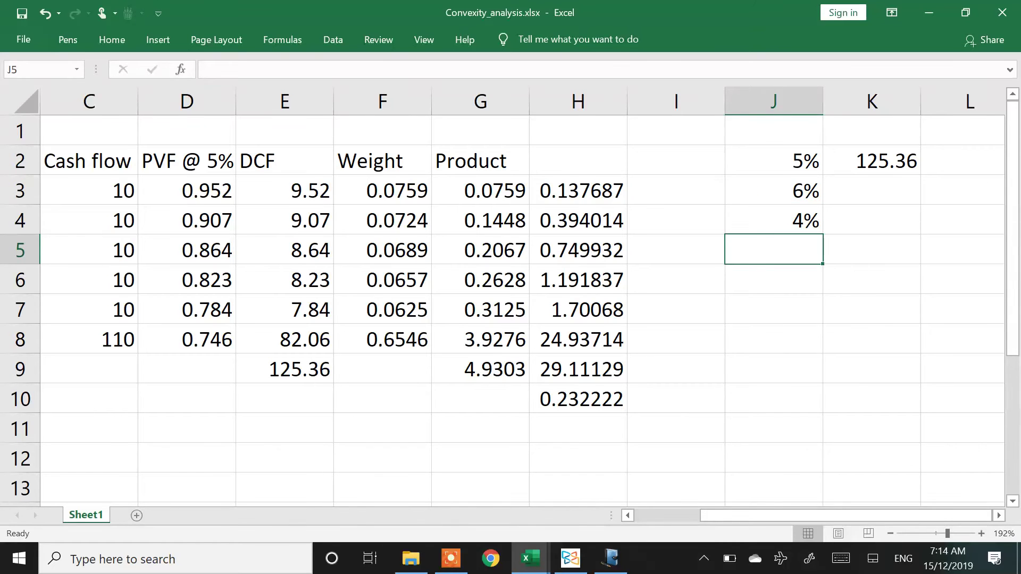
Label cell J1 above the yields as "Duration"
key("Up")
key("Up")
key("Up")
key("Up")
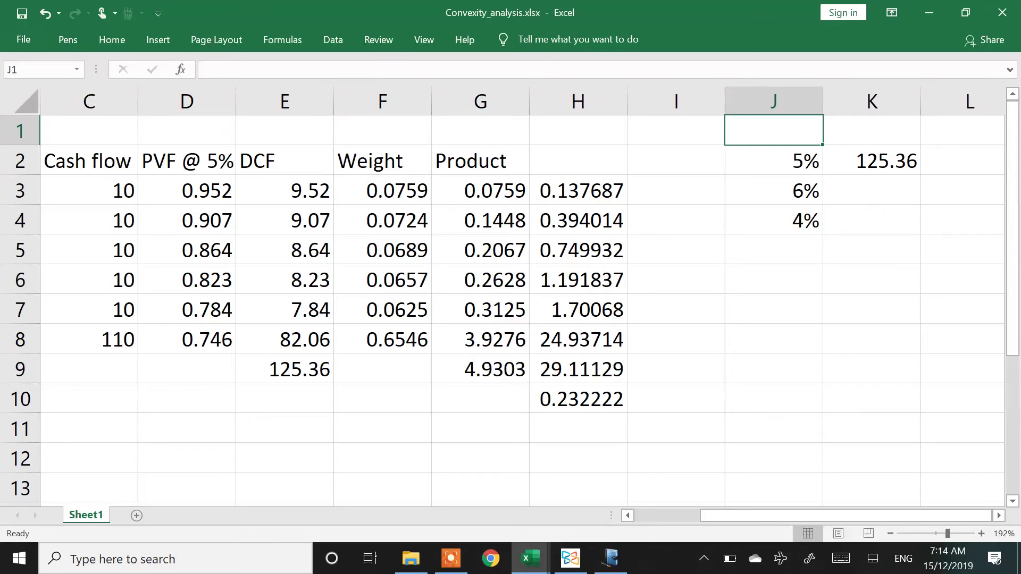
type("Duration")
key("Return")
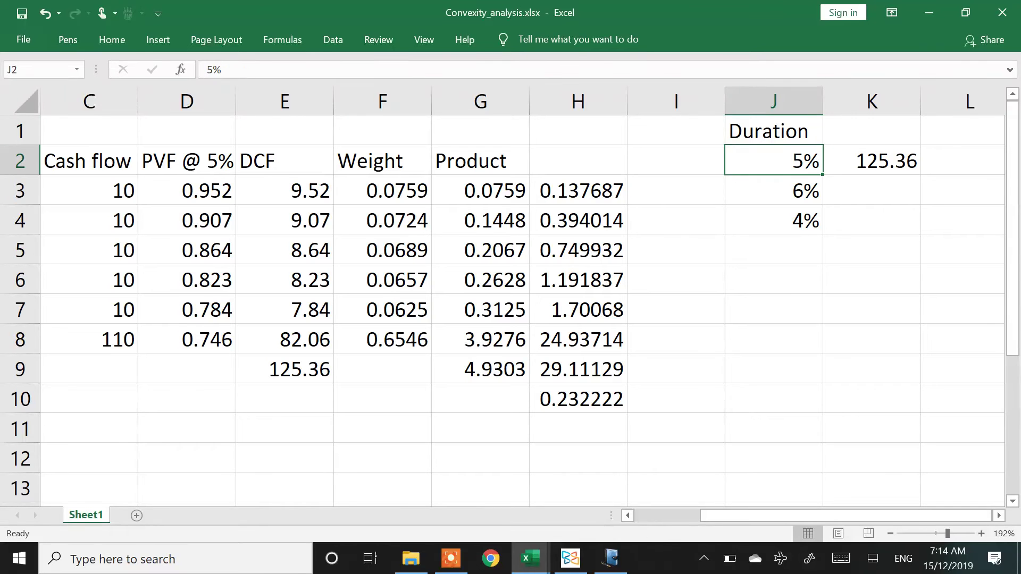
Divide the Product total by 1.05 in cell K1, rounded to two decimals, with =ROUND(G9/1.05,2)
key("Right")
key("Up")
type("=")
key("Left")
key("Left")
key("Left")
key("Down")
key("Down")
key("Down")
key("Down")
key("Down")
key("Down")
key("Down")
key("Down")
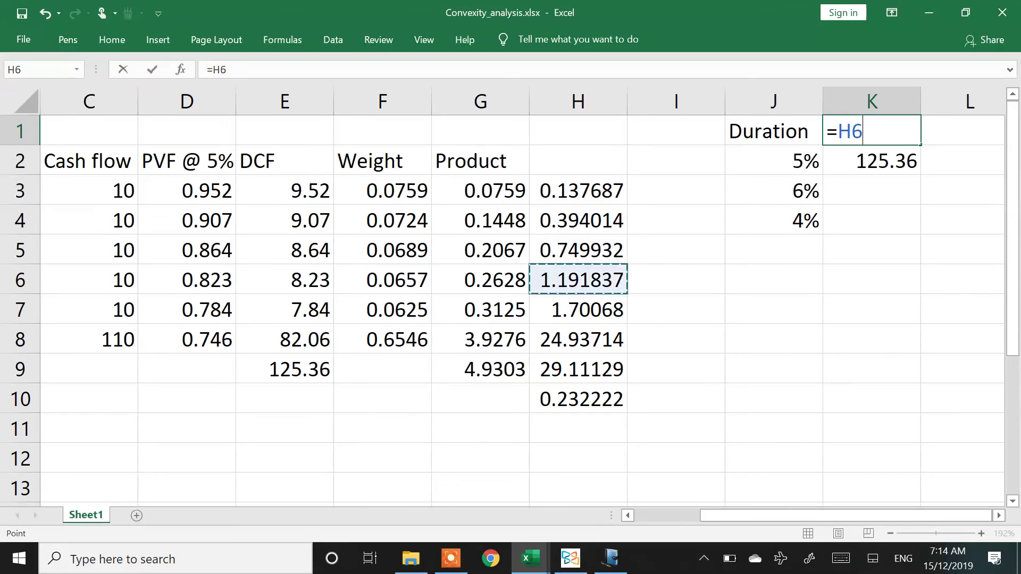
key("BackSpace")
key("BackSpace")
type("round(")
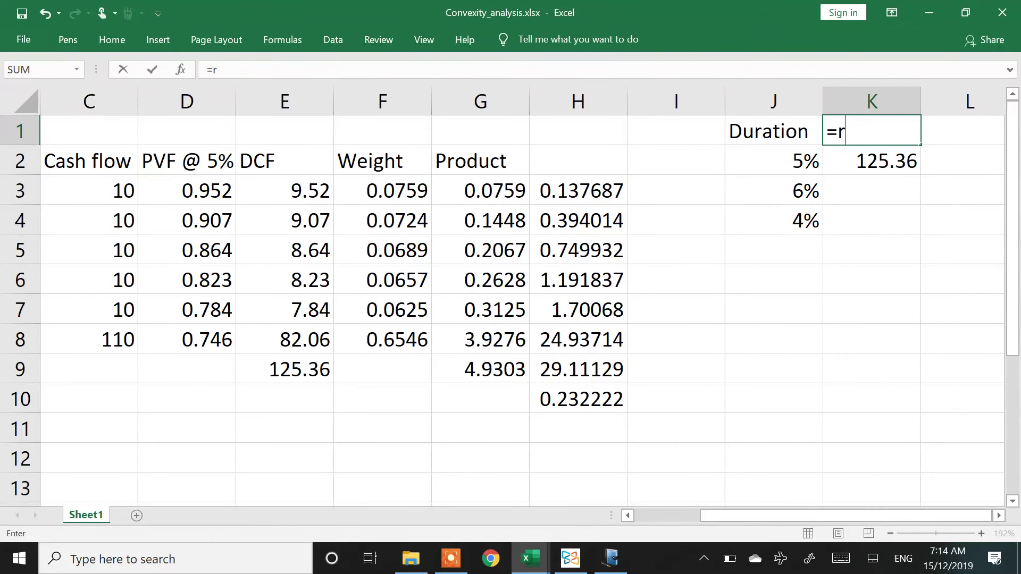
key("Left")
key("Left")
key("Left")
key("Left")
key("Left")
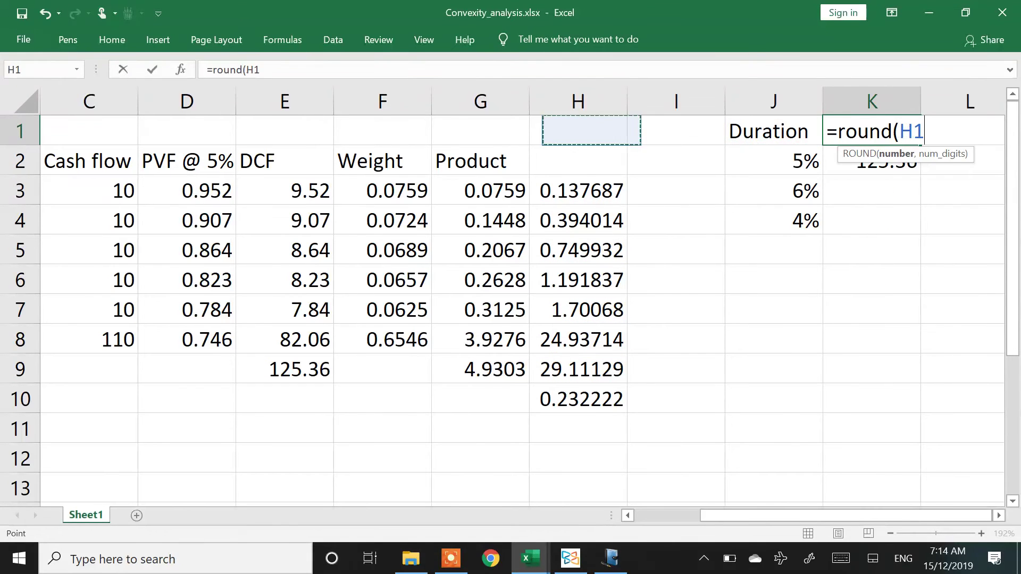
key("Down")
key("Down")
key("Right")
key("Down")
key("Down")
key("Down")
key("Down")
key("Down")
key("Down")
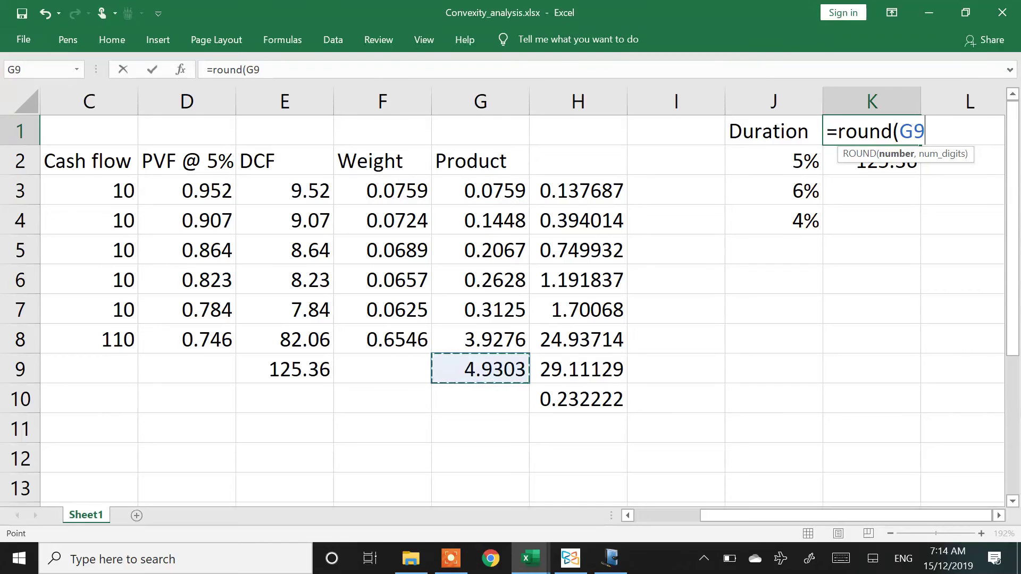
type("/1.05,2)")
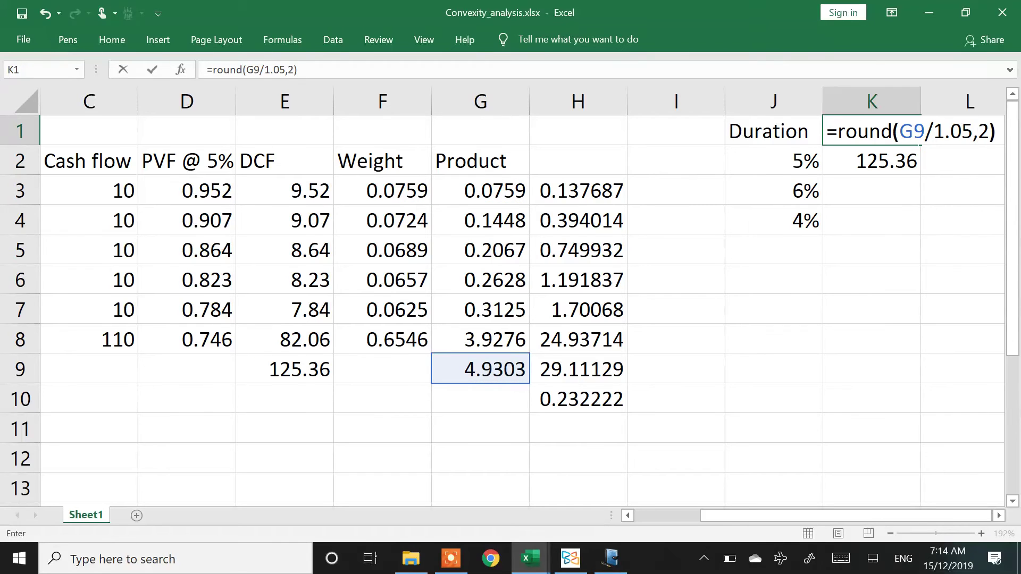
key("Return")
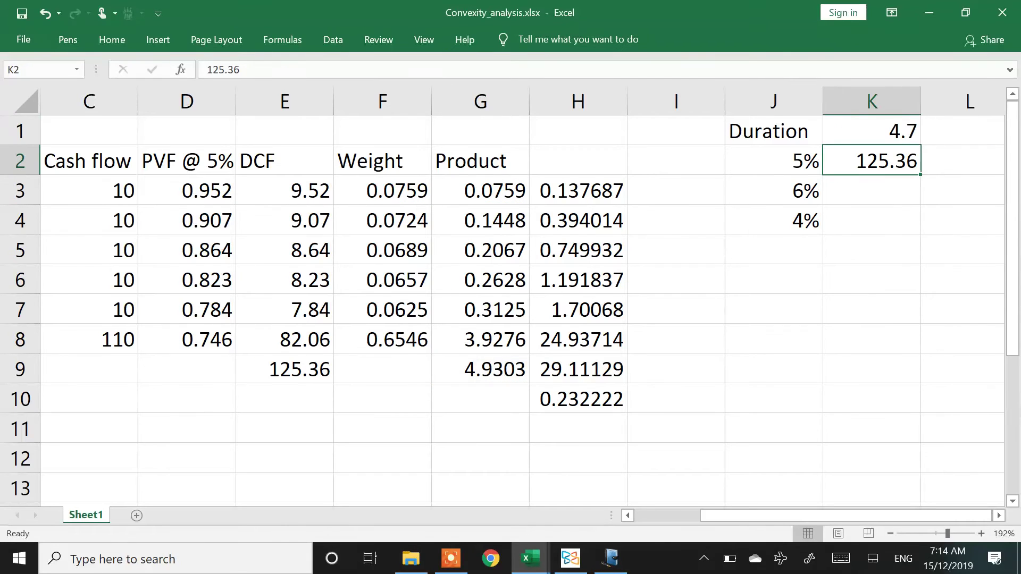
Replace the label in cell J1 with "Volatility"
key("Up")
key("Left")
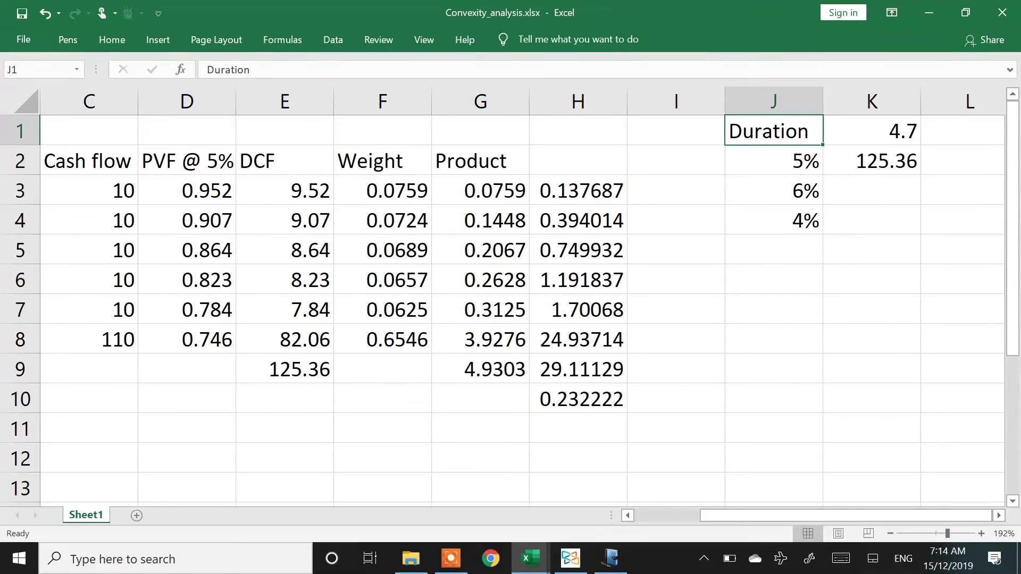
type("Volatility")
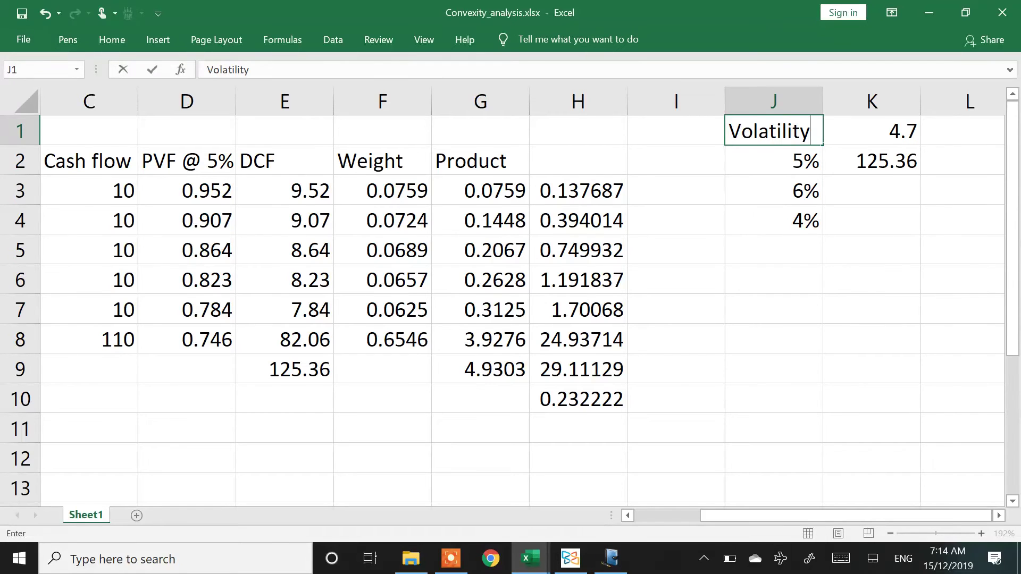
key("Return")
Calculate the bond price at 6% in cell K3 with =ROUND(K2*(1-4.7%),2)
key("Right")
key("Down")
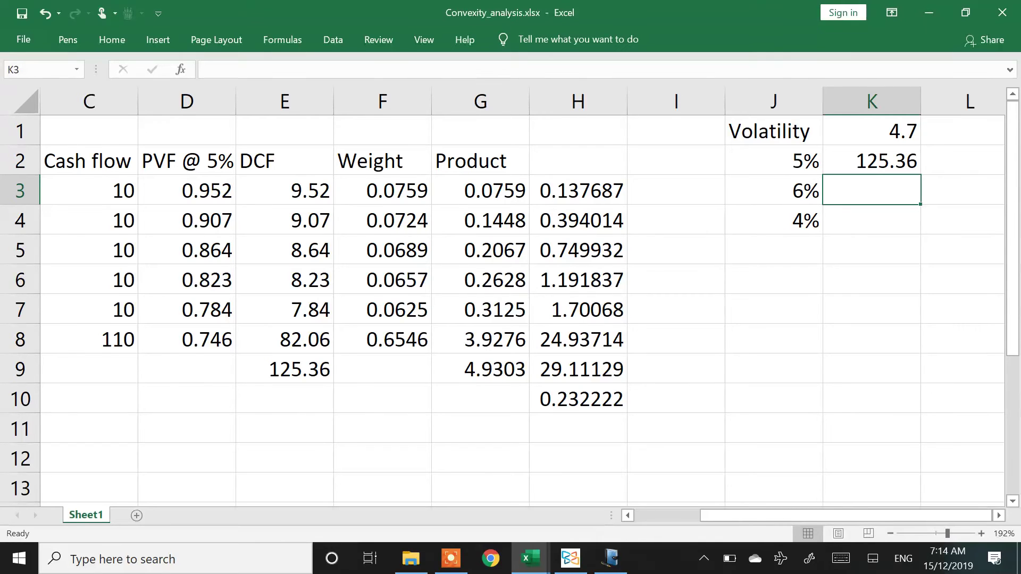
type("=round")
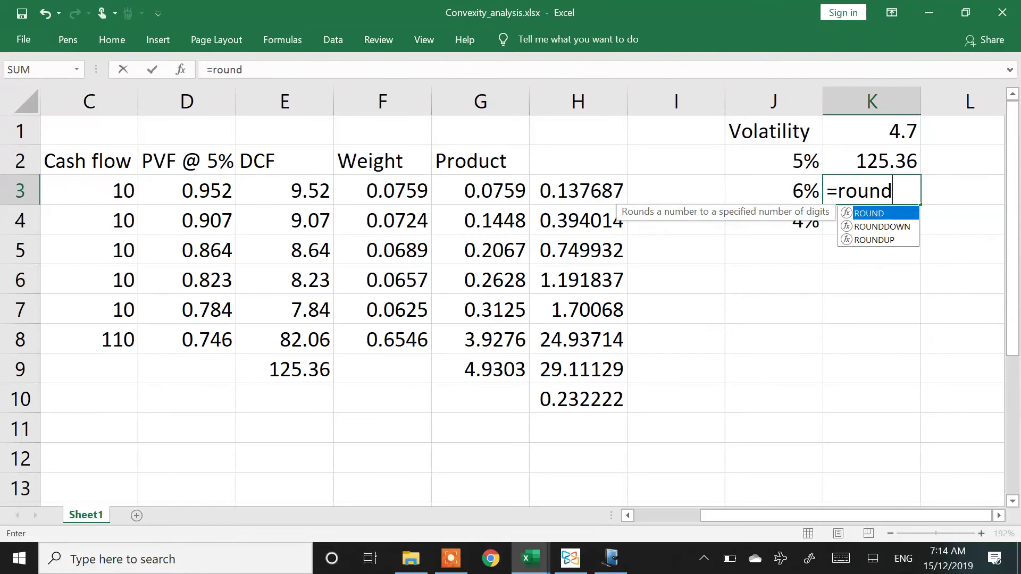
type("(")
key("Up")
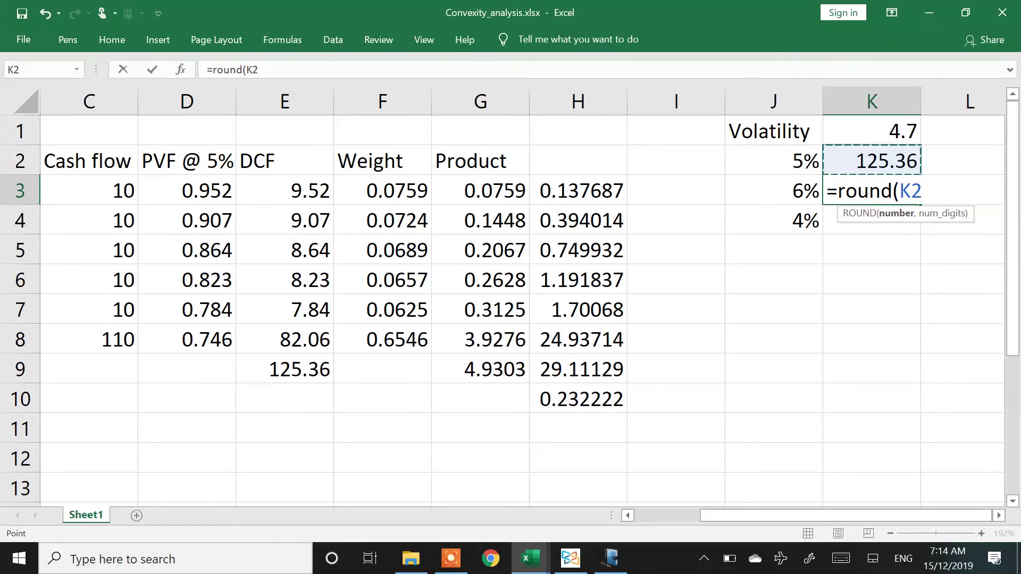
type("*(1-4.")
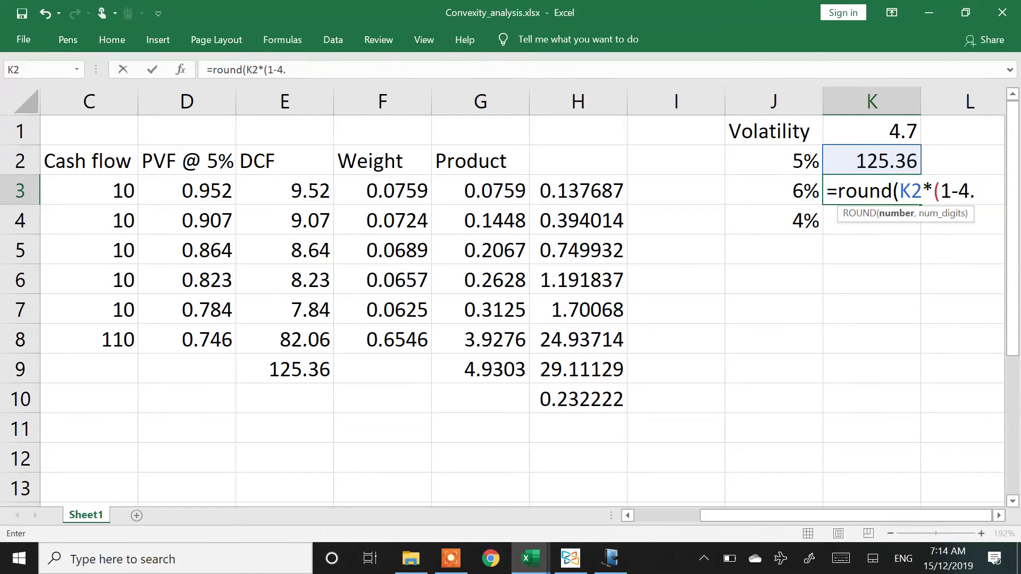
type("7%),2)")
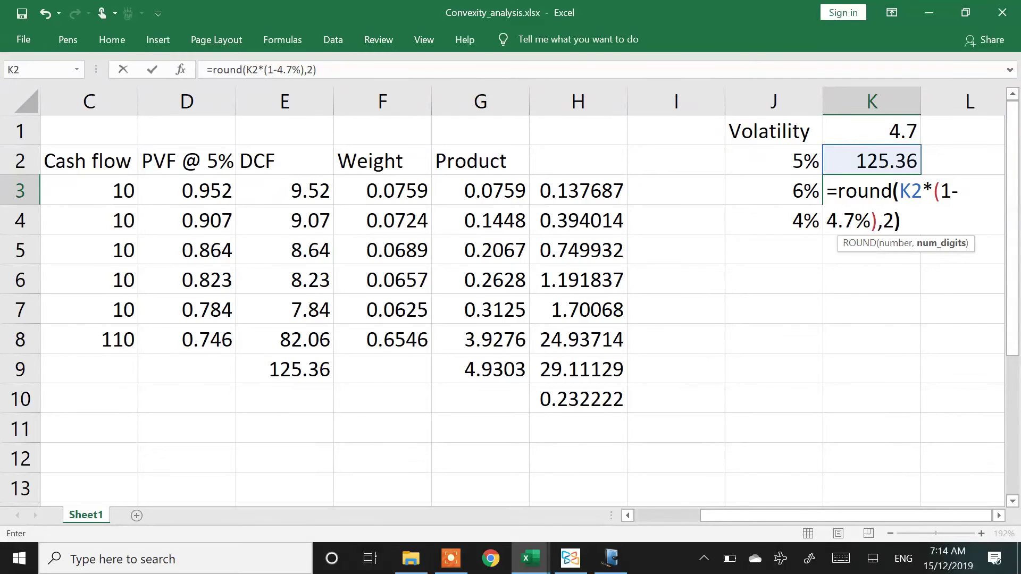
key("Return")
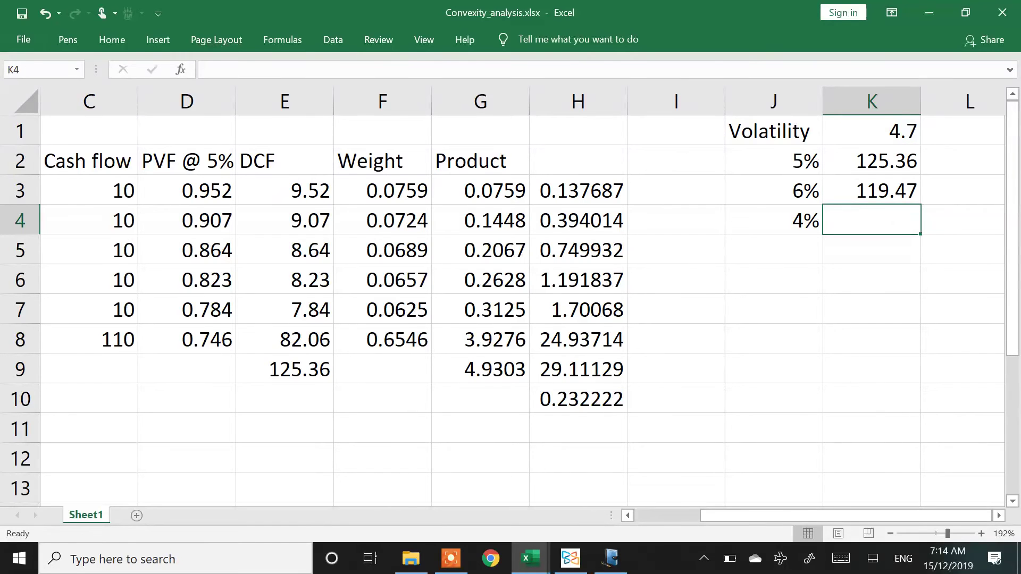
Calculate the bond price at 4% in cell K4 with =ROUND(K2*(1+4.7%),2)
key("ctrl+d")
key("F2")
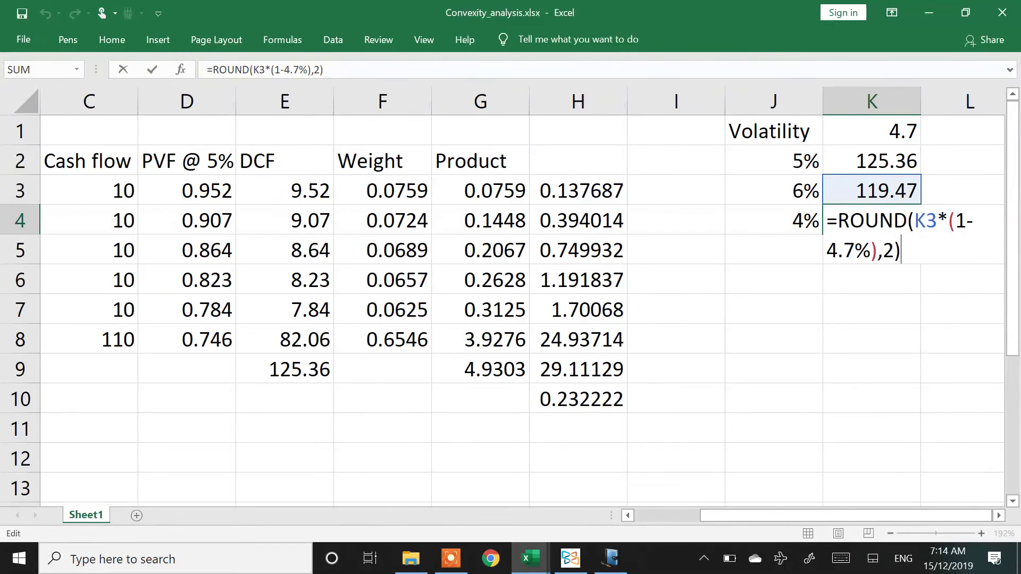
left_click(937, 220)
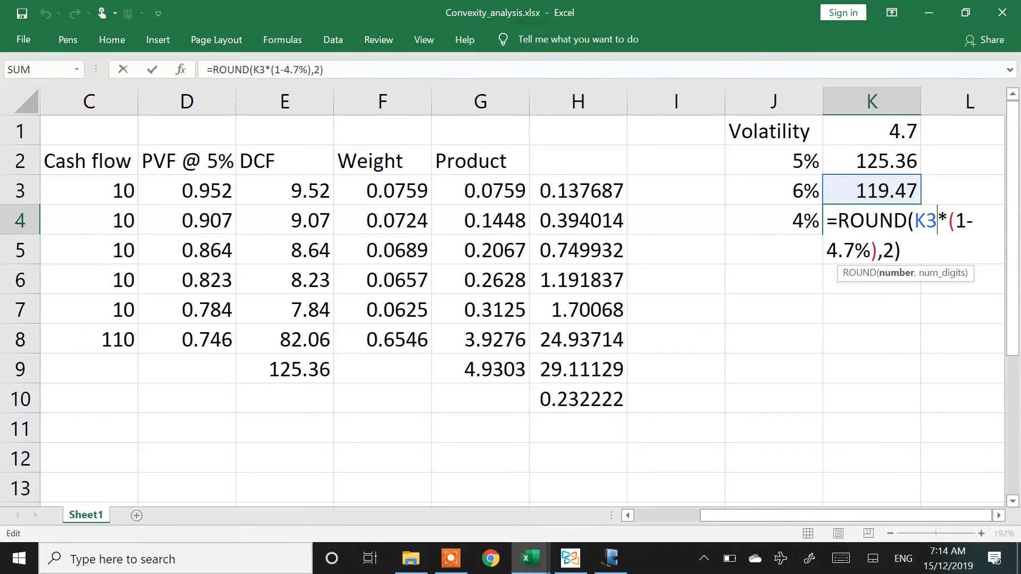
key("BackSpace")
type("2")
key("Down")
key("Left")
key("Left")
key("Left")
key("Left")
key("Left")
key("Left")
key("Left")
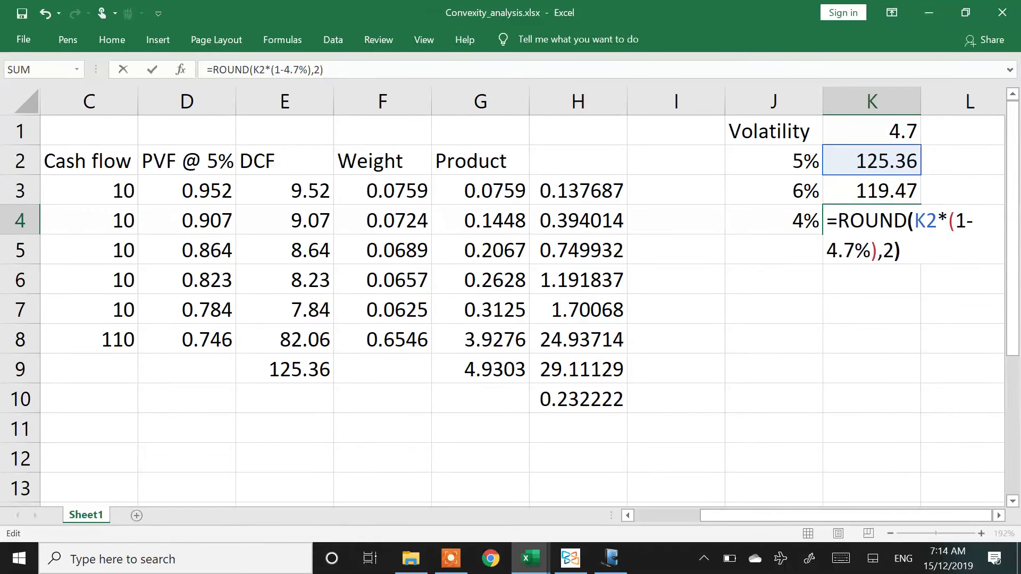
key("Left")
key("Left")
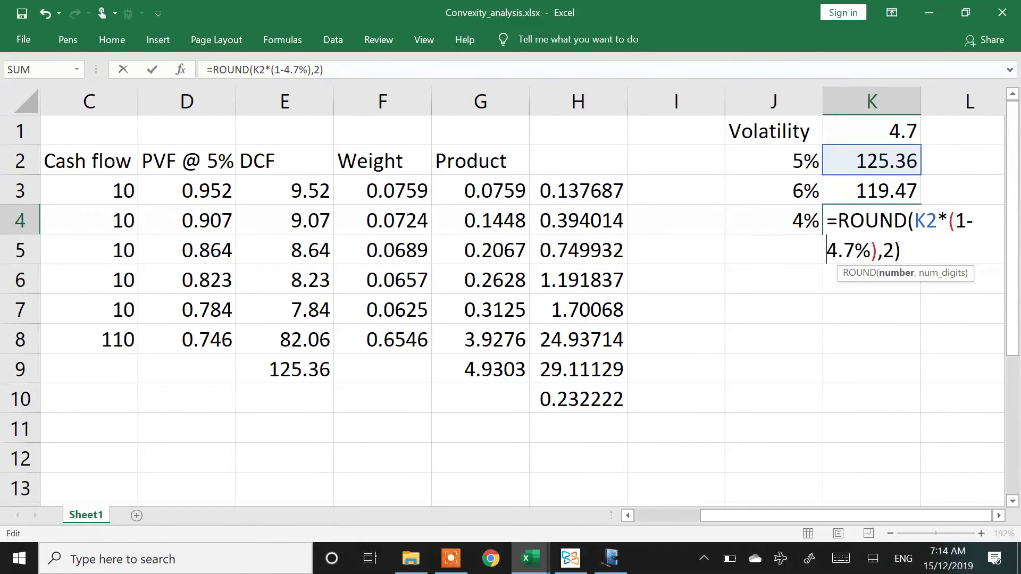
key("Right")
key("BackSpace")
type("+")
key("Return")
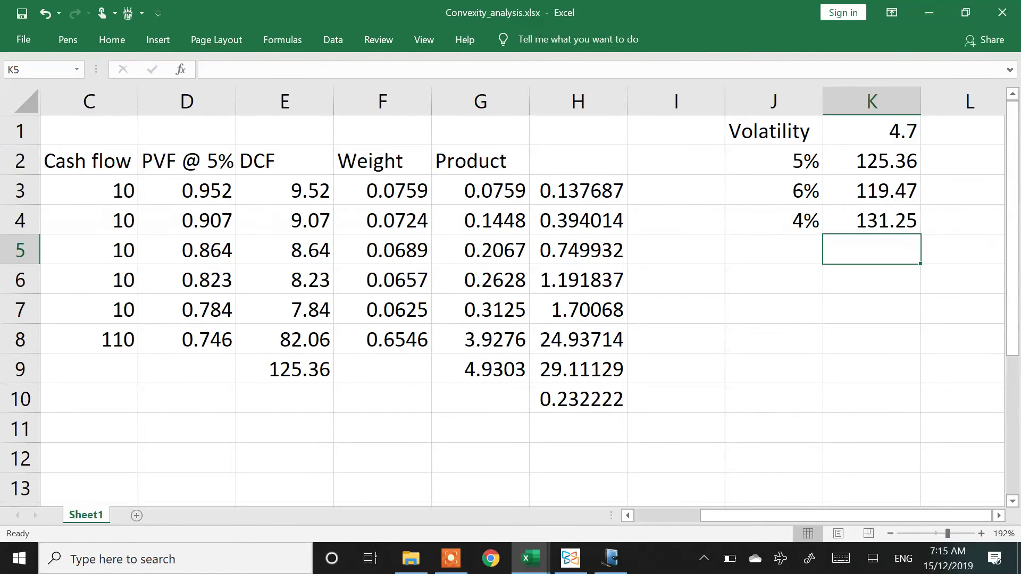
Switch to Windows Journal and sketch a pair of axes with 4, 5 and 6 marked along the horizontal one and a point above 5
key("alt+Tab")
key("alt+Tab")
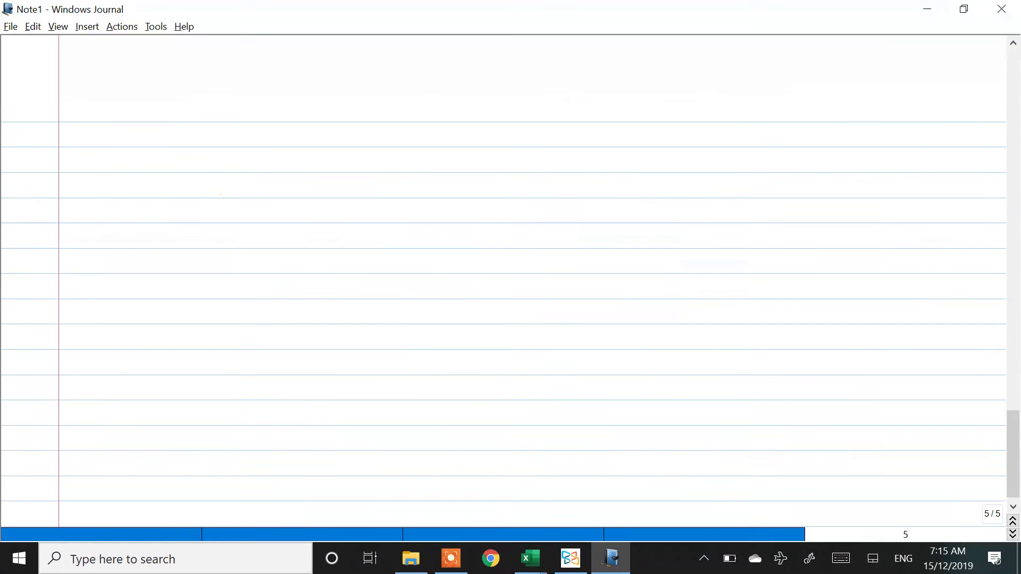
scroll(511, 281, "down", 1)
left_click_drag(459, 358, 483, 330)
mouse_move(379, 128)
left_mouse_down()
mouse_move(380, 201)
mouse_move(633, 278)
mouse_move(748, 276)
left_mouse_up()
left_click_drag(467, 280, 470, 318)
left_click_drag(466, 309, 467, 334)
left_click_drag(542, 278, 532, 325)
left_click_drag(622, 270, 607, 323)
left_click_drag(544, 165, 542, 165)
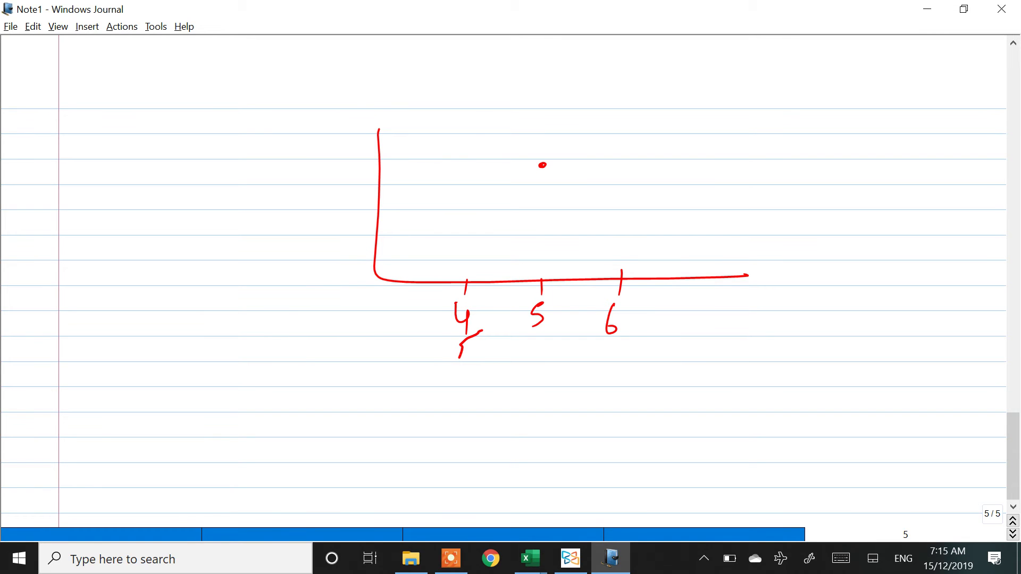
Overwrite the 4 and 6 axis labels to swap them, and draw a straight rising line through the point above 5
left_click_drag(612, 296, 625, 324)
left_click_drag(626, 319, 611, 354)
left_click_drag(470, 298, 459, 327)
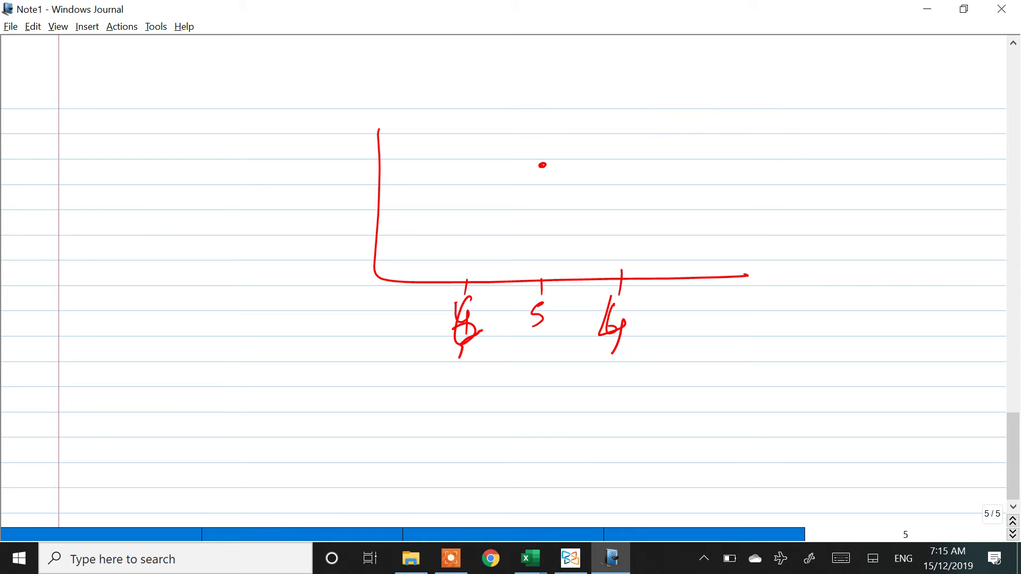
left_click_drag(593, 129, 398, 237)
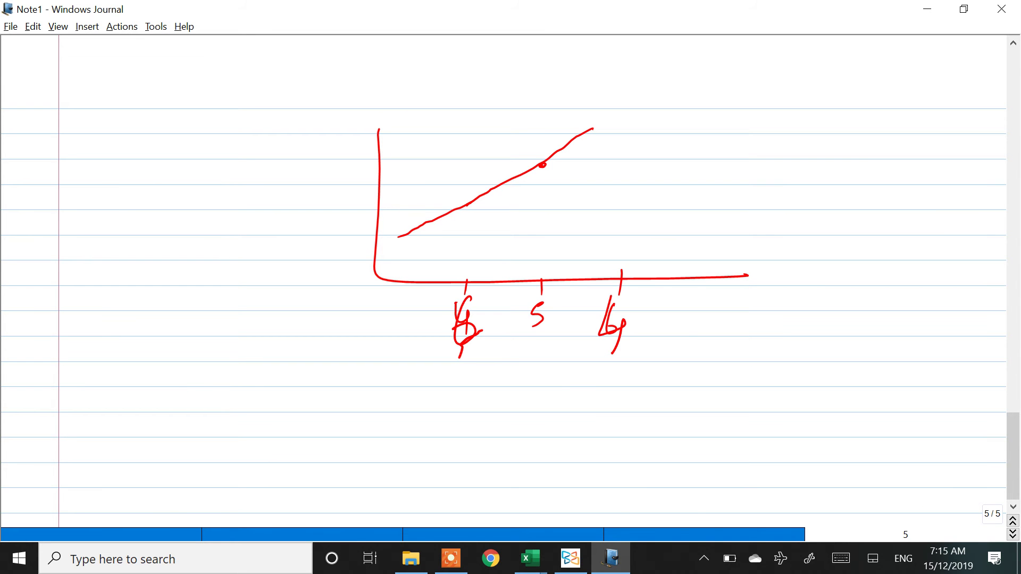
Switch back to Excel and change the header in cell D2 to "PVF @ 4%"
key("alt+Tab")
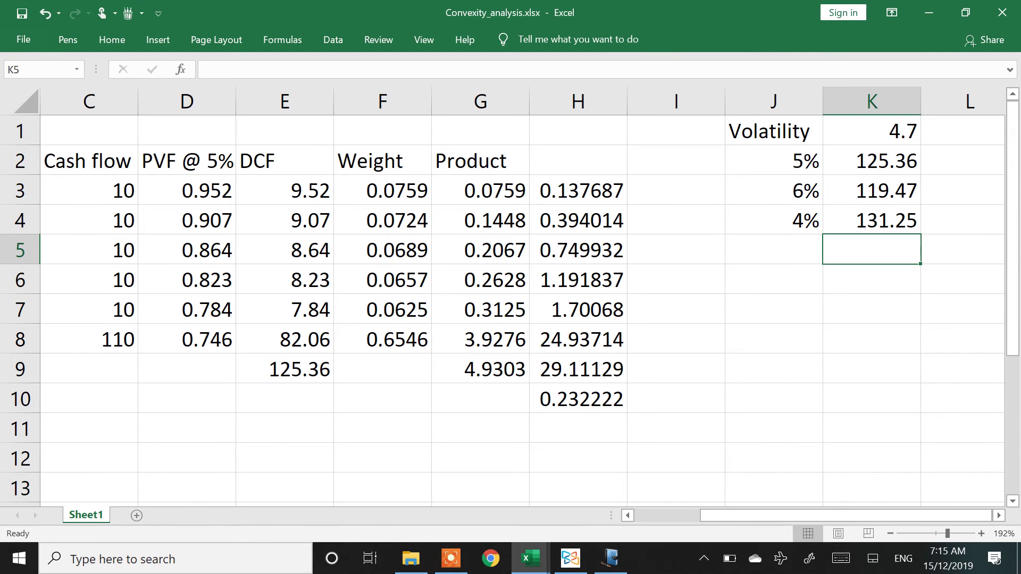
key("Left")
key("Left")
key("Left")
key("Left")
key("Left")
key("Left")
key("Left")
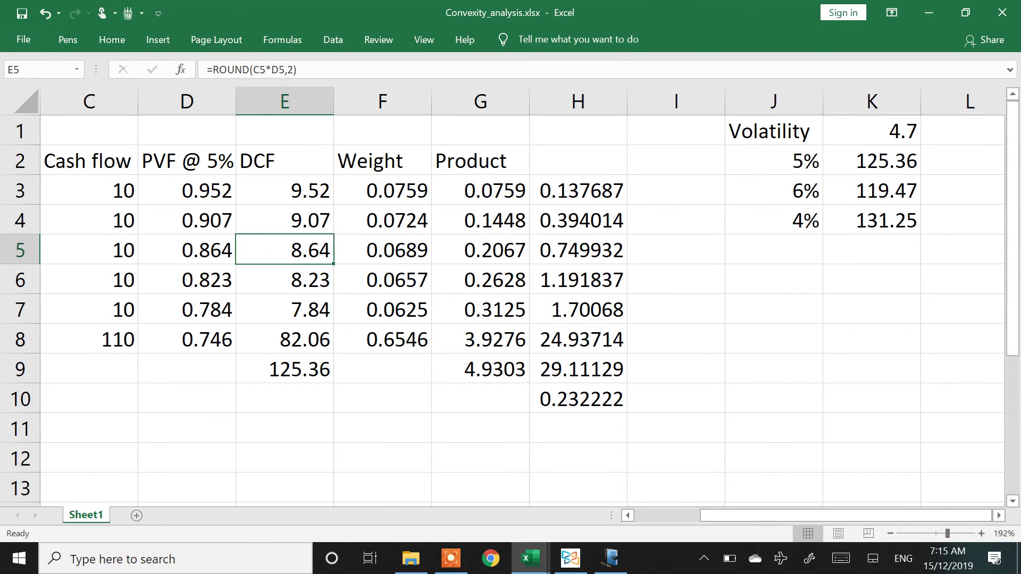
key("Up")
key("Up")
key("Up")
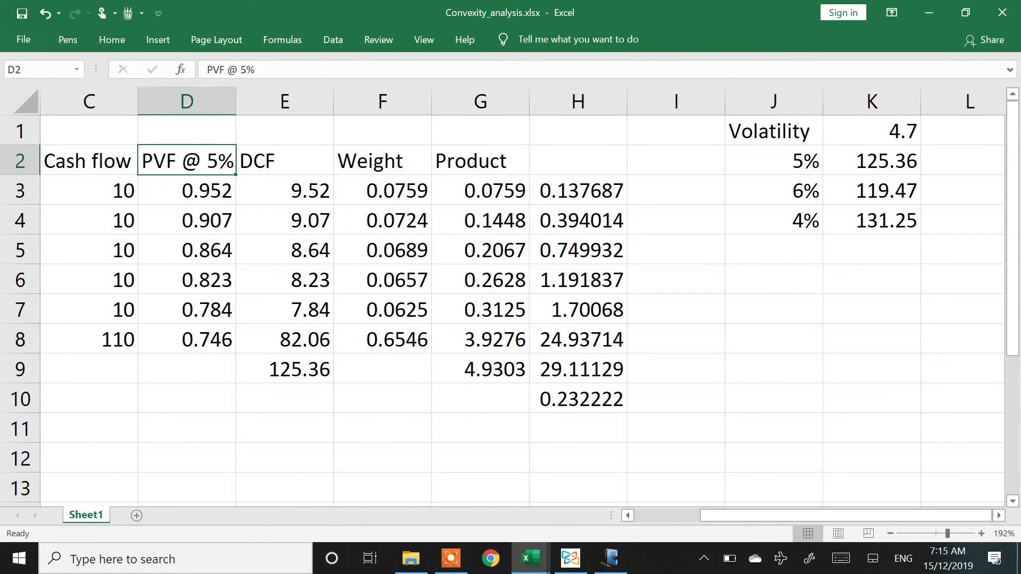
key("F2")
key("Left")
key("Left")
key("Right")
key("BackSpace")
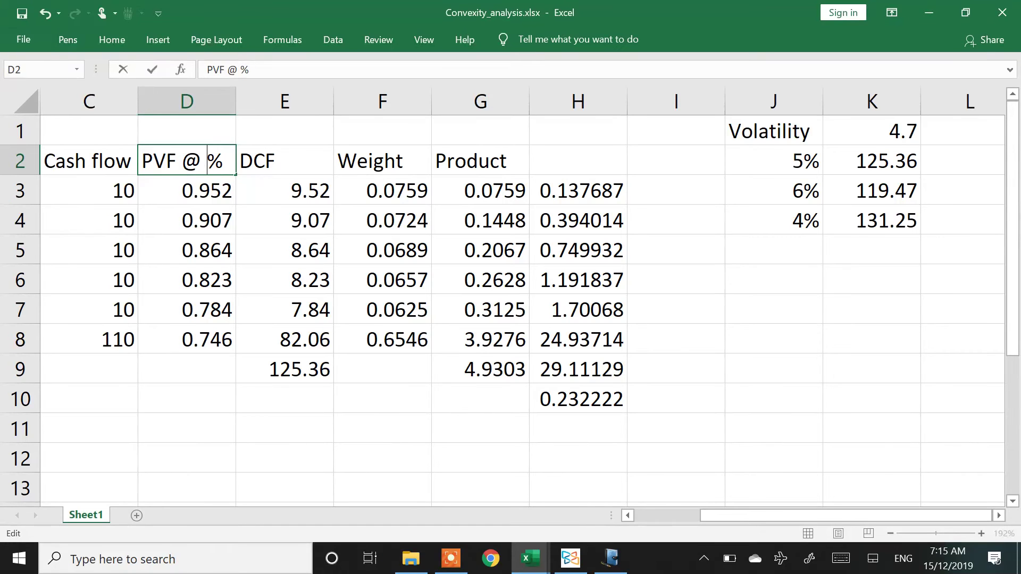
type("4")
key("Return")
Replace the volatility formula in cell K1 with its static value
key("Right")
key("Right")
key("Right")
key("Right")
key("Right")
key("Right")
key("Right")
key("Up")
key("Up")
key("ctrl+c")
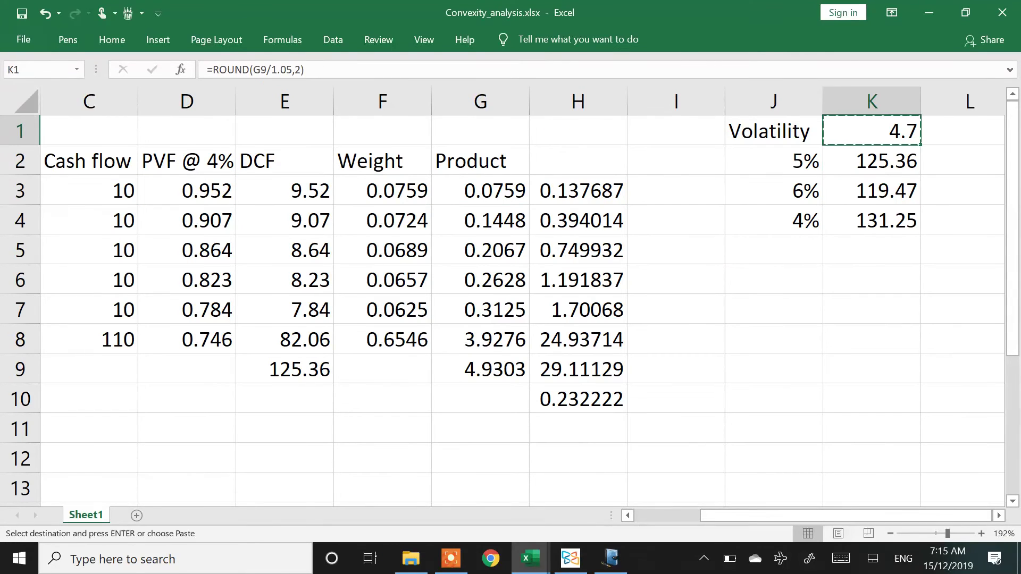
key("ctrl+alt+v")
key("v")
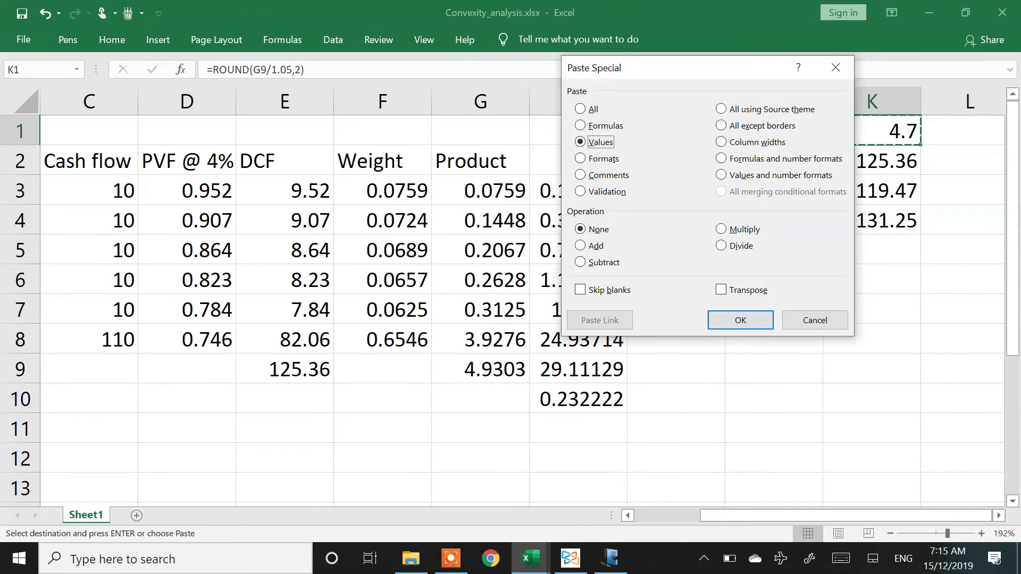
key("Return")
Change the discount factor formula in D3 to =ROUND(1/1.04^B3,3) and fill it down through D8
key("Down")
key("Left")
key("Left")
key("Left")
key("Left")
key("Left")
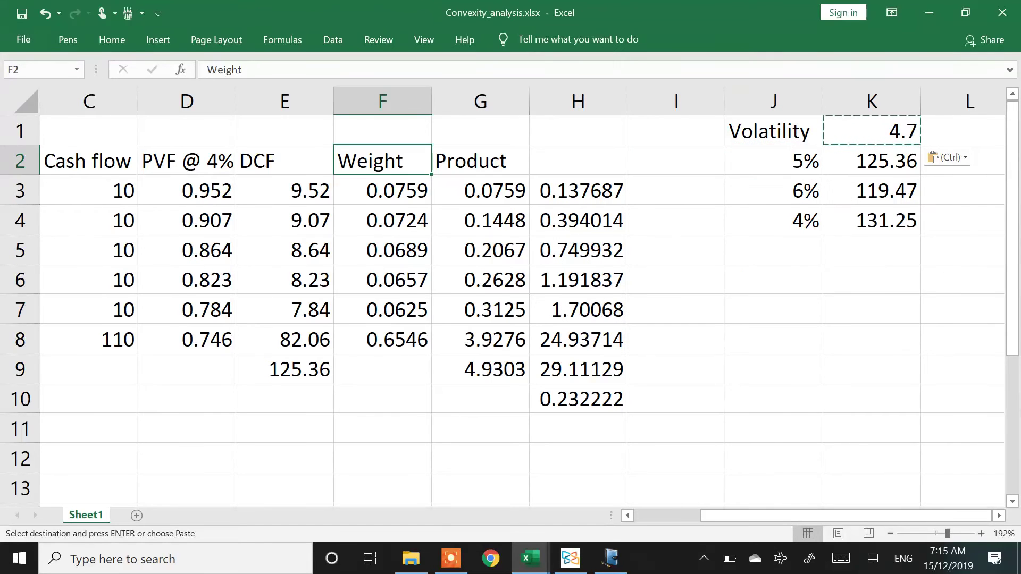
key("Left")
key("Down")
key("Left")
key("F2")
key("Left")
key("Left")
key("Left")
key("Left")
key("Left")
key("Left")
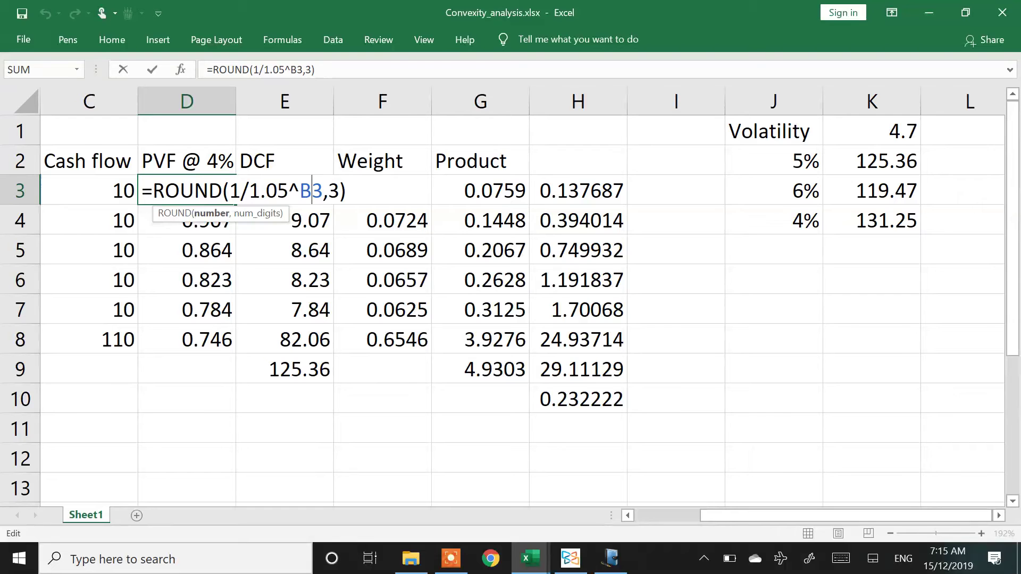
key("BackSpace")
key("Return")
key("Up")
key("F2")
key("Left")
key("Left")
key("Left")
key("Left")
key("Left")
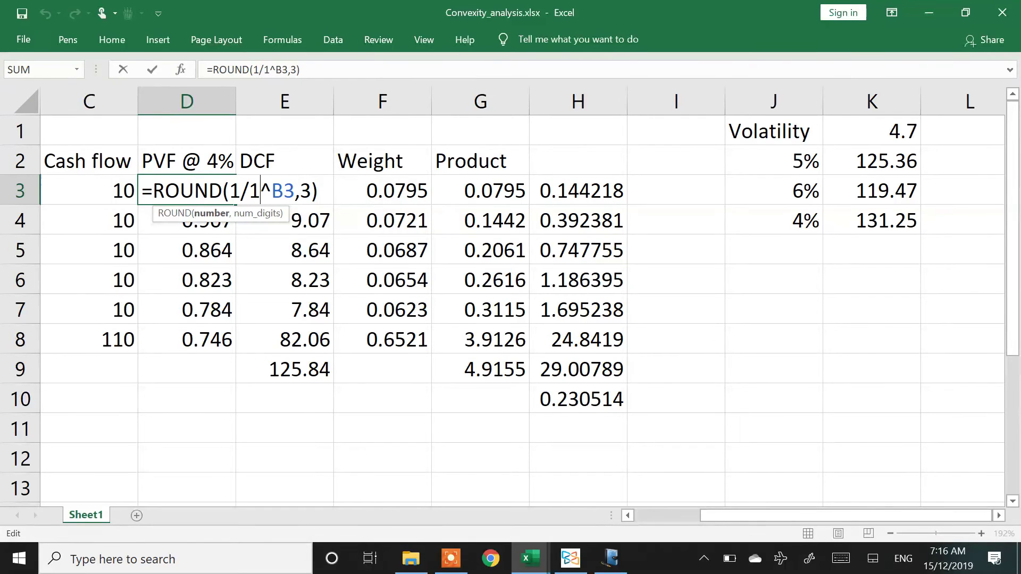
type(".04")
key("ctrl+Return")
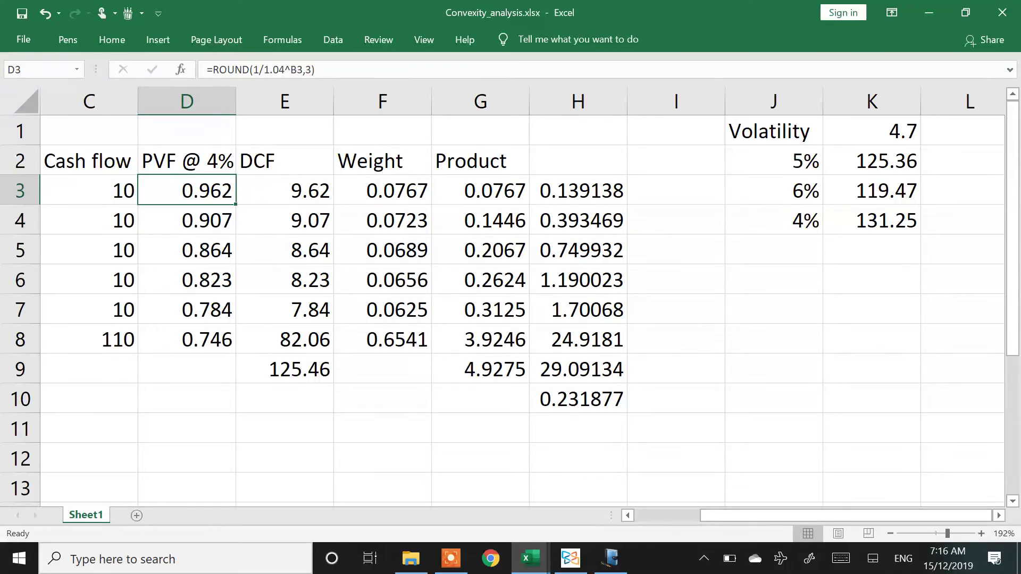
key("ctrl+shift+Down")
key("ctrl+d")
Enter the recalculated bond price 131.43 in cell L4, beside the 4% estimate
key("Right")
key("Right")
key("Right")
key("Right")
key("Right")
key("Right")
key("Right")
key("Right")
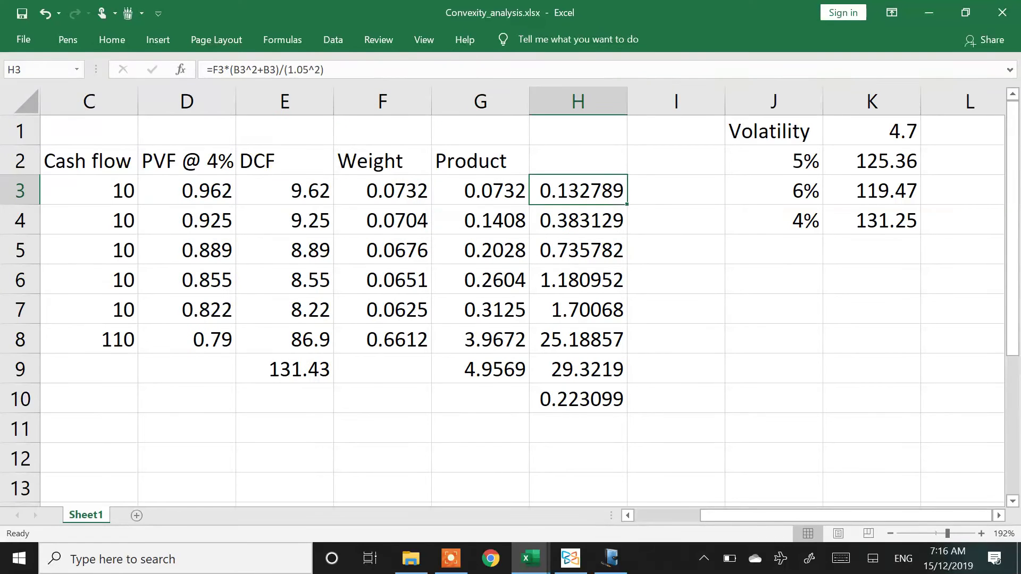
key("Down")
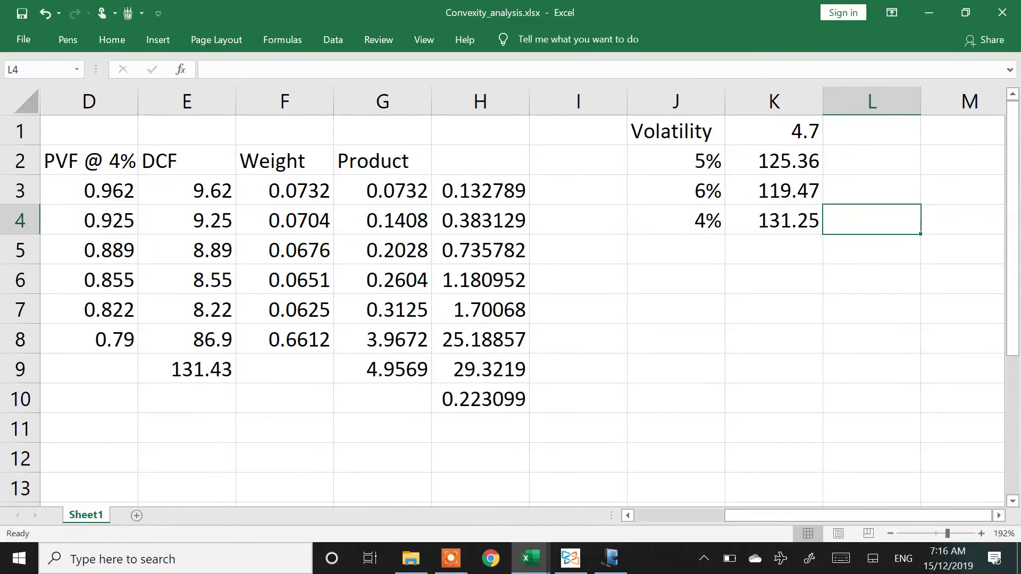
type("131.4")
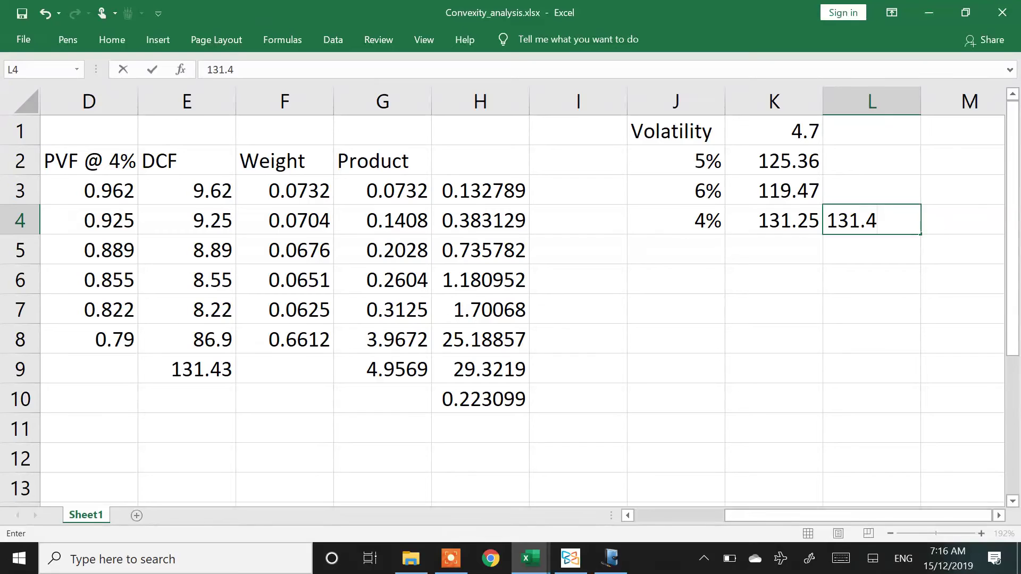
type("3")
key("Return")
Change the discount factor formula in D3 to =ROUND(1/1.06^B3,3) and fill it down through D8
key("Left")
key("Left")
key("Left")
key("Left")
key("Left")
key("Left")
key("Left")
key("Left")
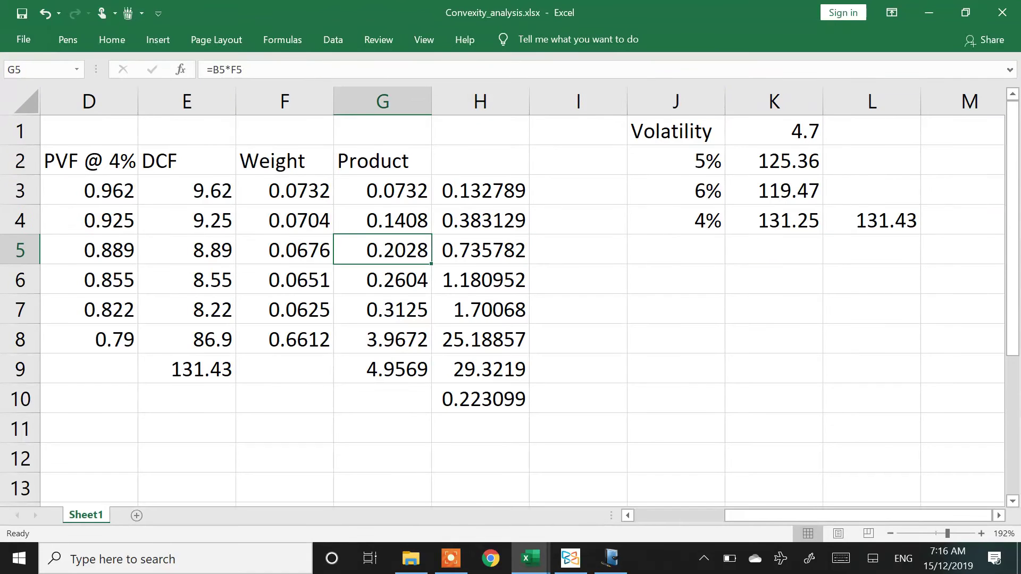
key("Up")
key("Up")
key("Up")
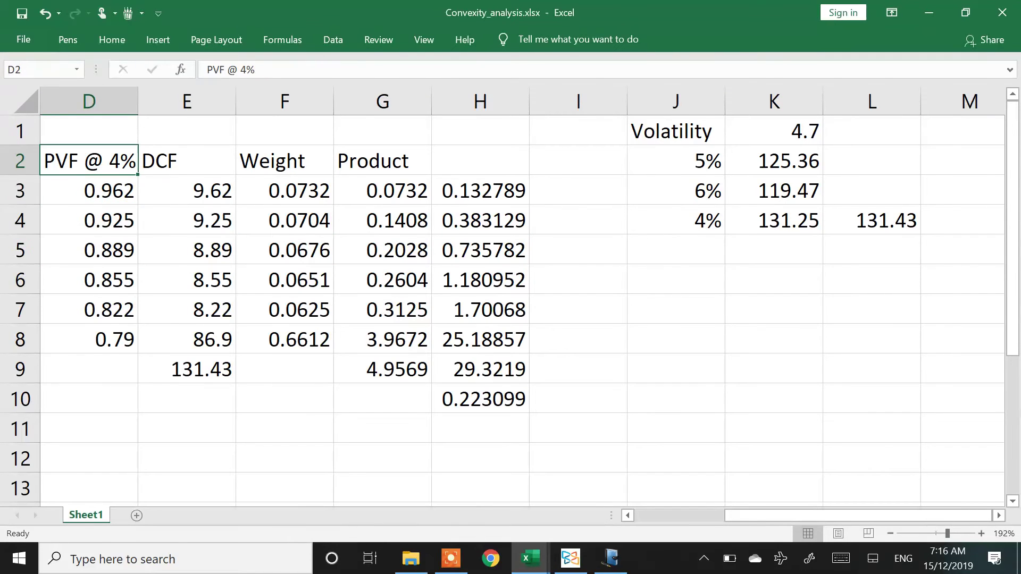
key("Down")
key("F2")
key("Left")
key("Left")
key("Left")
key("Left")
key("Left")
key("Left")
key("Left")
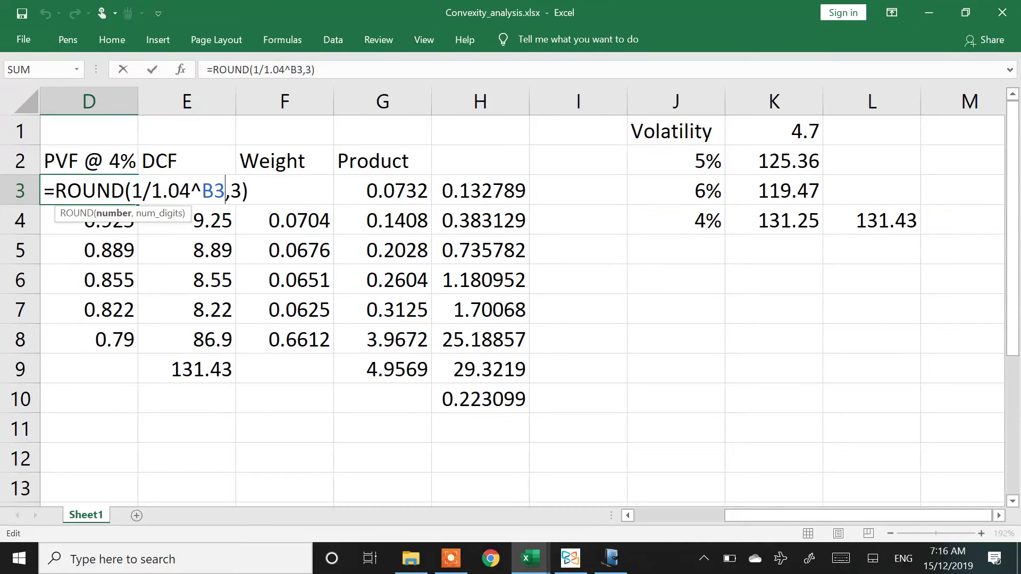
key("Right")
key("BackSpace")
type("6")
key("Return")
key("Up")
key("ctrl+shift+Down")
key("ctrl+d")
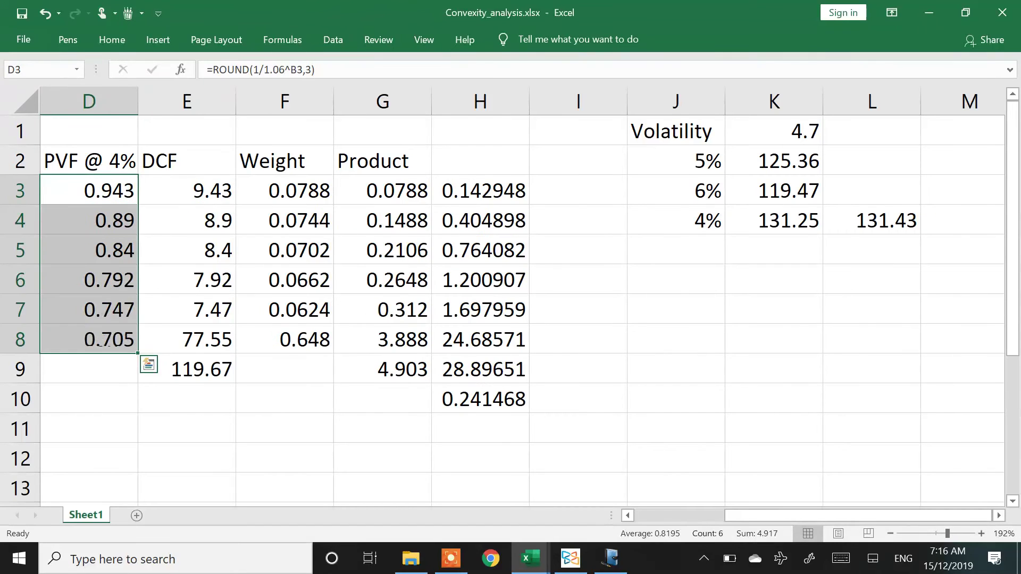
Enter the recalculated bond price 119.67 in cell L3, beside the 6% estimate
key("Right")
key("Right")
key("Right")
key("Right")
key("Right")
key("Right")
key("Right")
key("Right")
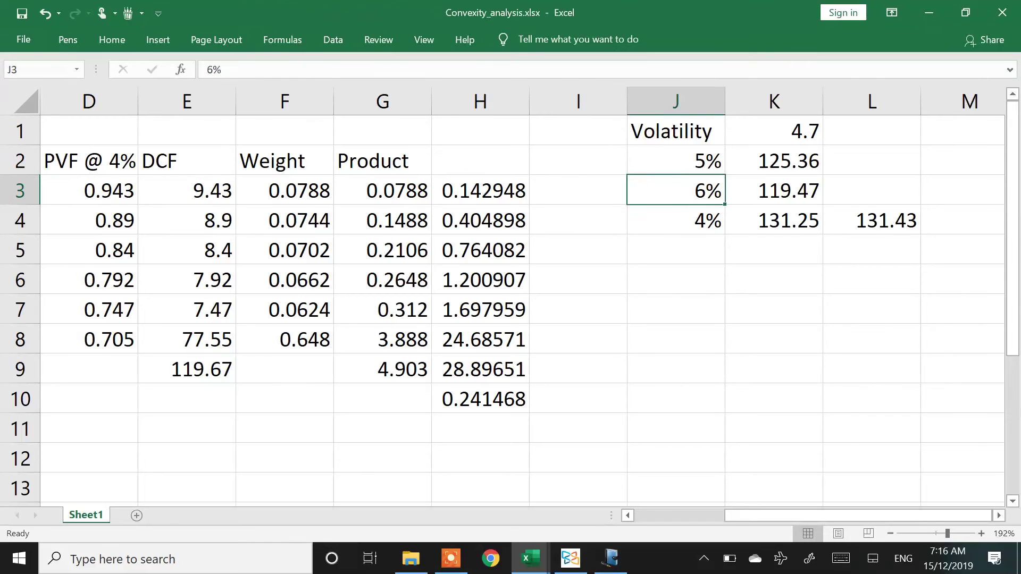
type("119.67")
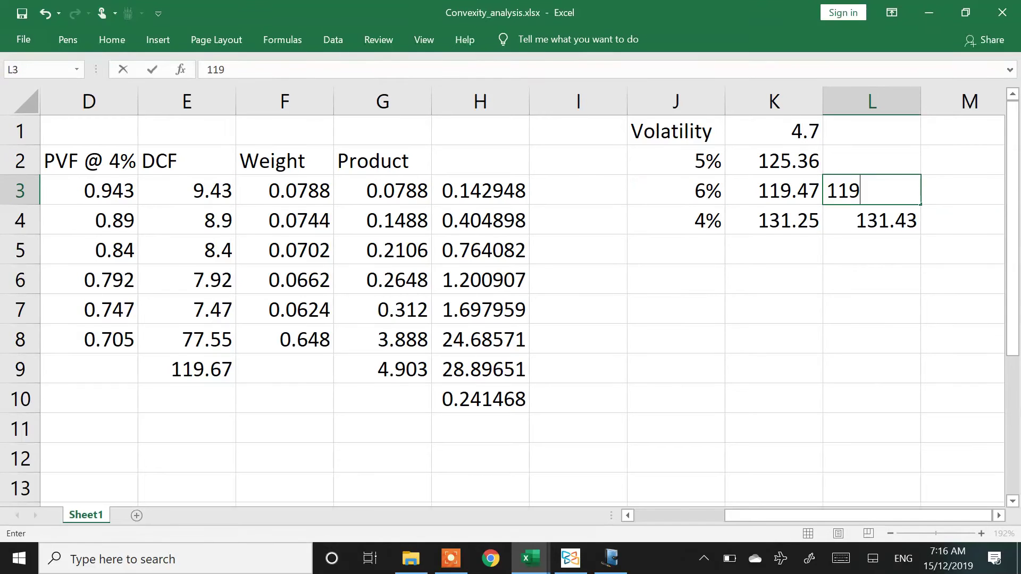
key("Return")
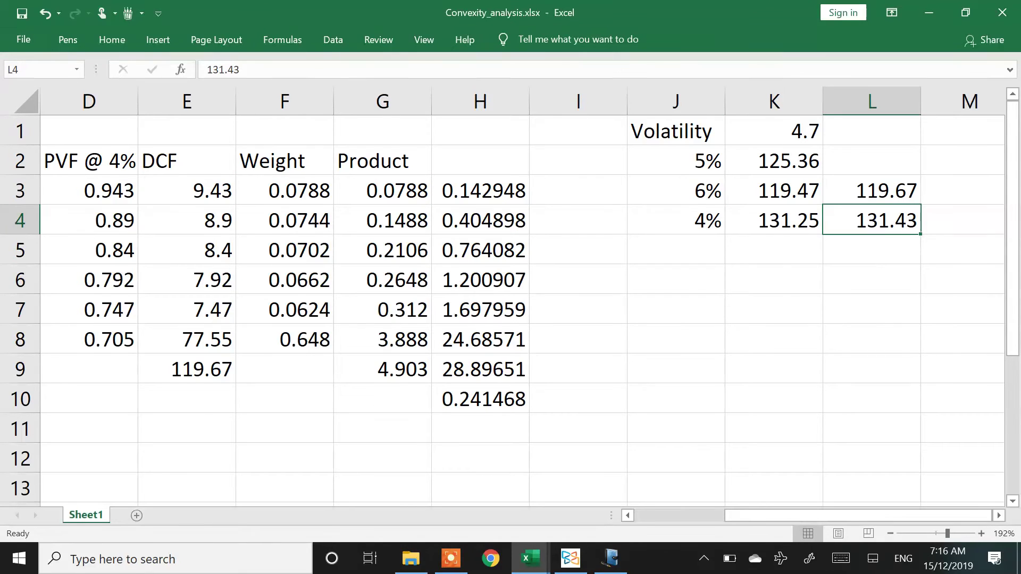
Change the header in cell D2 to "PVF @ 6%" to match the discount factors
key("Left")
key("Left")
key("Left")
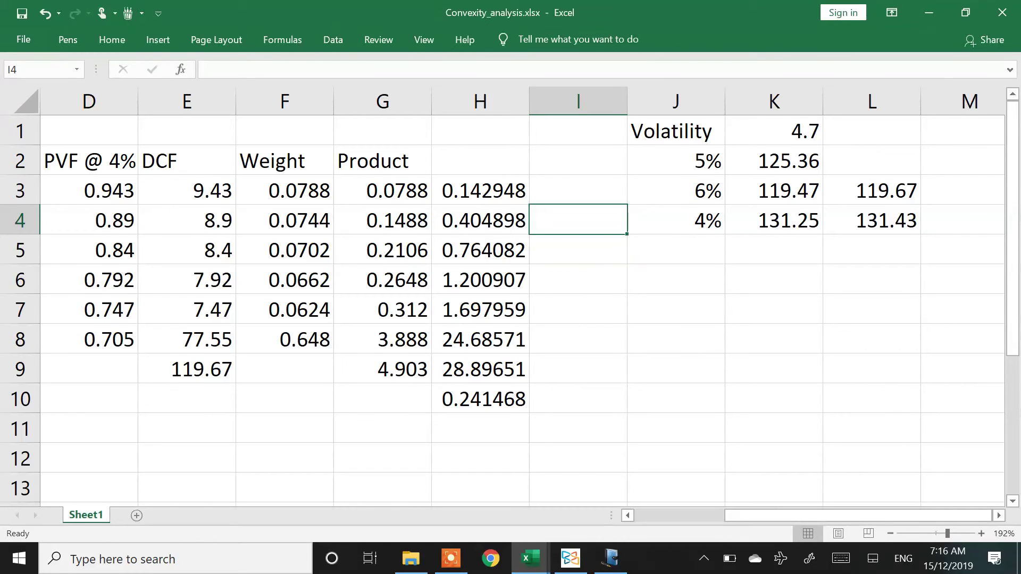
key("Left")
key("Left")
key("Left")
key("Left")
key("Left")
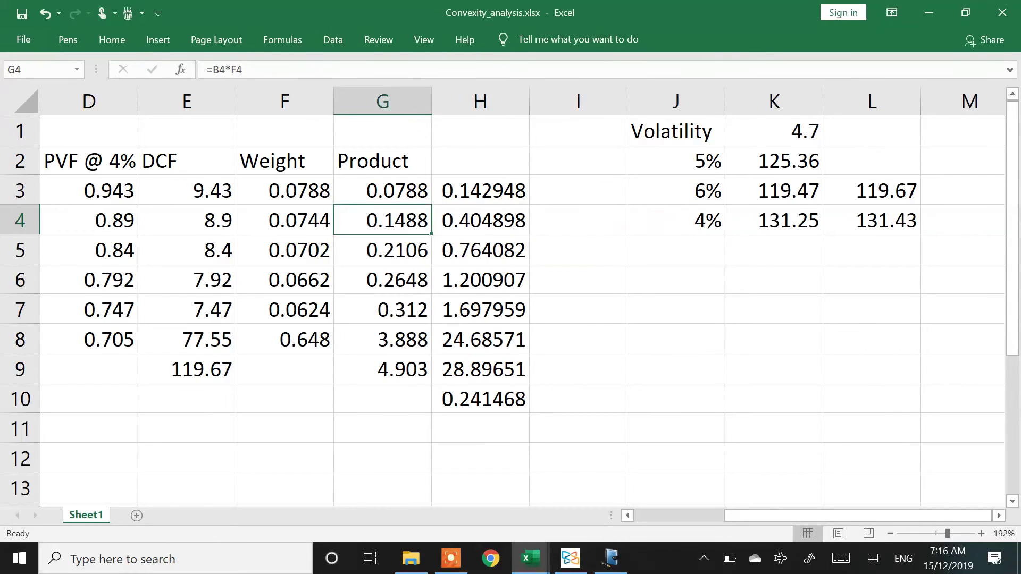
key("Up")
key("Up")
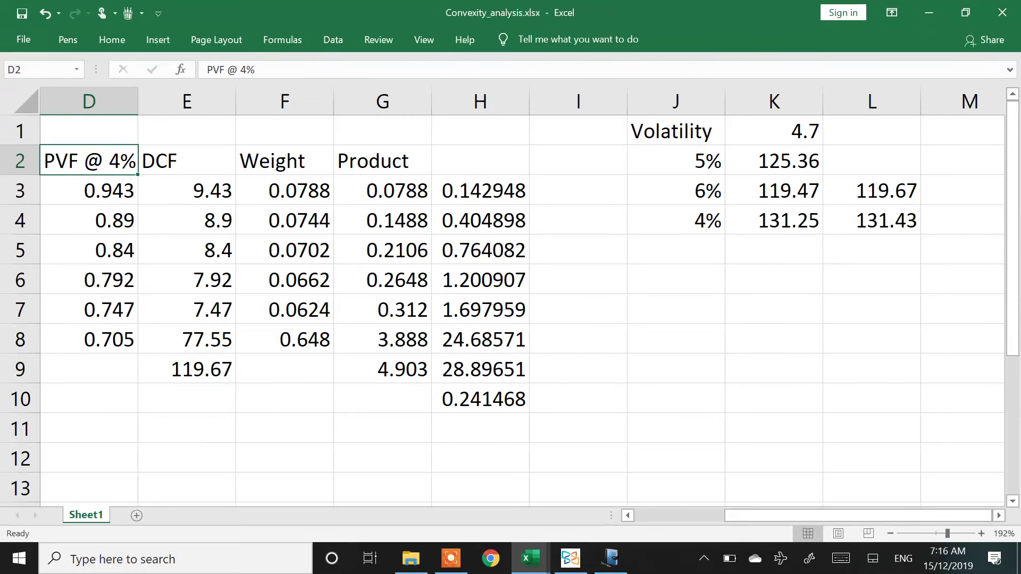
key("F2")
key("Left")
key("BackSpace")
type("6")
key("Return")
key("Down")
key("Down")
key("Down")
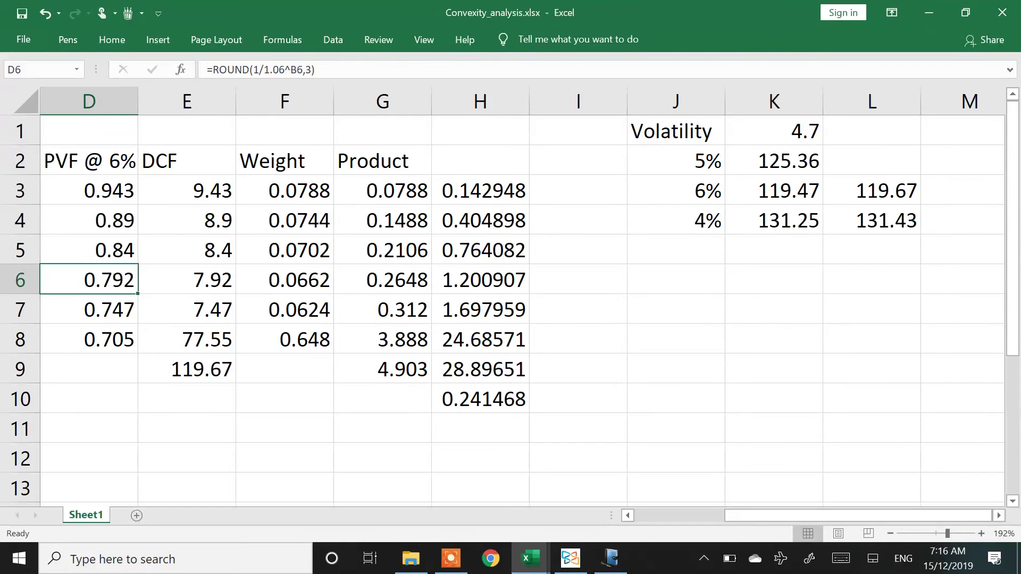
Add the header "Convexity" in cell H2 above the unlabelled column beside Product
key("Left")
key("Left")
key("Right")
key("Right")
key("Right")
key("Right")
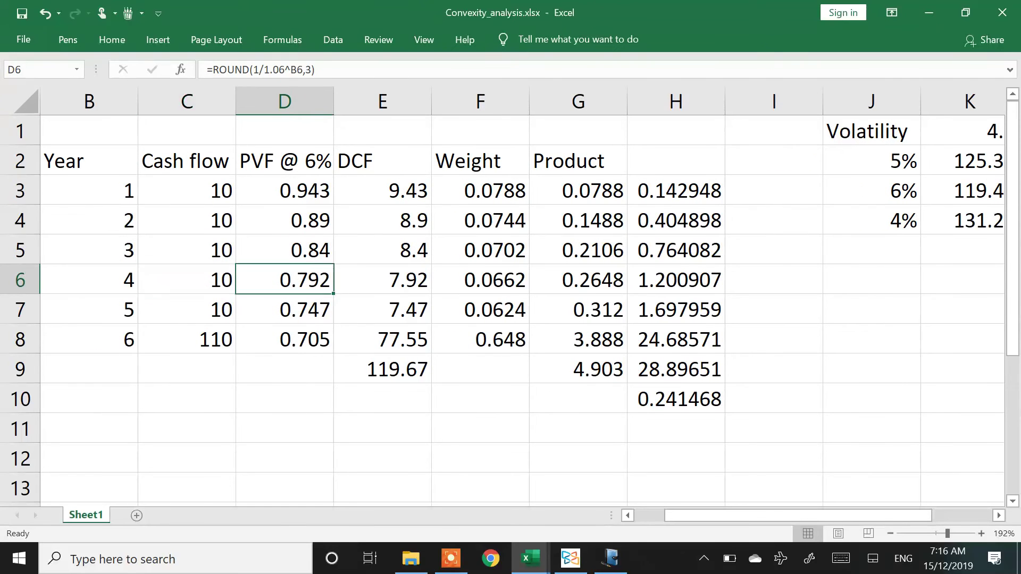
key("Right")
key("Right")
key("Up")
key("Up")
key("Up")
key("Up")
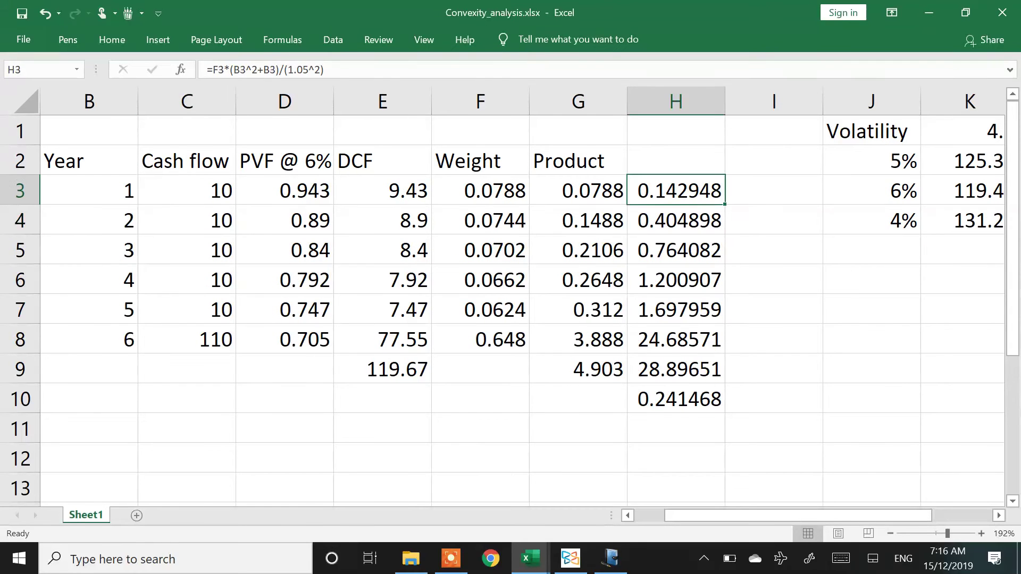
type("Con")
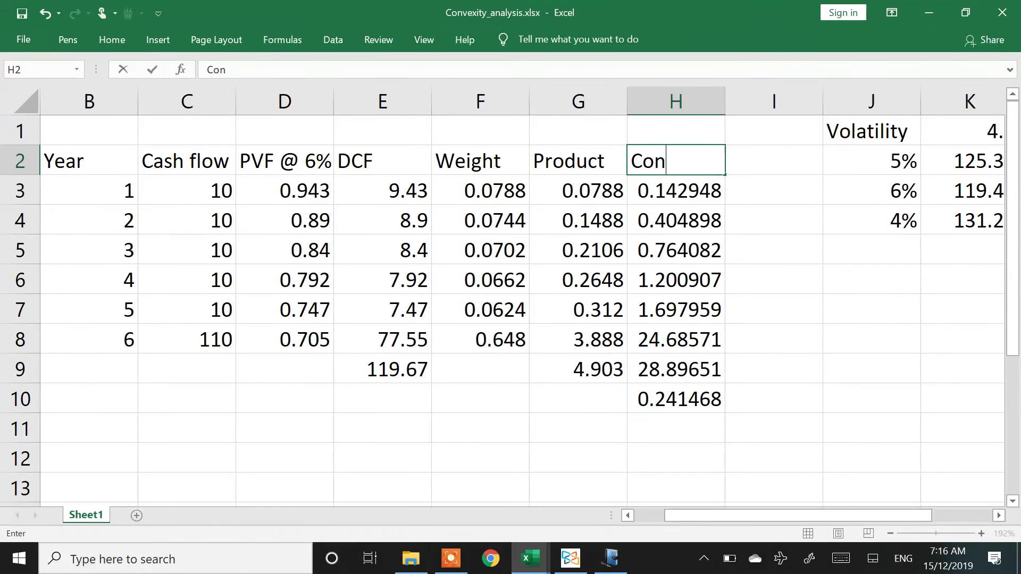
type("vexity")
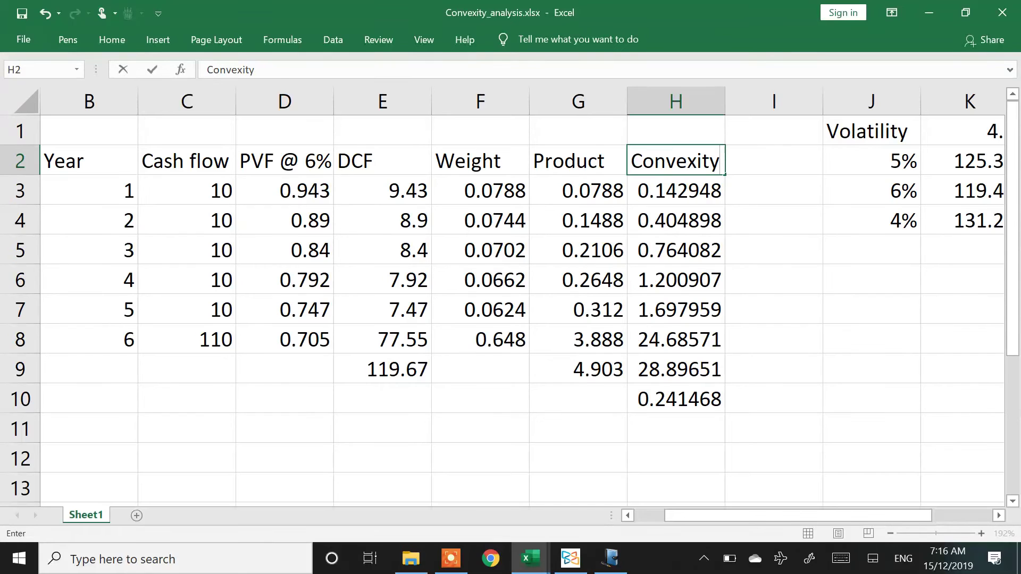
key("Return")
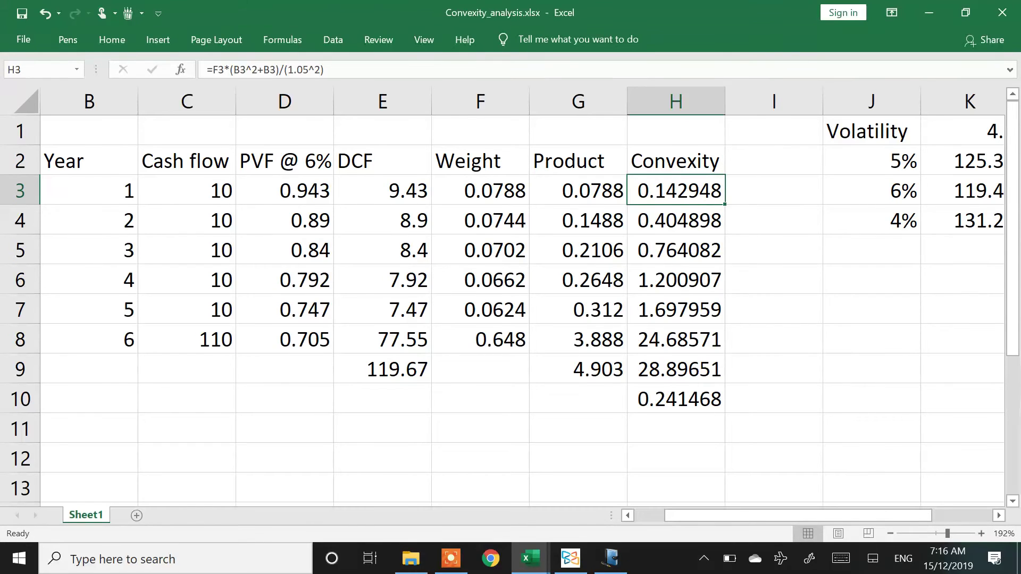
key("Up")
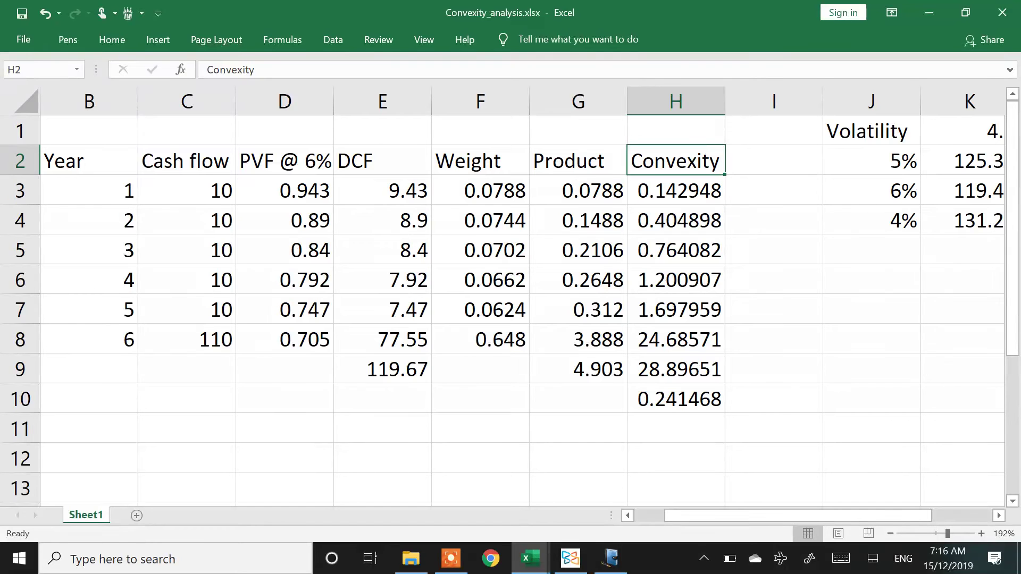
Switch to the PDF notes and circle the convexity formula and its variable definitions in red ink
key("alt+Tab")
key("alt+Tab")
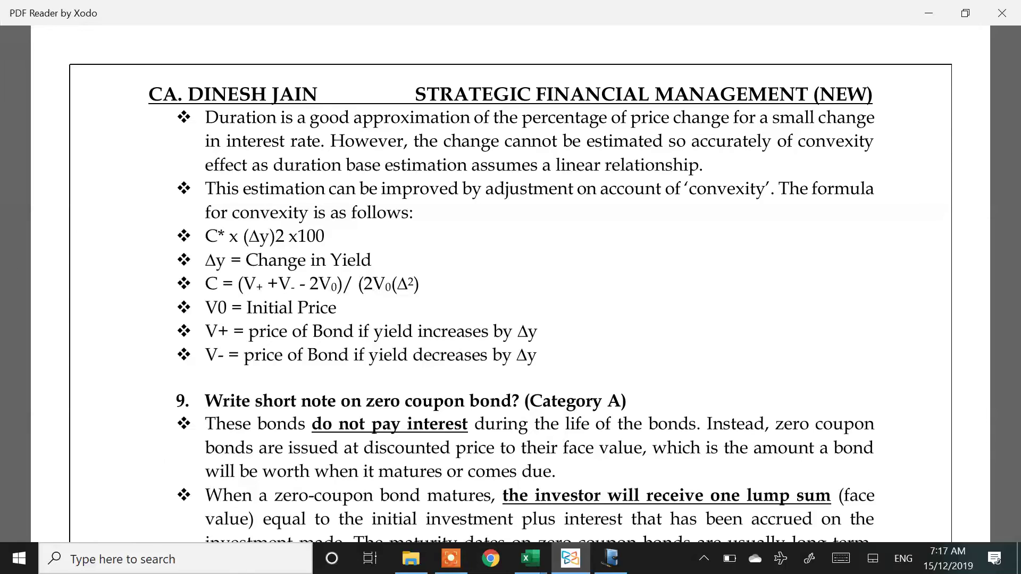
mouse_move(221, 229)
left_mouse_down()
mouse_move(198, 223)
mouse_move(190, 319)
mouse_move(282, 305)
mouse_move(311, 319)
mouse_move(271, 377)
mouse_move(569, 341)
mouse_move(381, 208)
mouse_move(210, 226)
left_mouse_up()
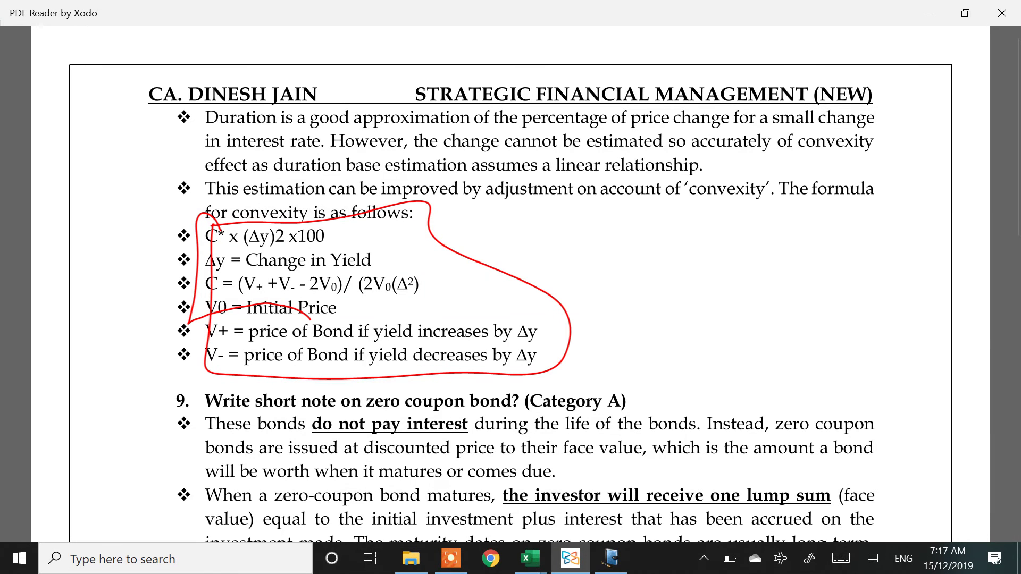
Return to the Convexity_analysis workbook and inspect the convexity formula for year 1 in cell H3
key("alt+Tab")
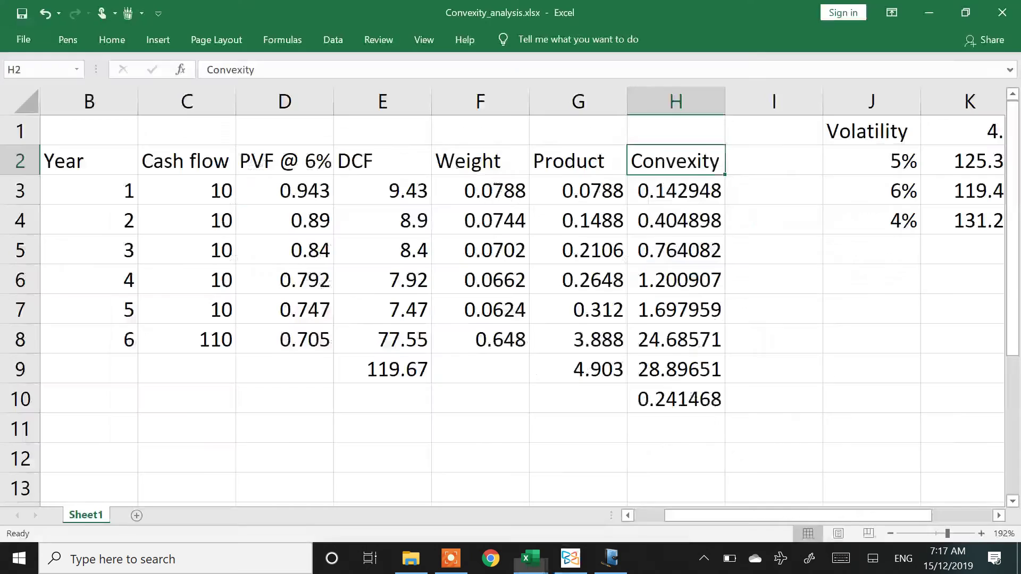
key("Down")
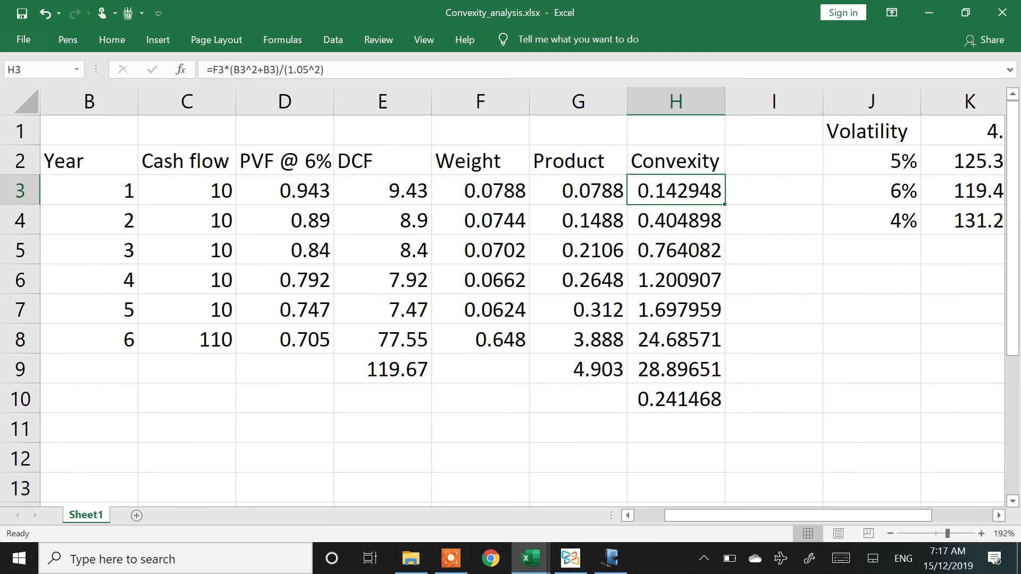
key("F2")
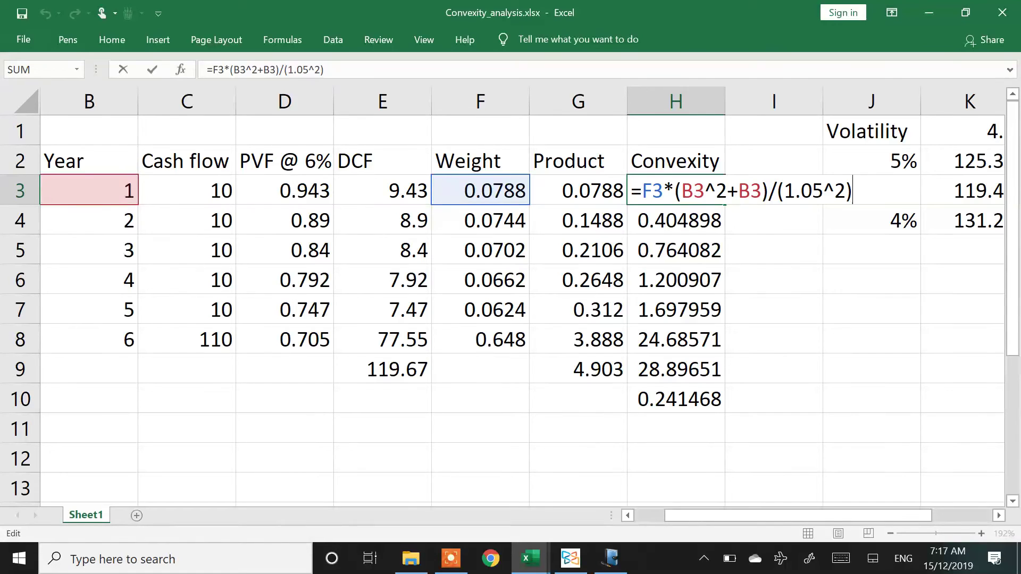
key("ctrl+Return")
Change the discount factor formula in D3 to =ROUND(1/1.05^B3,3) and fill it down through D8
key("Left")
key("Left")
key("Left")
key("Left")
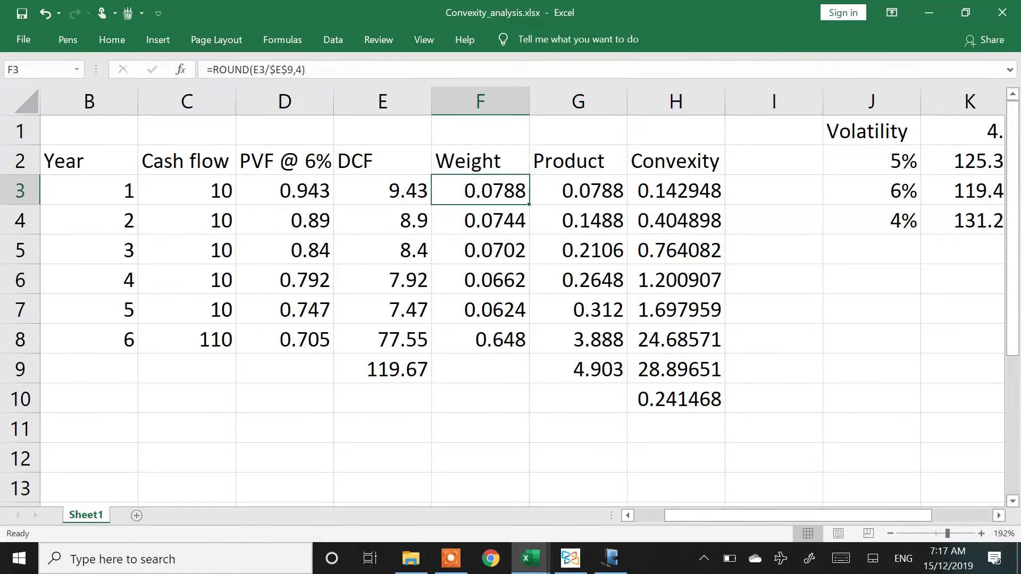
key("F2")
key("Left")
key("Left")
key("Left")
key("Left")
key("Left")
key("Left")
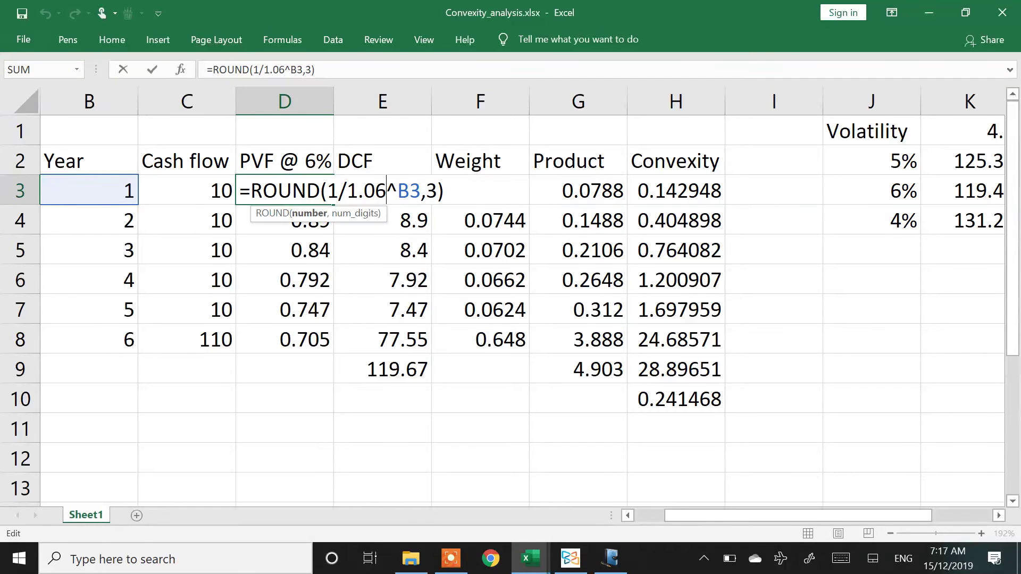
key("BackSpace")
type("5")
key("Return")
key("Up")
left_click_drag(334, 205, 315, 342)
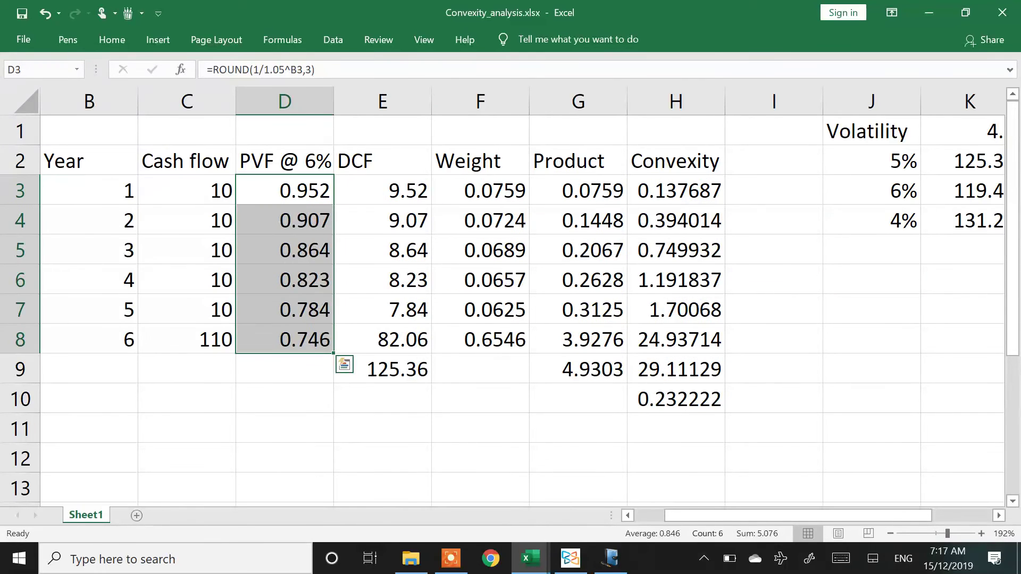
Examine the convexity formulas for each year in H3 through H8 and the sum in H9
key("Right")
key("Right")
key("Right")
key("Right")
key("F2")
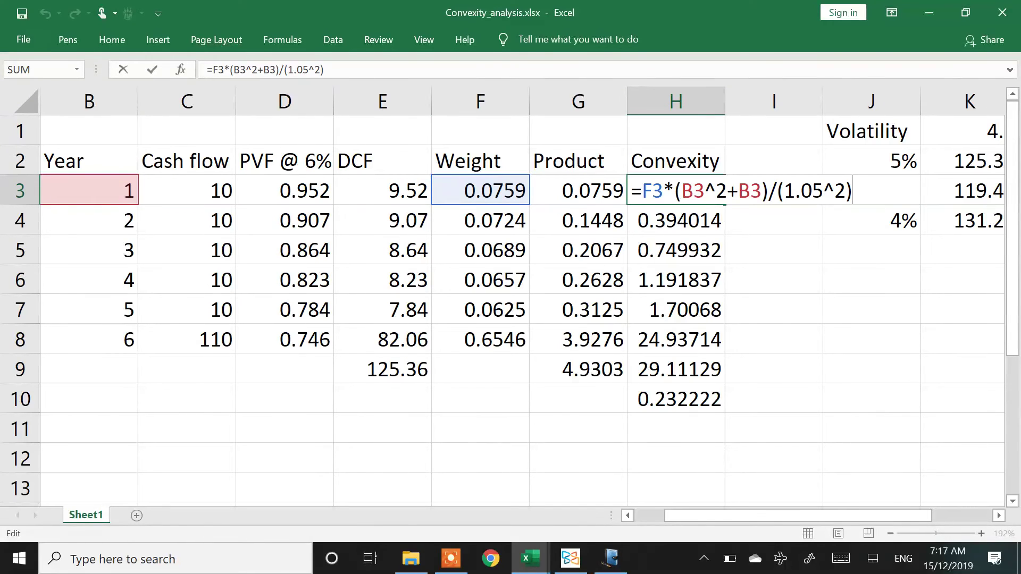
key("ctrl+Return")
key("Down")
key("F2")
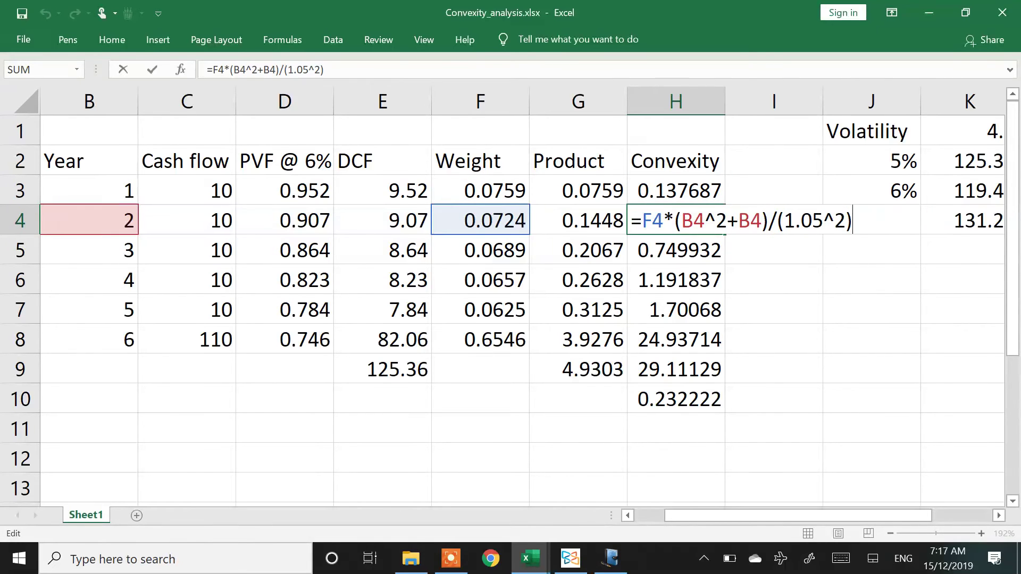
key("Return")
key("F2")
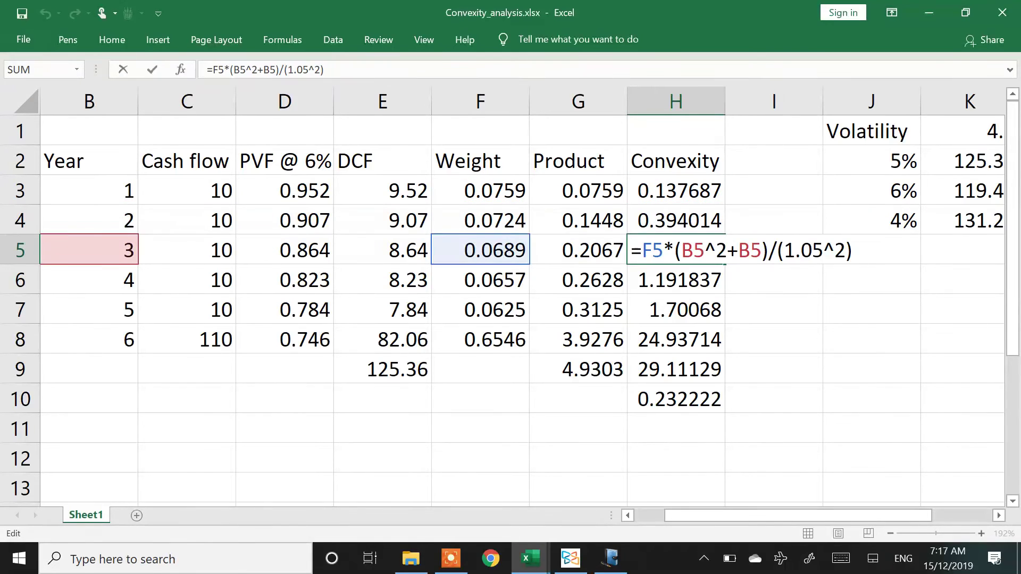
key("Return")
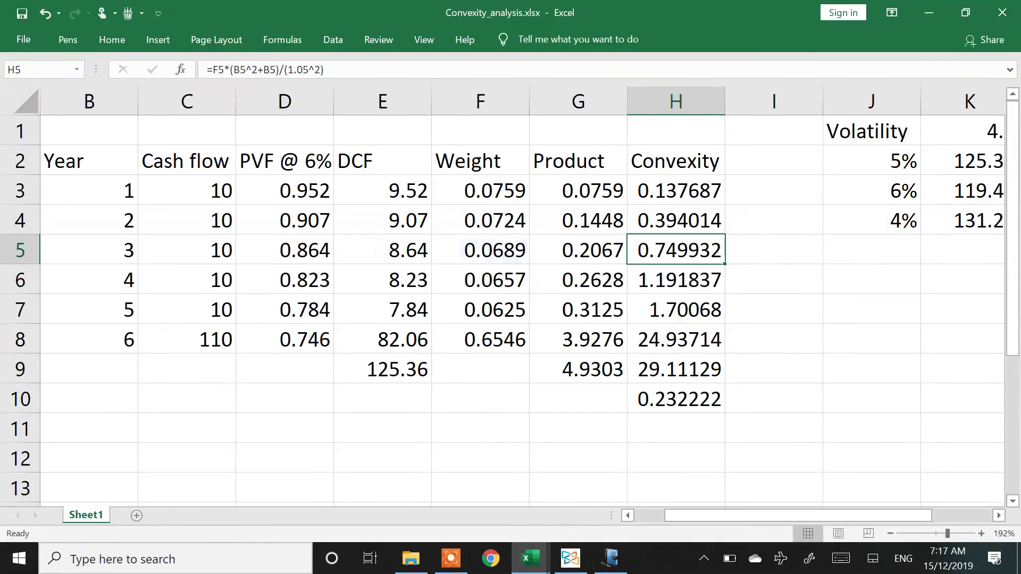
key("F2")
key("Return")
key("F2")
key("Return")
key("F2")
key("ctrl+Return")
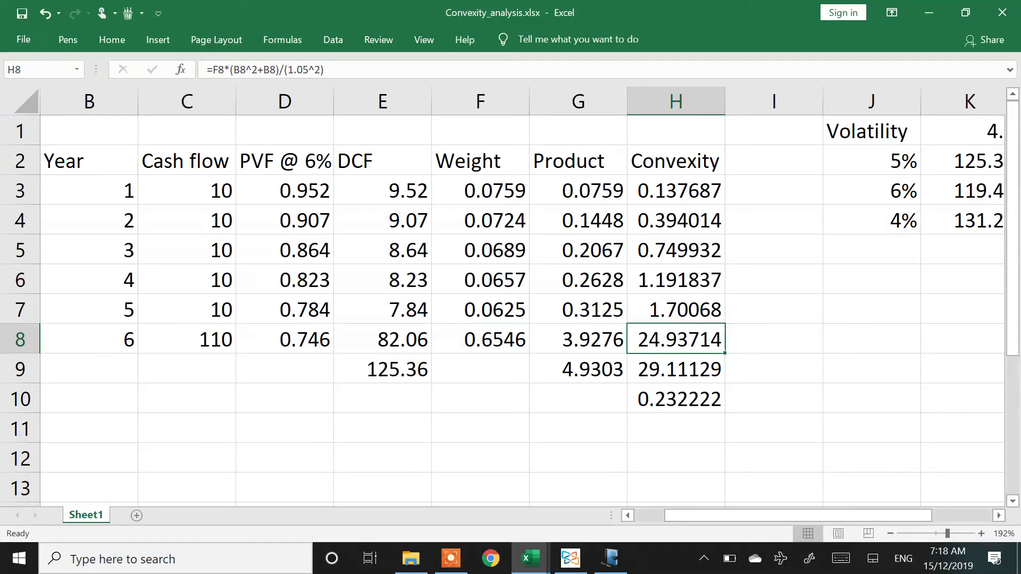
left_click(676, 369)
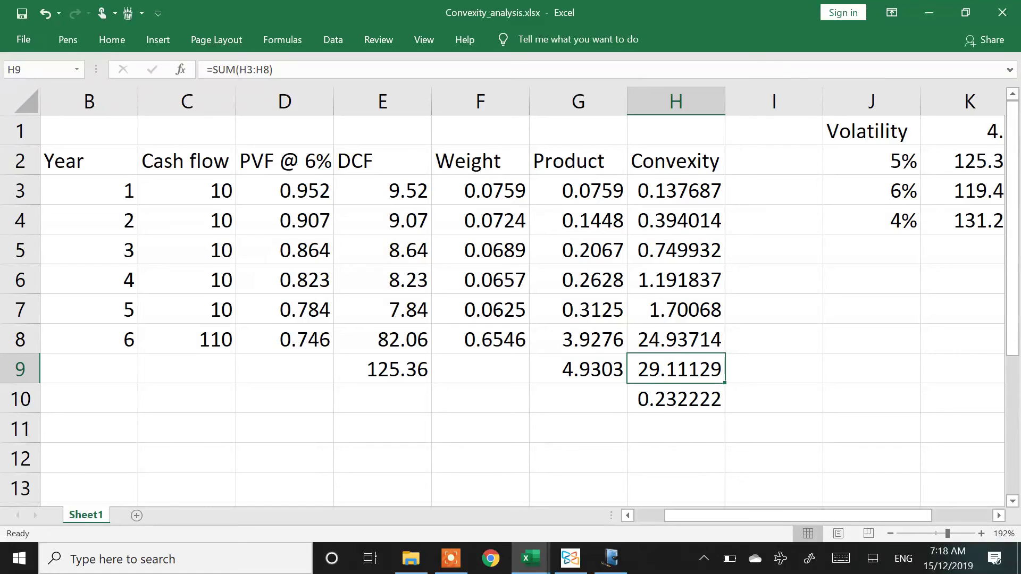
Switch to the Duration and Convexity Calculator workbook and set the face value to 100 and the coupon rate to 10%
key("alt+Tab")
key("alt+Tab")
key("alt+Tab")
key("alt+Tab")
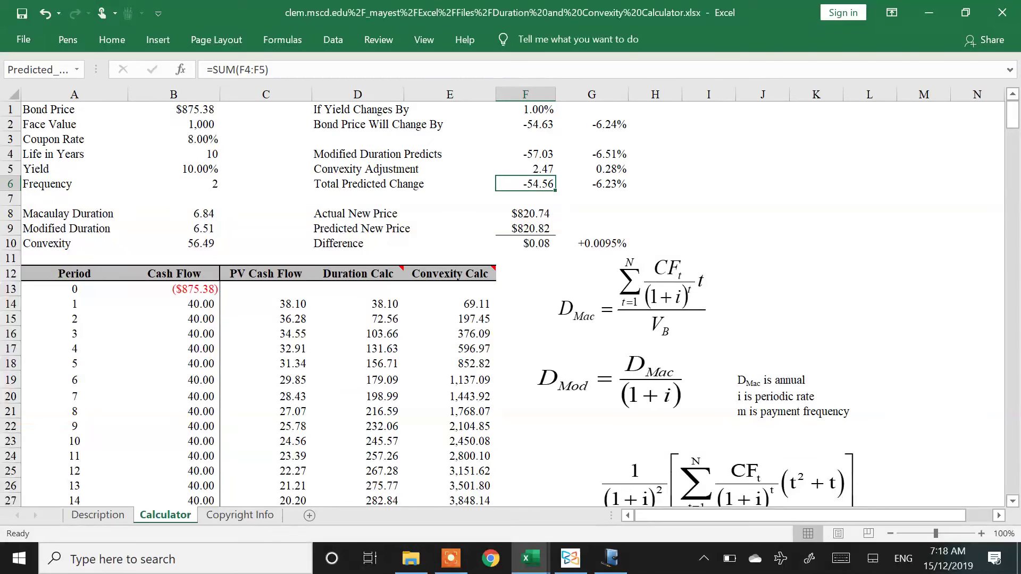
key("Left")
key("Left")
key("Left")
key("Left")
key("Up")
key("Up")
key("Up")
key("Up")
type("100")
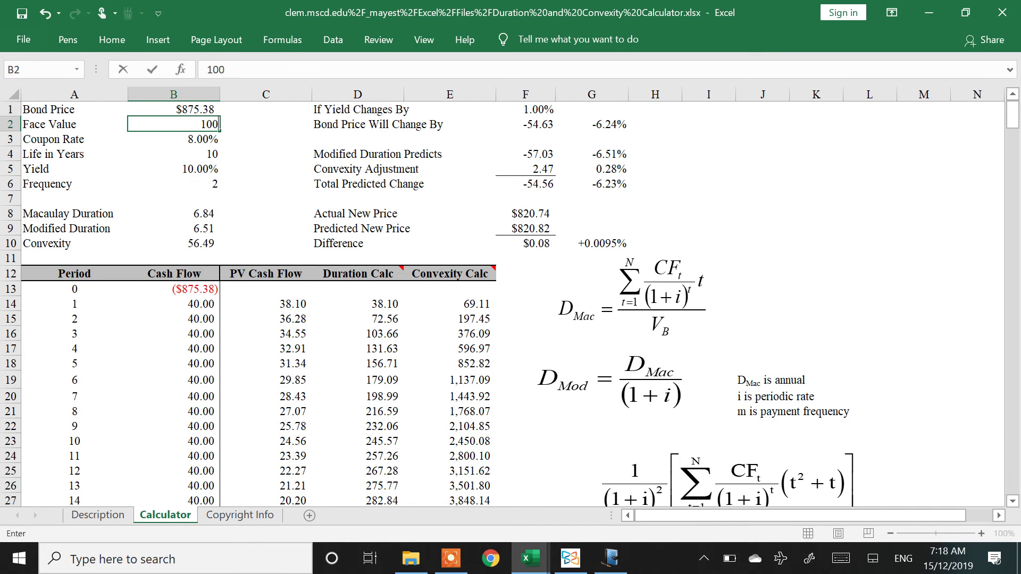
key("Return")
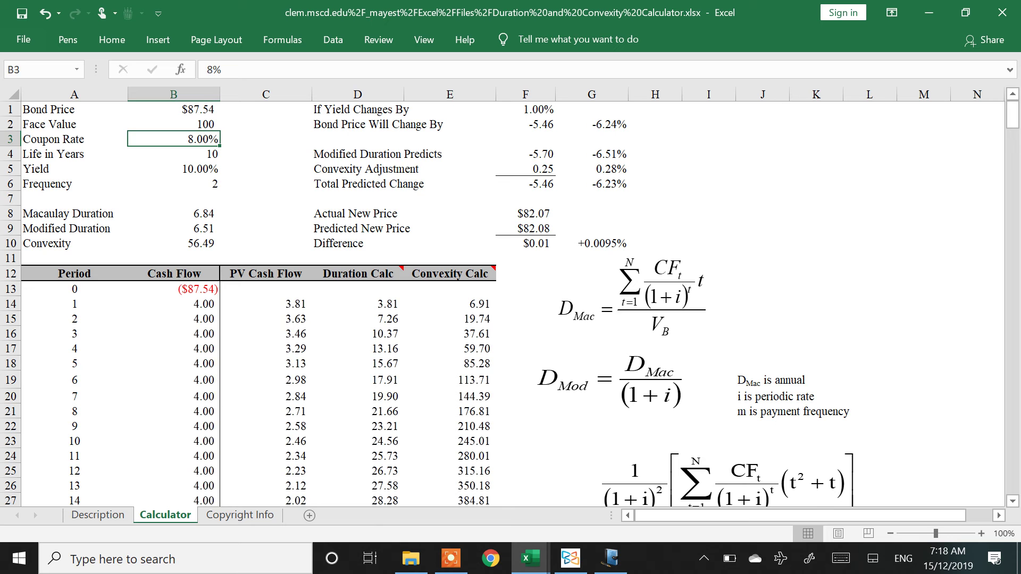
type("10")
key("Return")
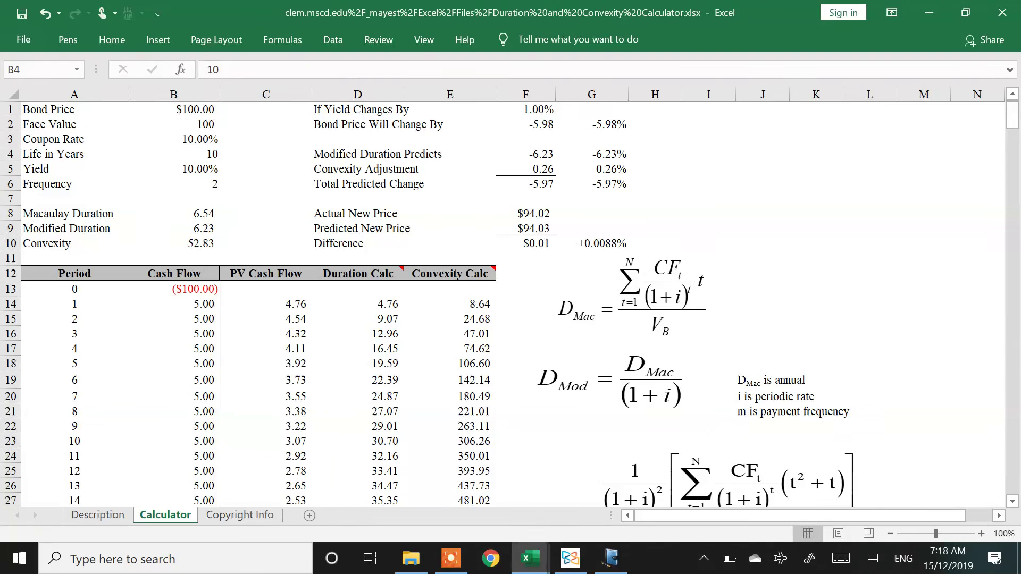
Set the calculator's life to 6 years, the yield to 5% and the payment frequency to 1
type("6")
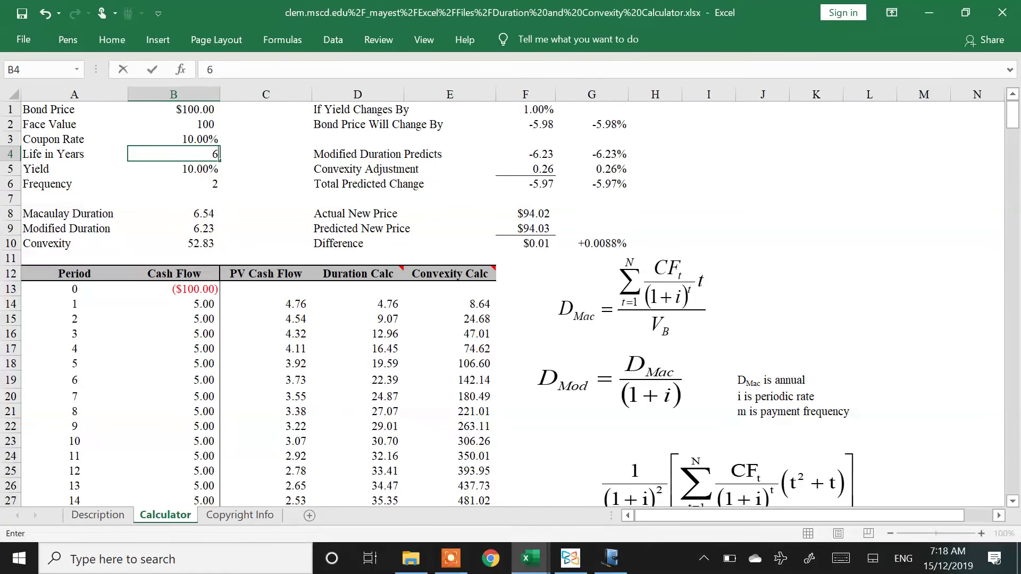
key("Return")
type("5")
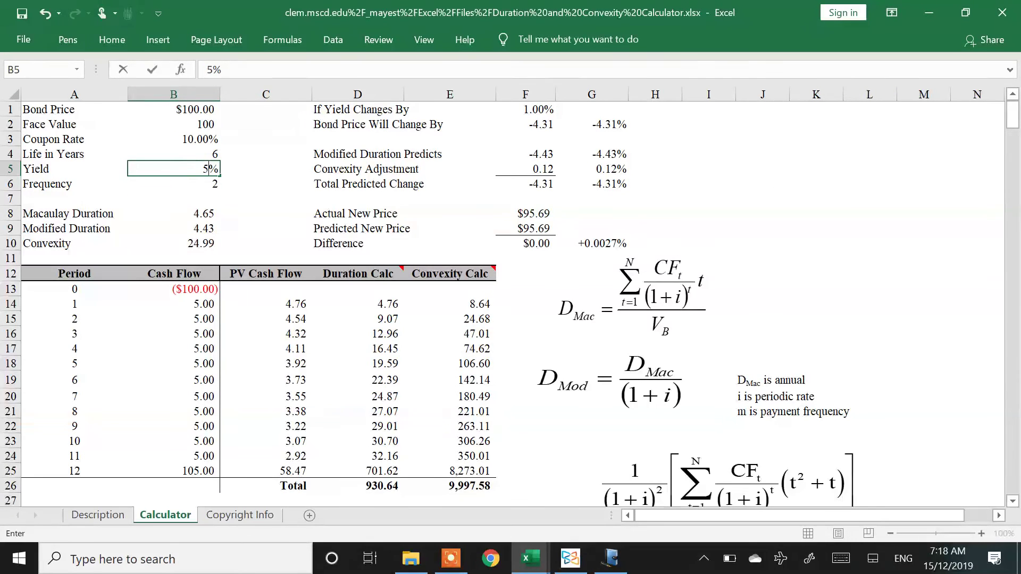
key("Return")
type("1")
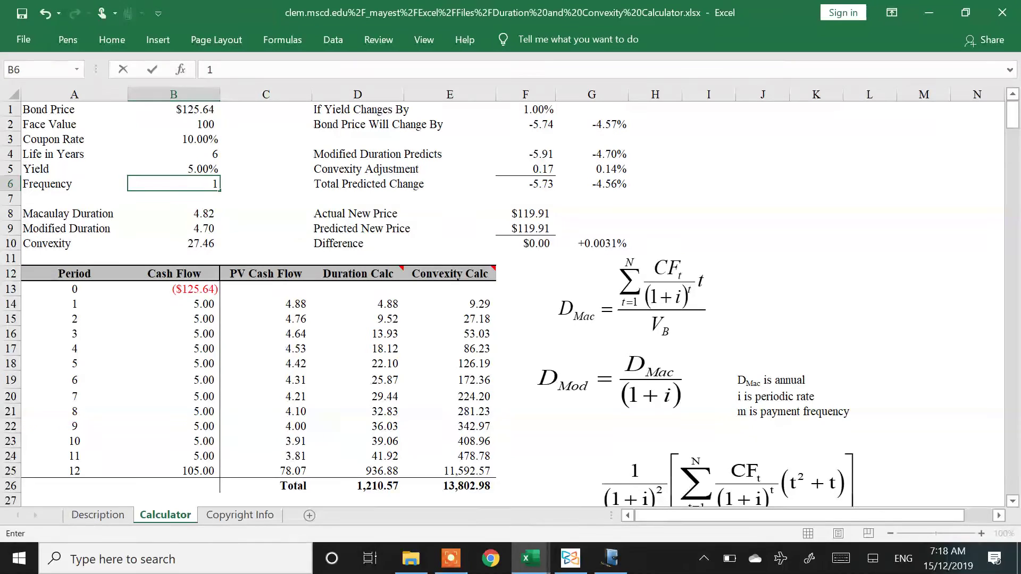
key("Return")
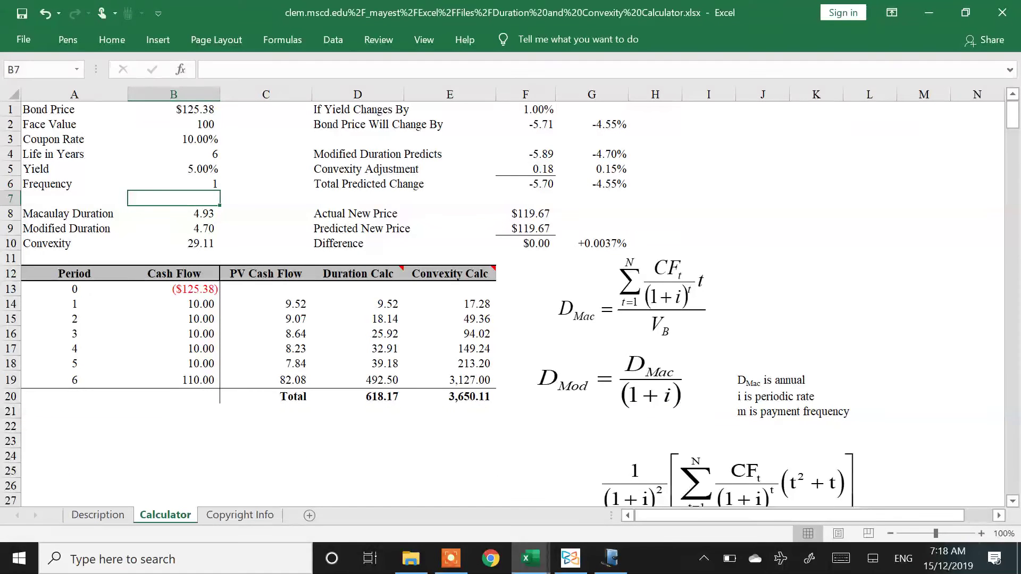
Examine the calculator's Macaulay duration and modified duration results and their formulas
key("Down")
key("Down")
key("Down")
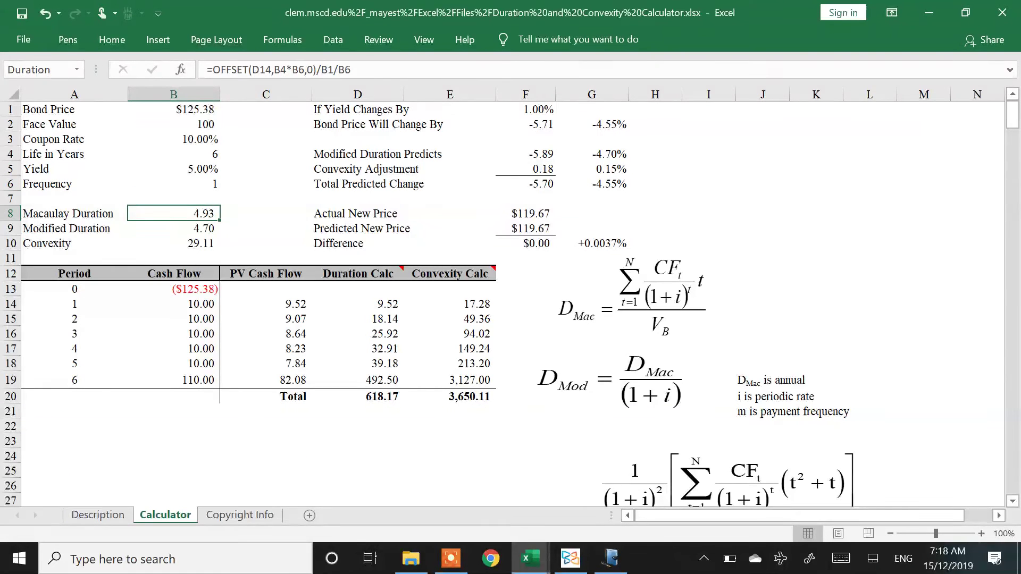
left_click(173, 228)
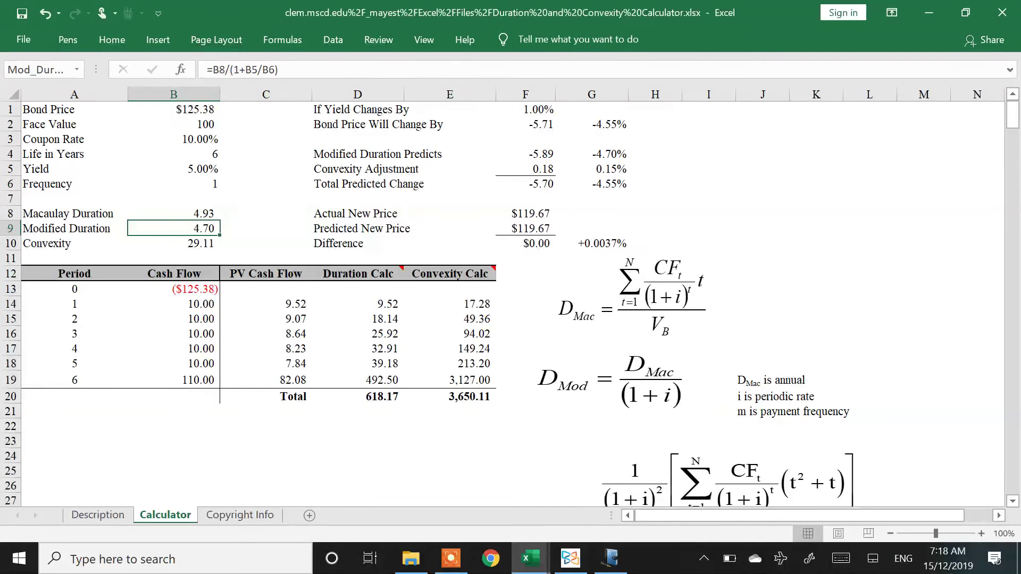
left_click(174, 213)
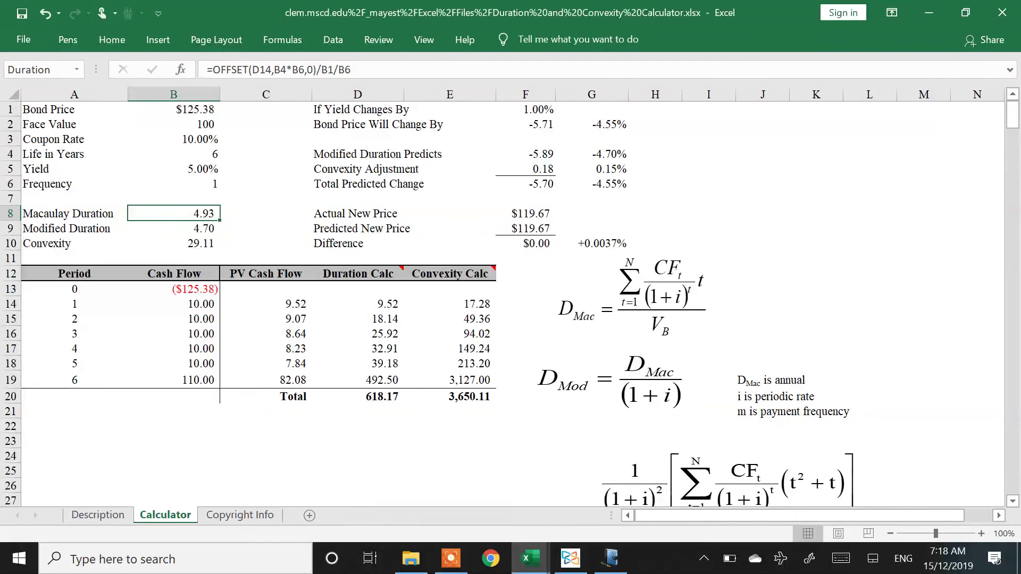
left_click(266, 213)
Switch back to the Convexity_analysis workbook and review the volatility and the estimated and actual bond prices in columns J to L
key("alt+Tab")
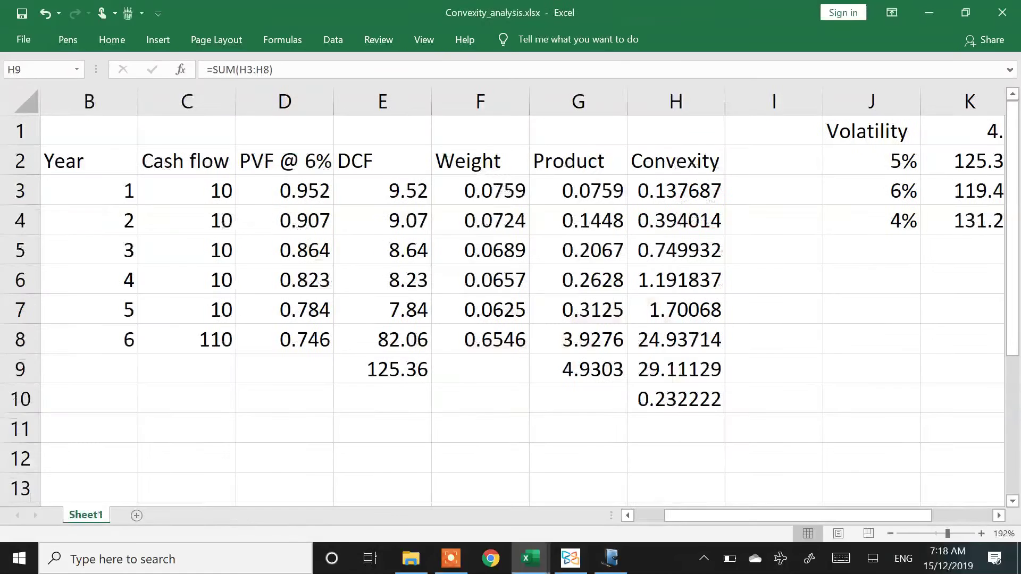
key("Right")
key("Right")
key("Right")
key("Right")
key("Left")
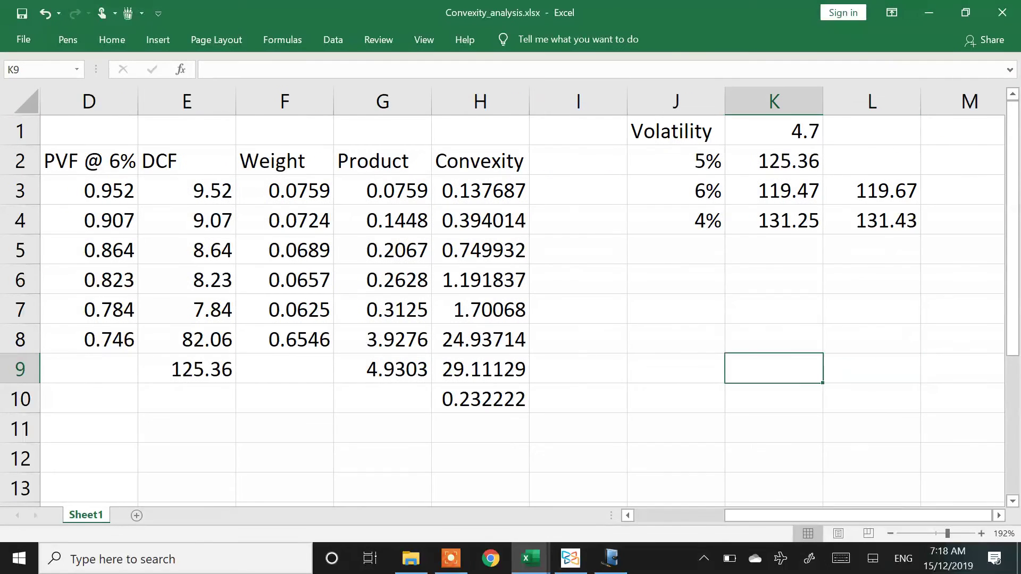
key("Up")
key("Up")
key("Up")
Switch to the Duration and Convexity Calculator workbook and check the yield change assumption
key("alt+Tab")
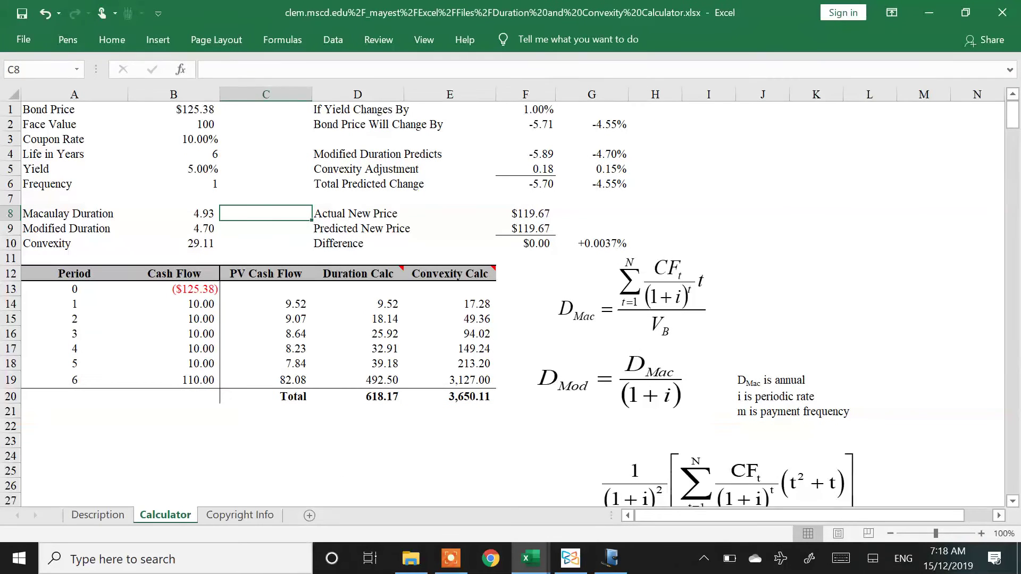
key("Right")
key("Up")
key("Up")
key("Up")
key("Up")
key("Up")
key("Up")
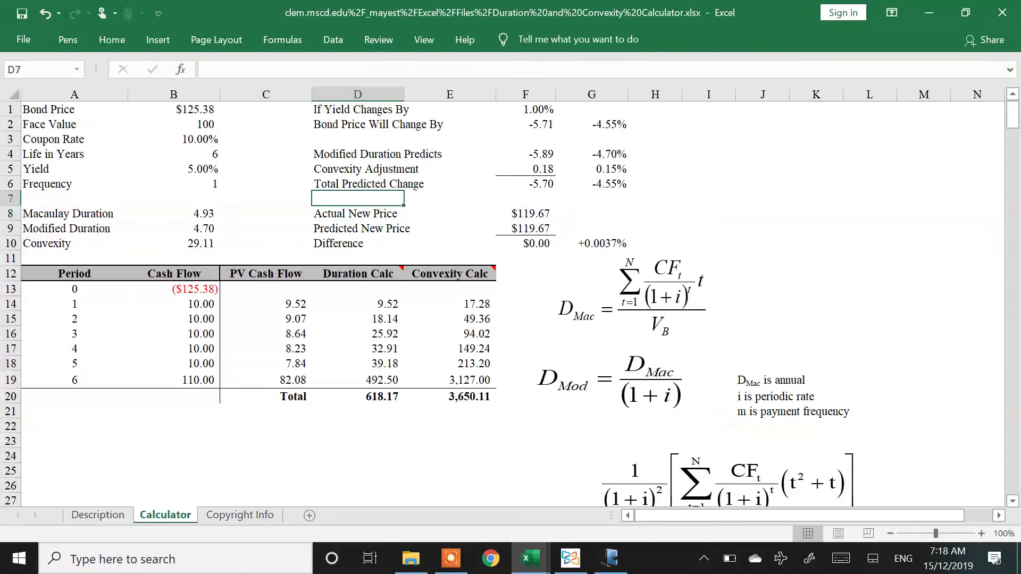
key("Right")
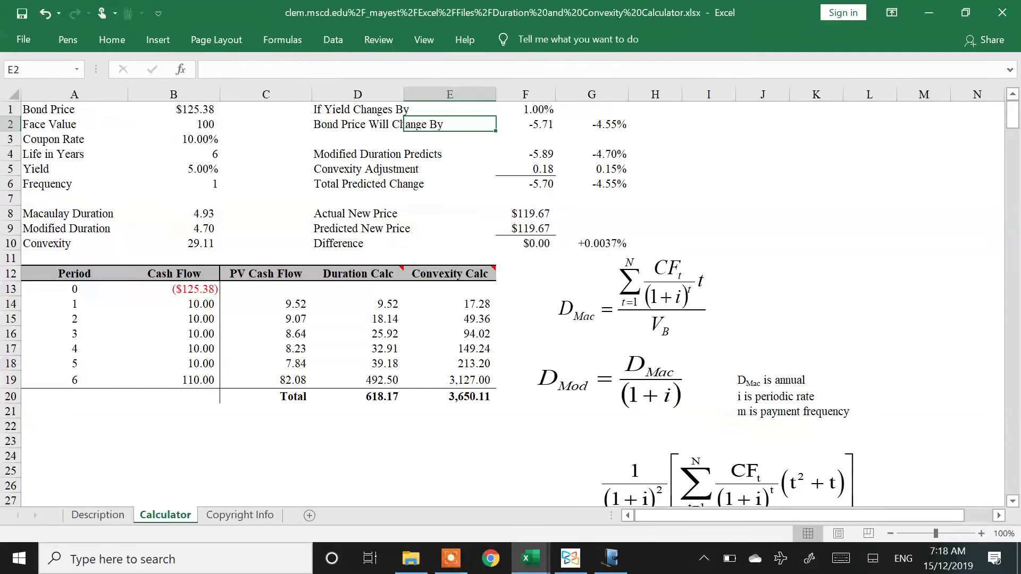
key("Right")
key("Up")
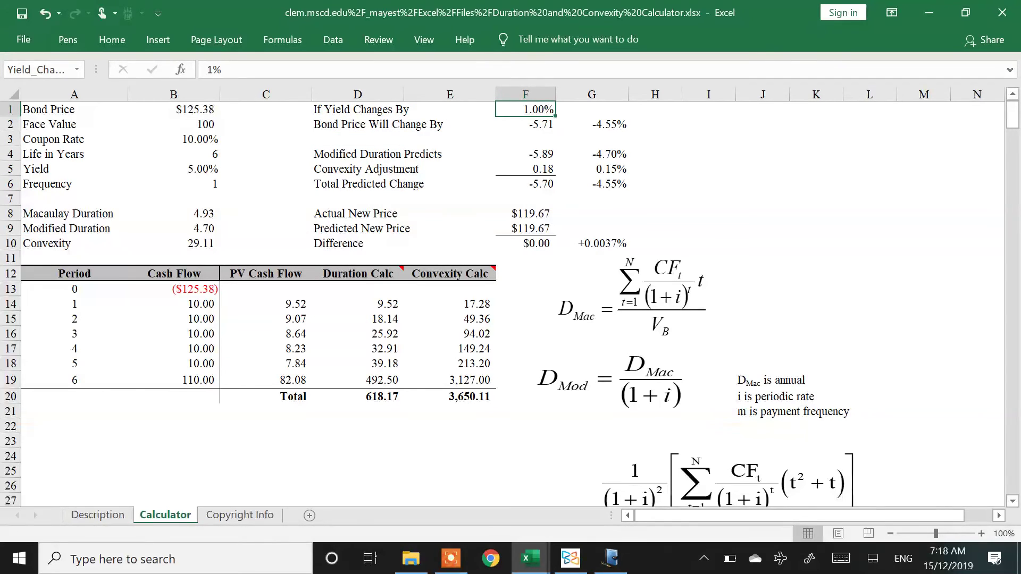
Examine the formulas for the bond's percentage price change and the modified duration prediction, trying to open the latter for editing
key("Down")
key("Right")
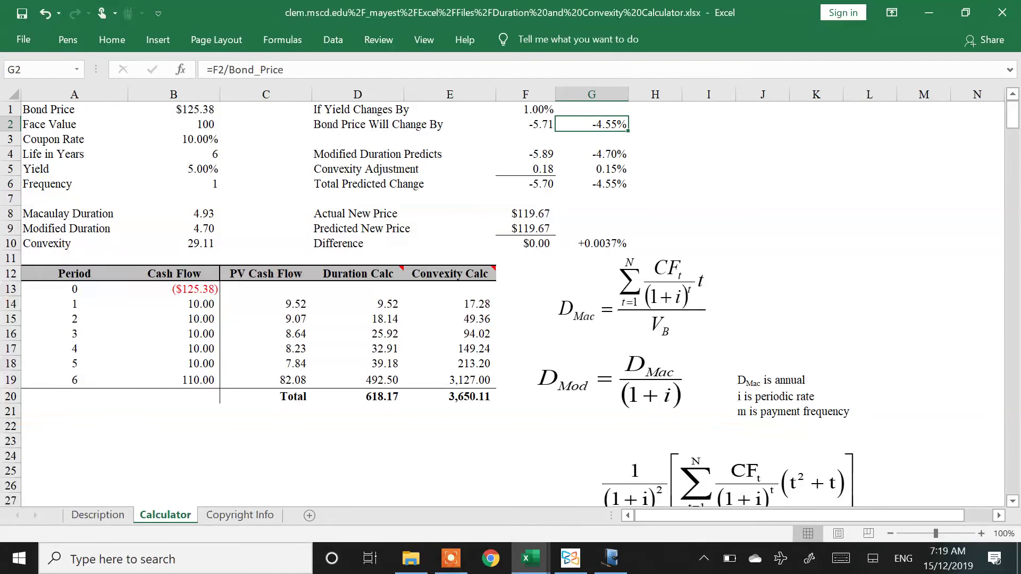
key("Left")
key("Down")
key("Down")
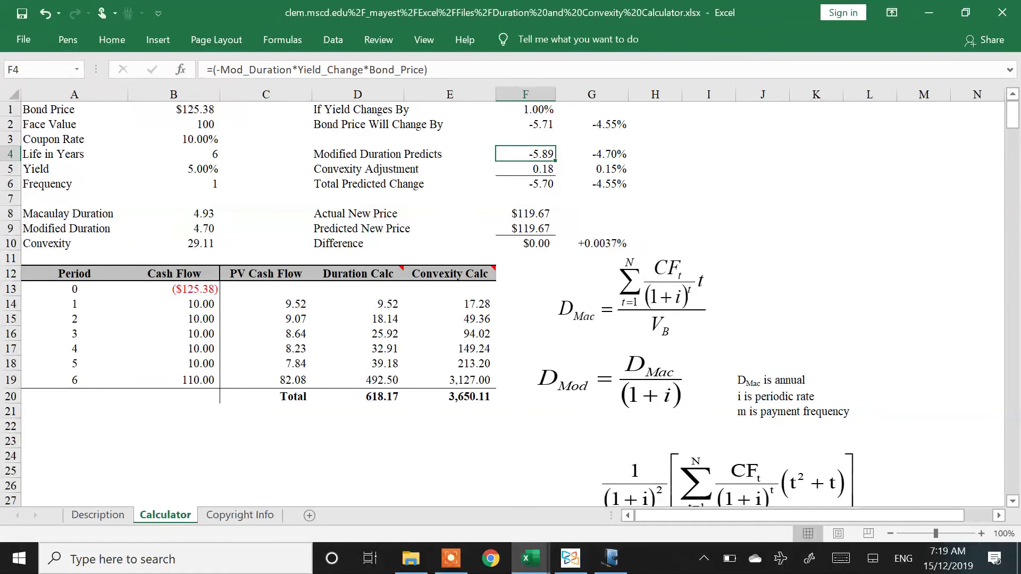
key("F2")
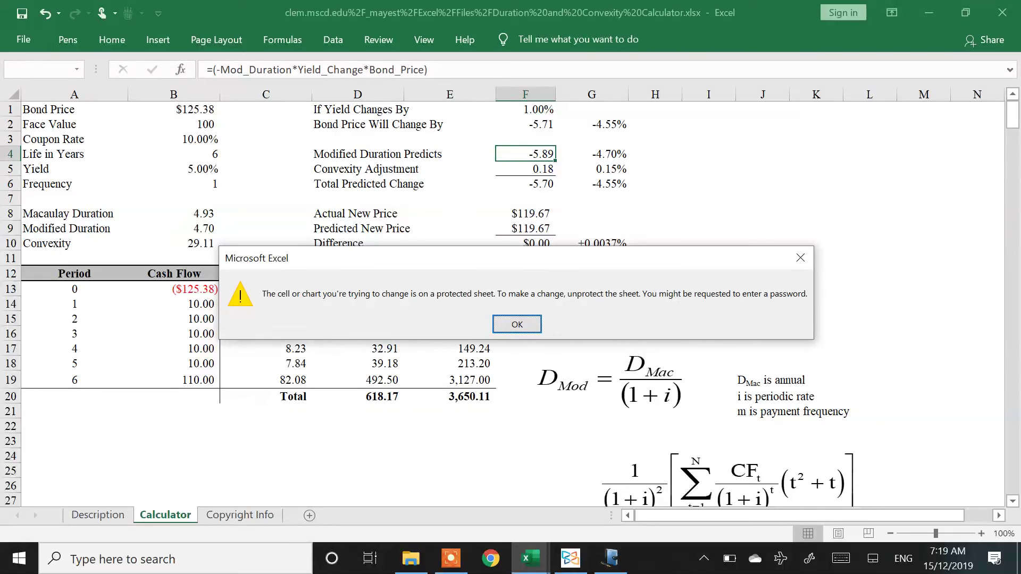
key("Return")
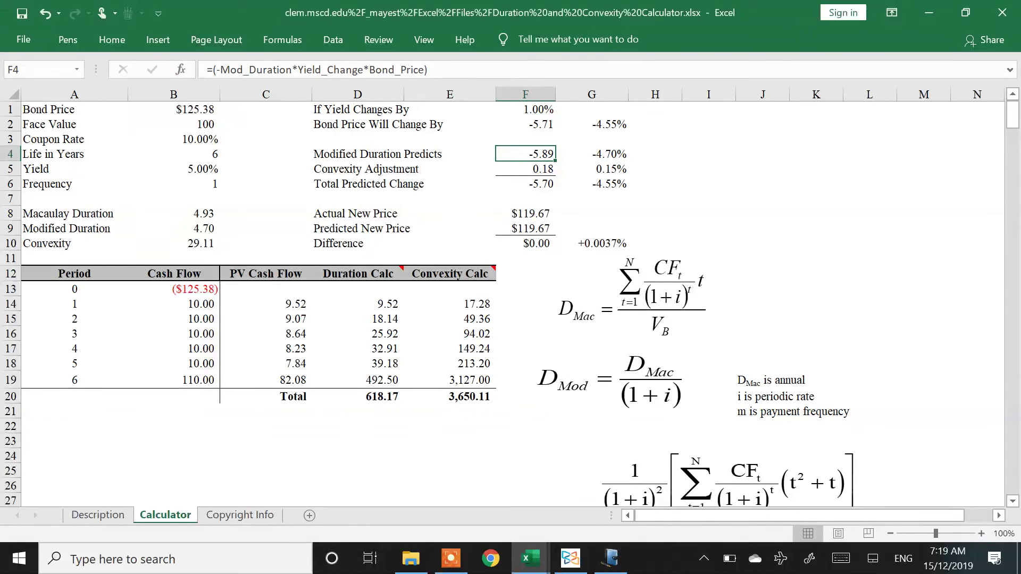
key("Right")
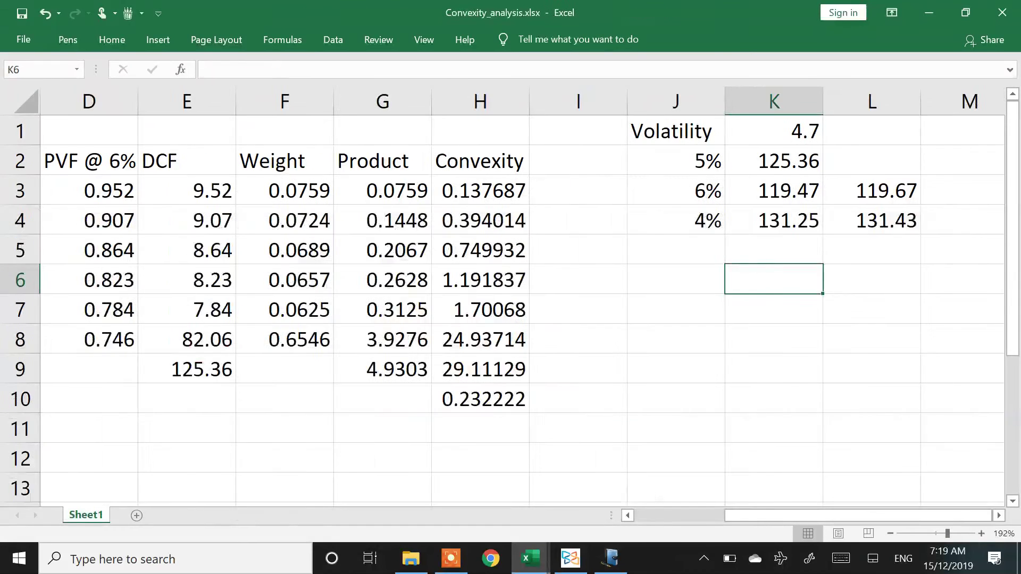
In cell M3 of the Convexity_analysis workbook, calculate the actual percentage price fall with =(K2-L3)/K2*100
key("Right")
key("Right")
key("Right")
key("Up")
key("Up")
key("Up")
key("Left")
type("=(")
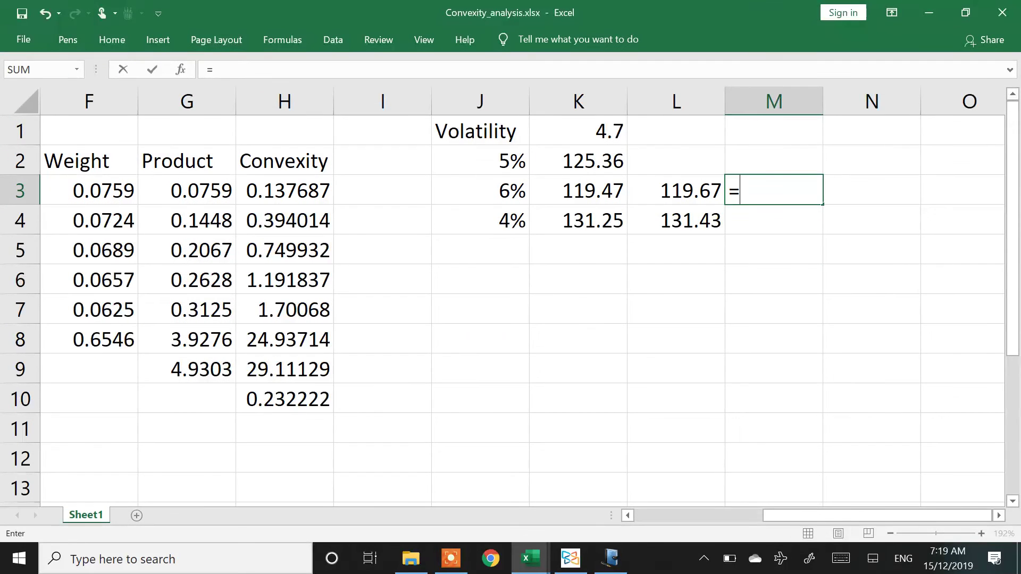
key("Up")
key("Left")
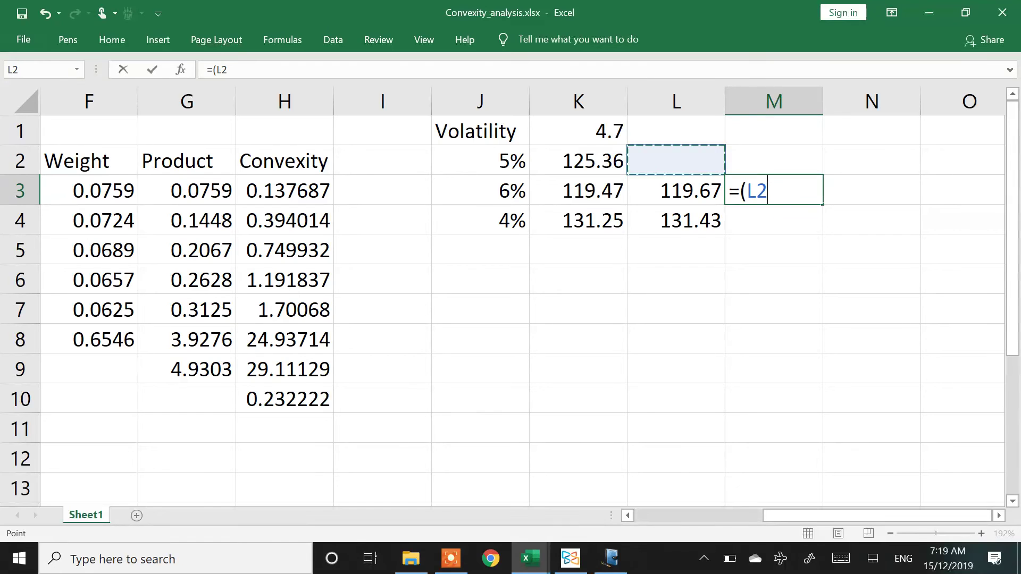
key("Left")
type("-")
key("Left")
type(")/")
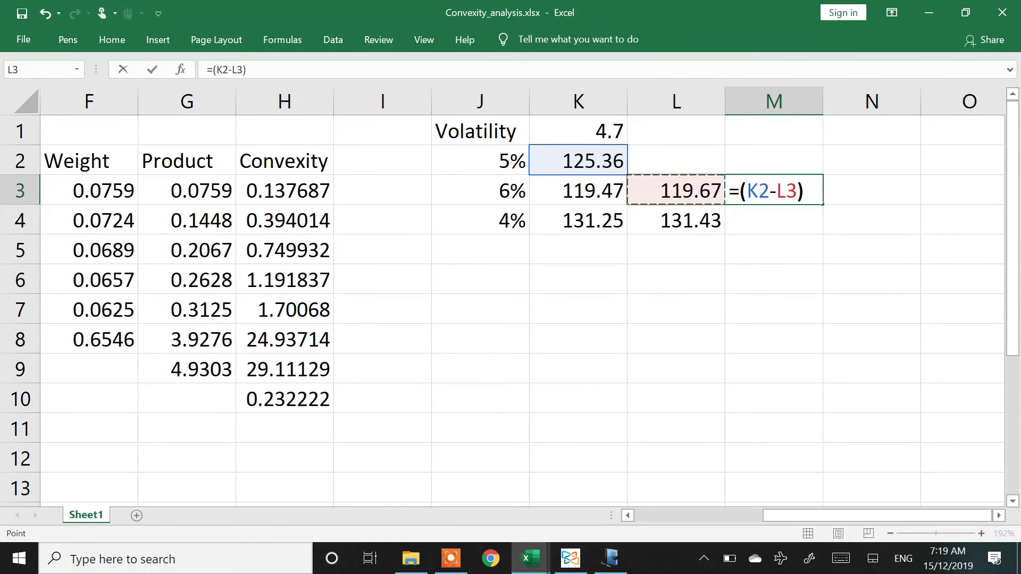
key("Up")
key("Left")
key("Left")
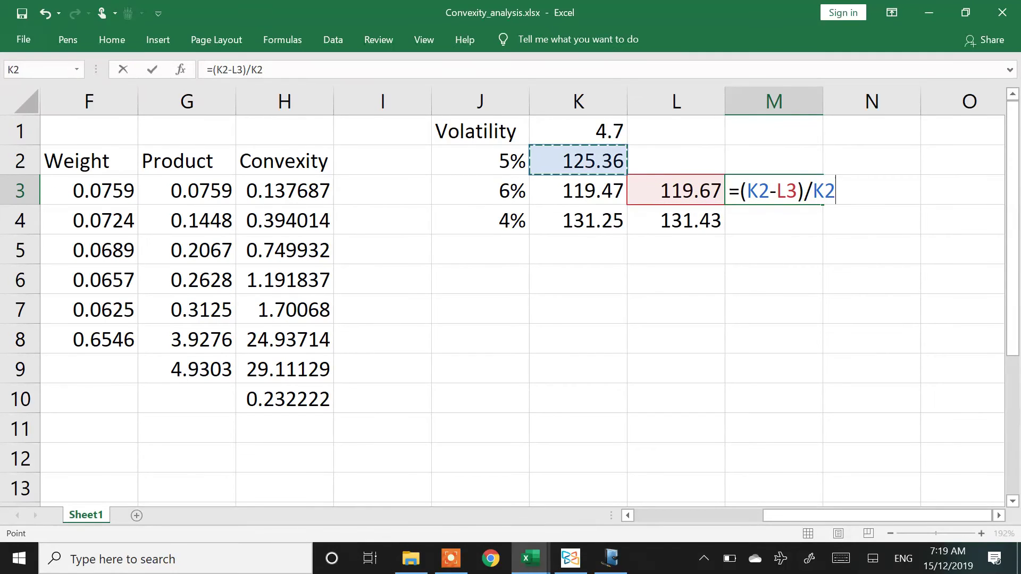
type("*100")
key("Return")
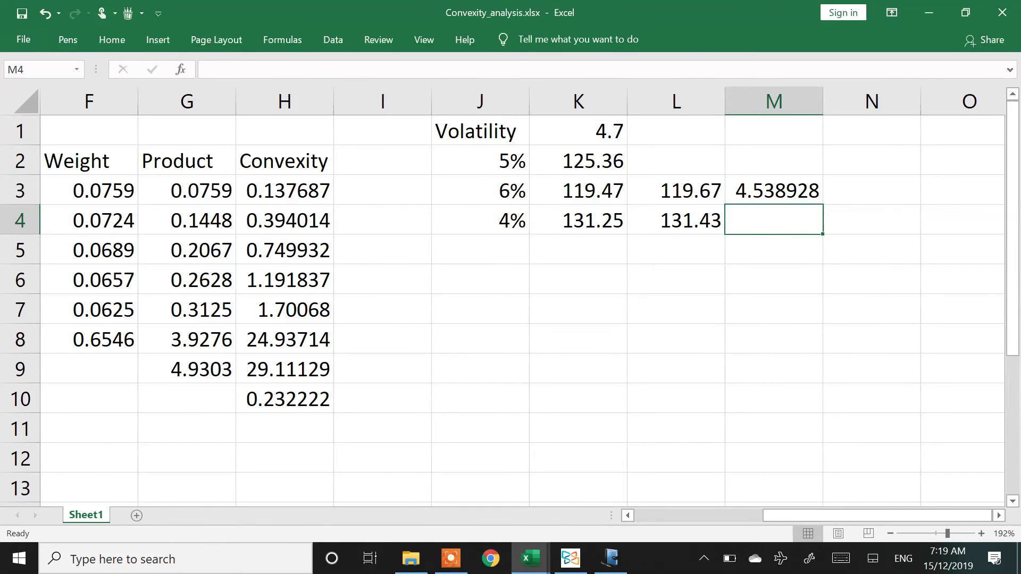
Enter the note "Duration fall will be 4.70%, actual fall is 4.53%" in cell K6
key("Up")
key("Up")
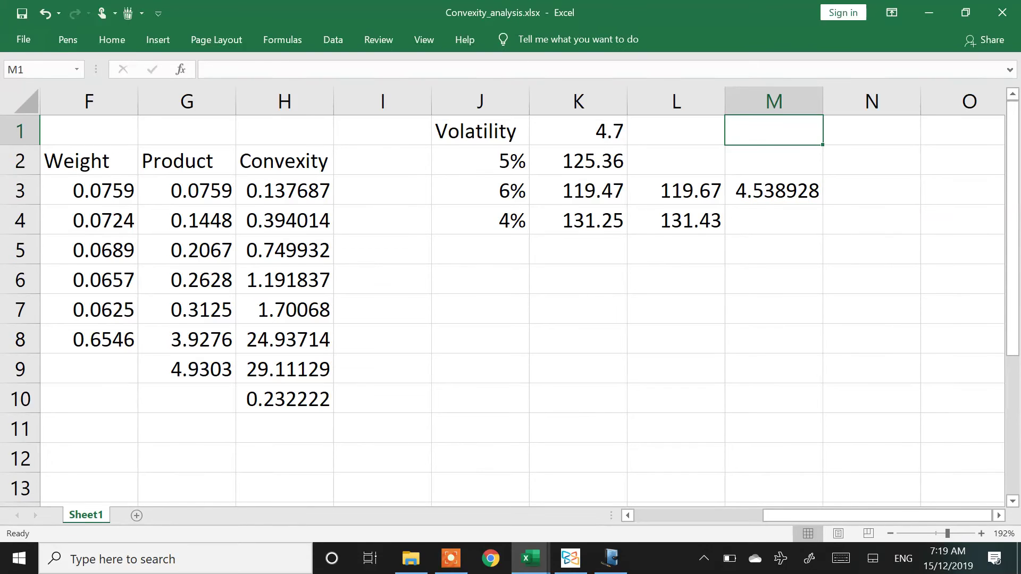
key("Down")
key("Down")
key("Down")
key("Left")
key("Left")
key("Down")
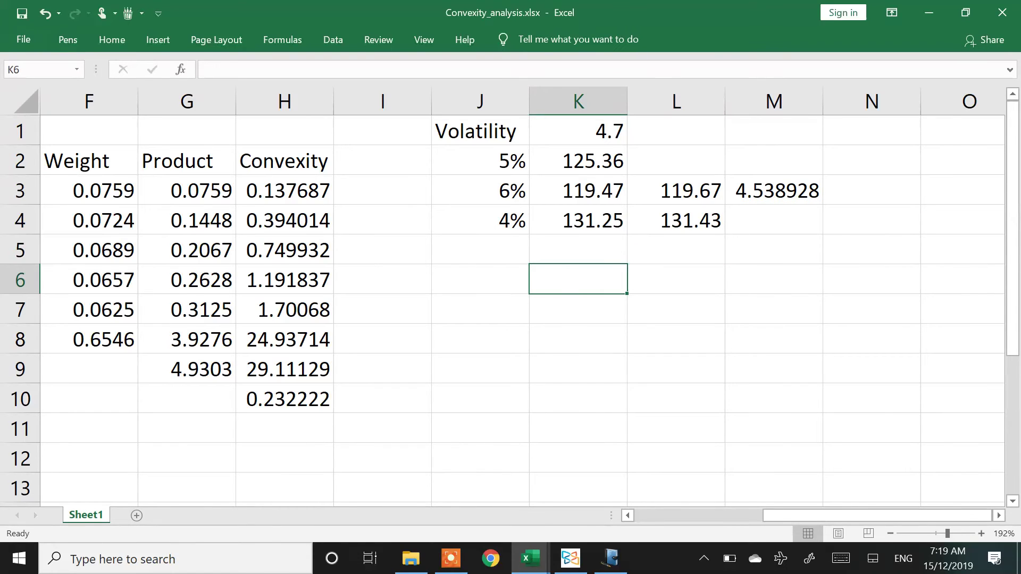
type("Duration fall will be 4.70%")
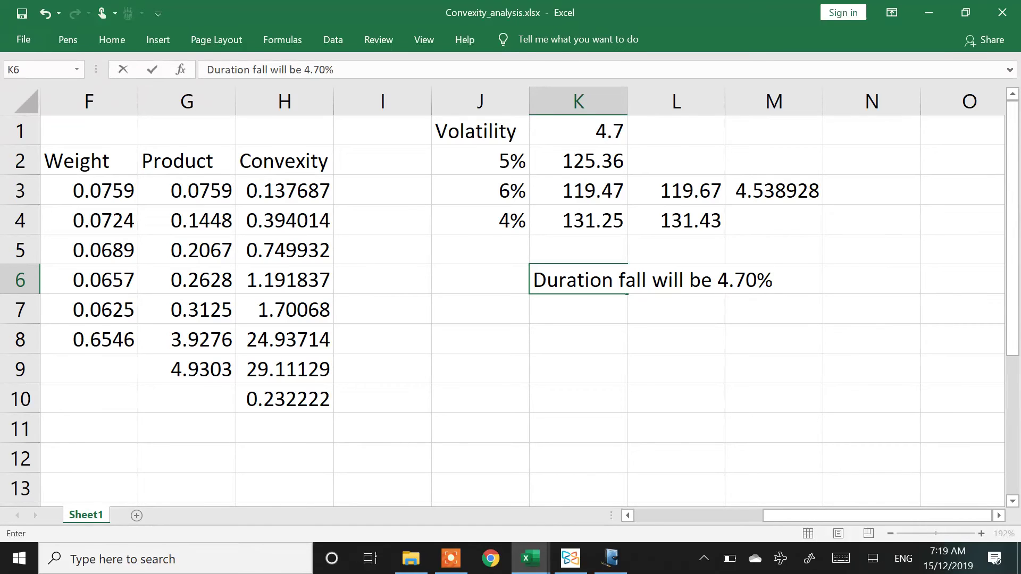
type(", actual fall is 4.53%")
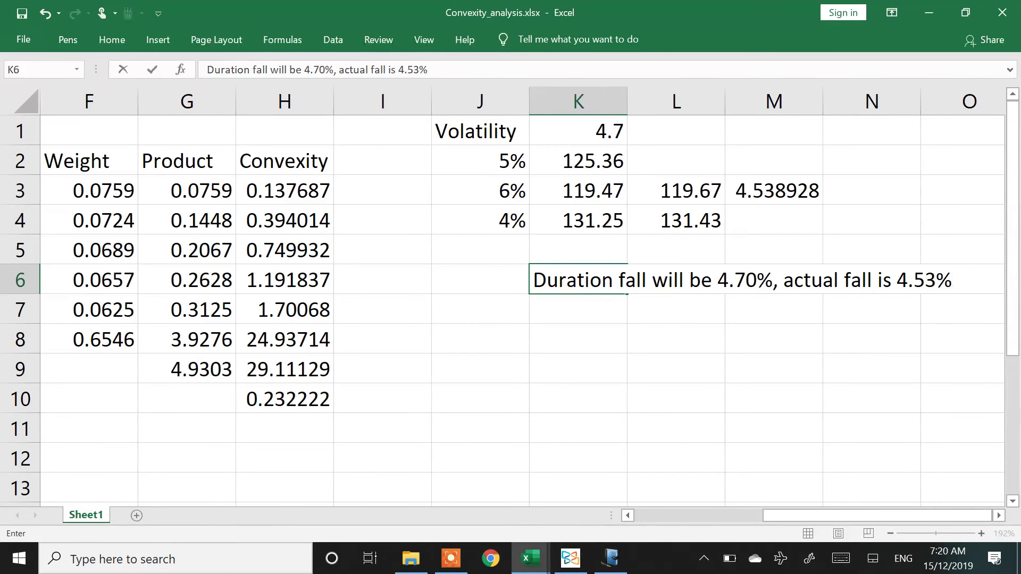
key("Return")
Label cell J6 "Interest rate go up" and autofit the width of column J
left_click(480, 279)
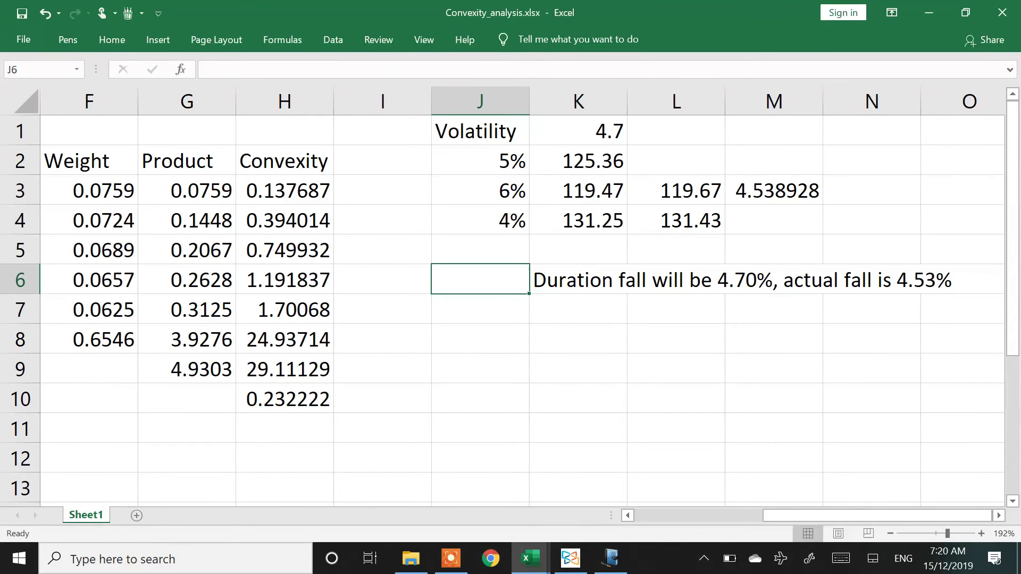
type("INterest rate g")
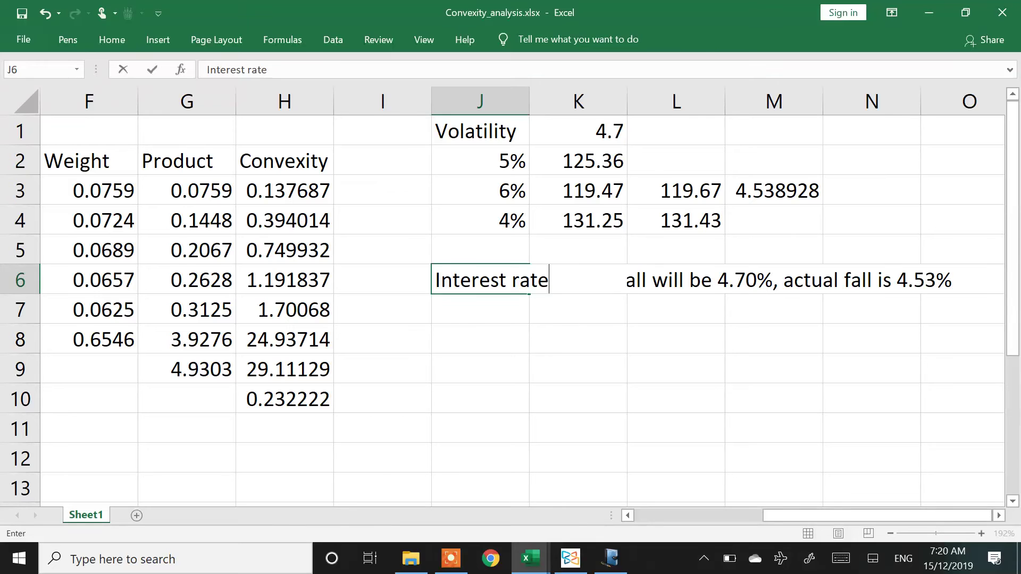
type("o up")
key("Return")
left_click(479, 279)
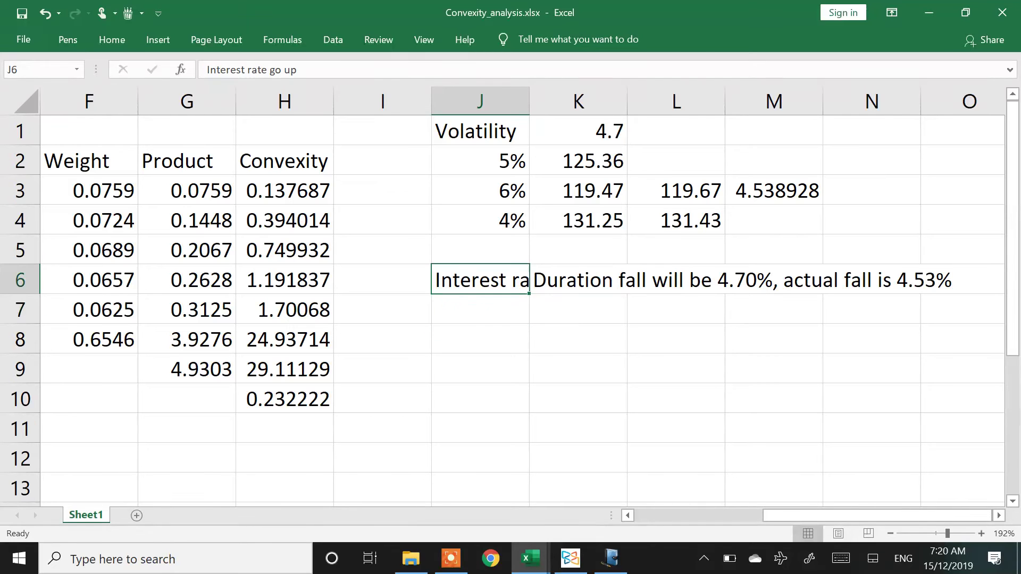
key("alt+h")
key("o")
key("i")
Label cell J7 "Interest rate come down" and widen column J to fit the text
left_click(523, 309)
type("Interest rate c")
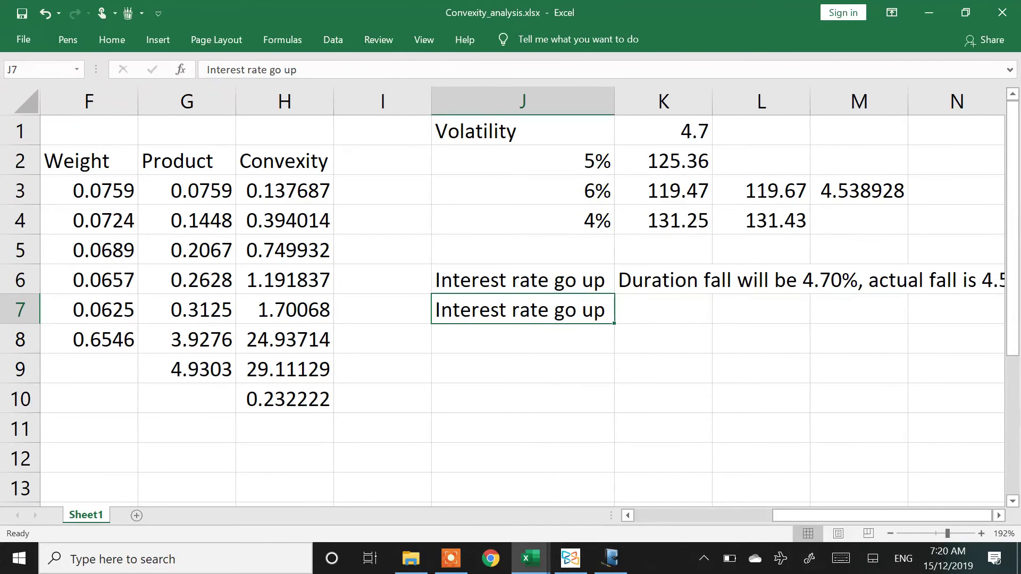
type("omw")
key("BackSpace")
type("e down")
key("ctrl+Return")
key("alt+o")
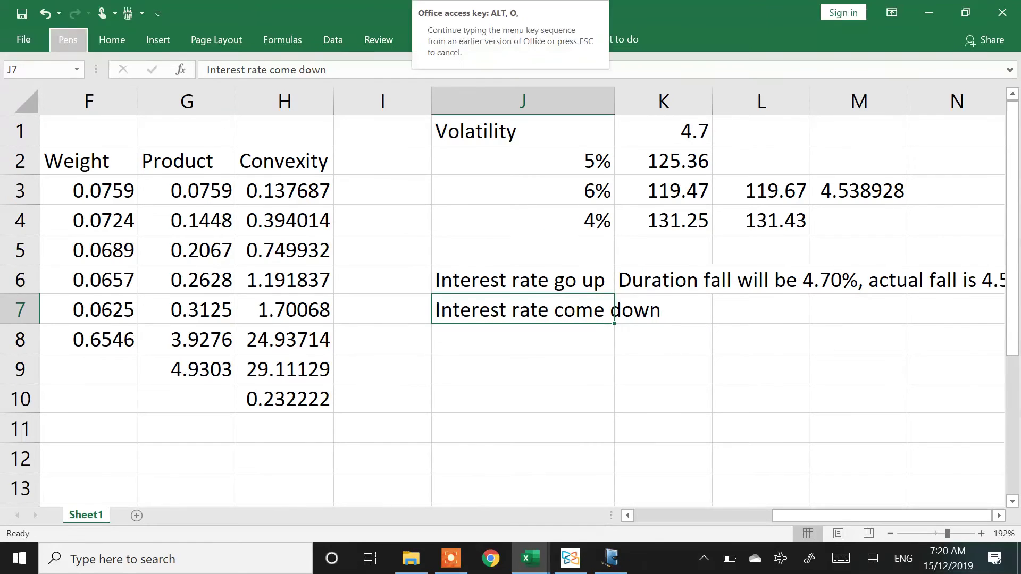
key("Escape")
Try filling the percentage change formula from M3 down into M4 and inspect its references
key("Right")
key("Right")
key("Right")
key("Right")
key("Right")
key("Right")
key("Left")
key("Left")
key("Up")
key("Up")
key("Up")
key("Left")
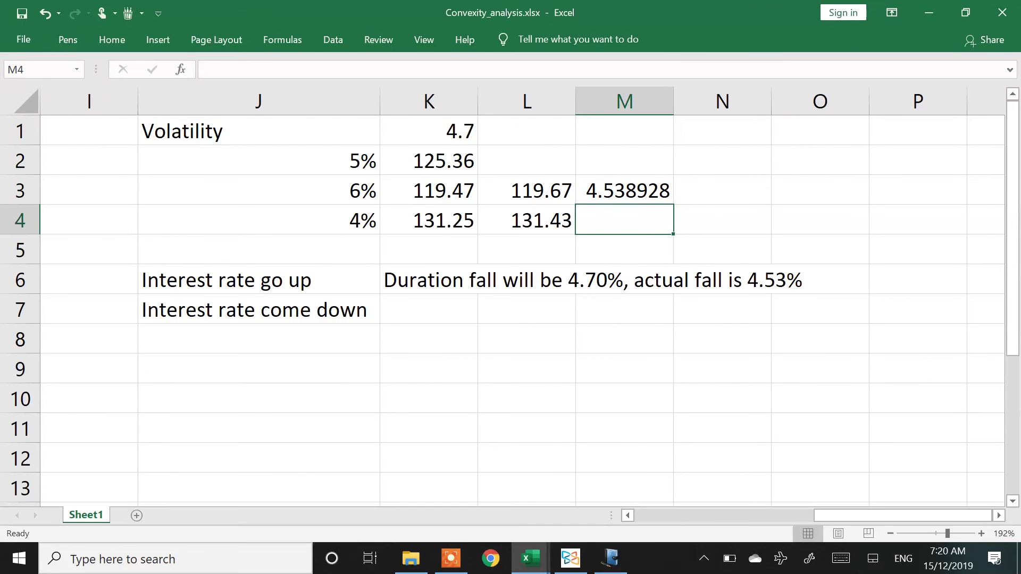
key("ctrl+d")
key("F2")
key("Left")
key("Left")
key("Left")
key("Left")
key("Left")
key("Left")
key("Left")
key("Left")
key("Left")
key("Left")
key("Left")
key("Escape")
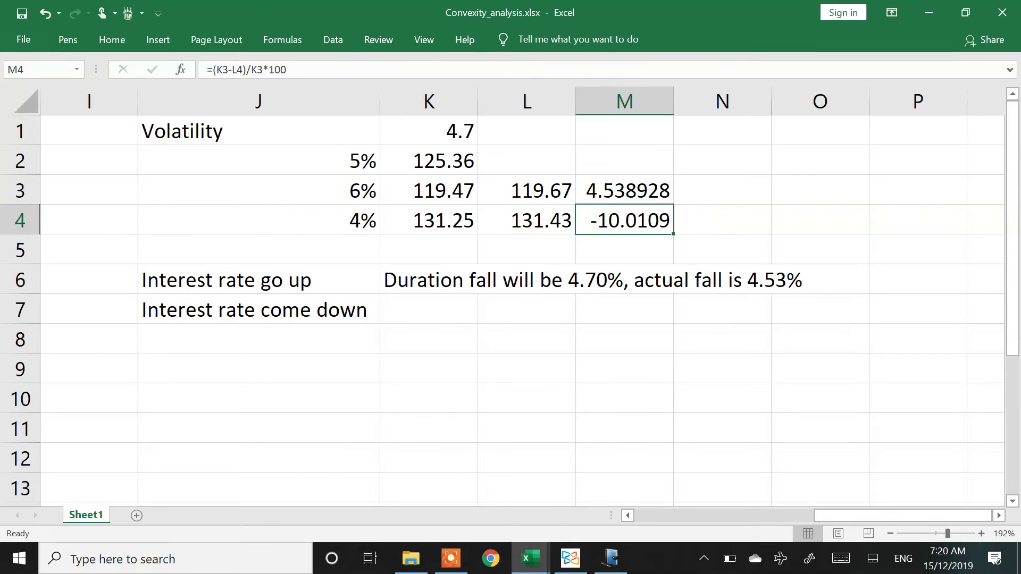
type("=")
key("Left")
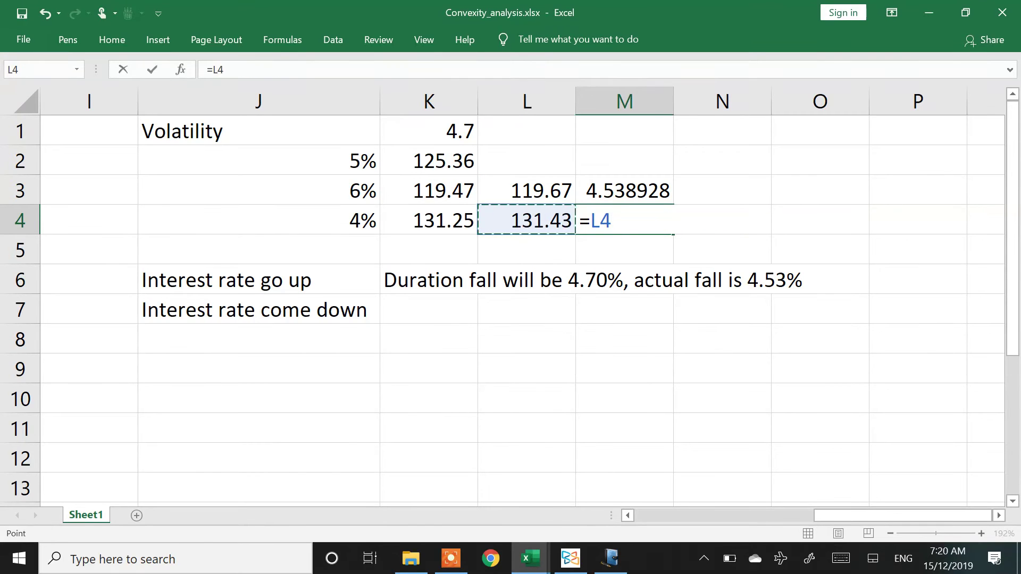
key("Escape")
Calculate the actual percentage price increase in cell M4 with =(L4-K2)/K2*100
type("=(")
key("Left")
type("-")
key("Up")
key("Up")
key("Left")
key("Left")
type(")/")
key("Up")
key("Up")
key("Left")
key("Left")
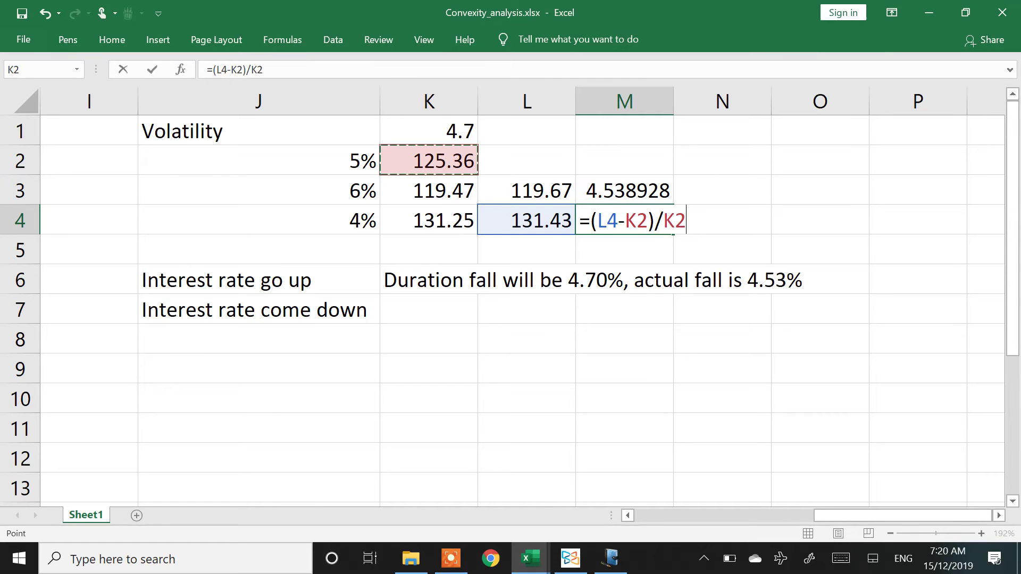
type("*100")
key("Return")
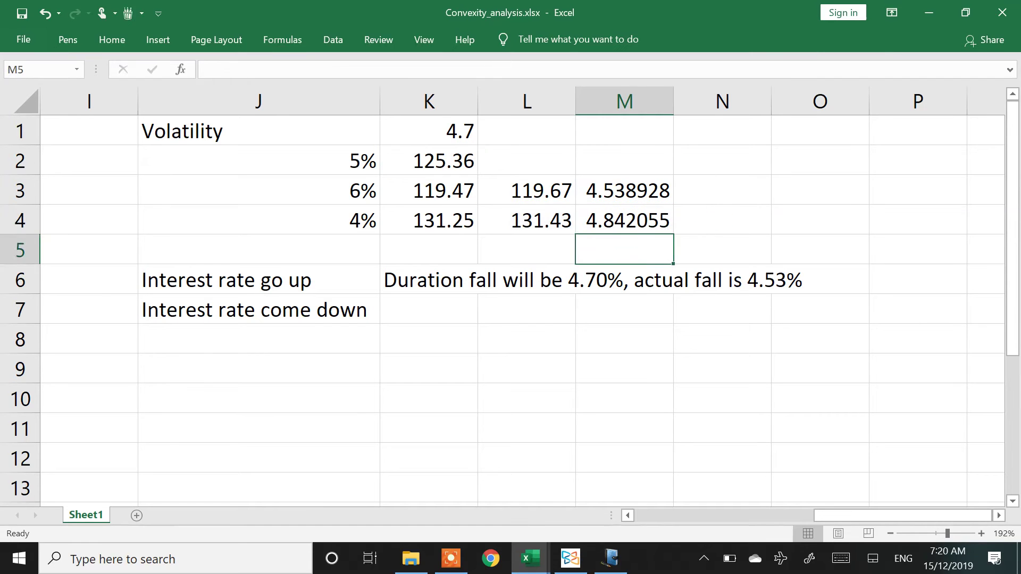
Copy the K6 note down into K7 and change its first part to "Duration increase will be 4.70%"
key("Down")
key("Down")
key("Left")
key("Left")
key("ctrl+d")
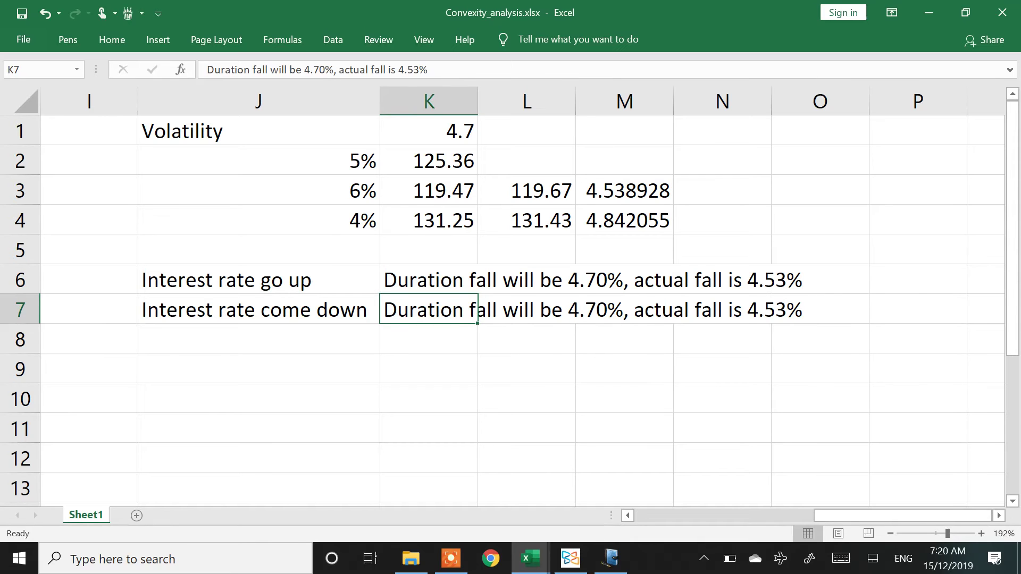
key("F2")
key("Left")
key("Left")
key("Left")
key("Left")
key("Left")
key("Left")
key("Left")
key("Left")
key("Left")
key("Left")
key("Left")
key("Left")
key("Left")
key("Left")
key("Left")
key("Left")
key("Left")
key("Left")
key("Left")
key("Left")
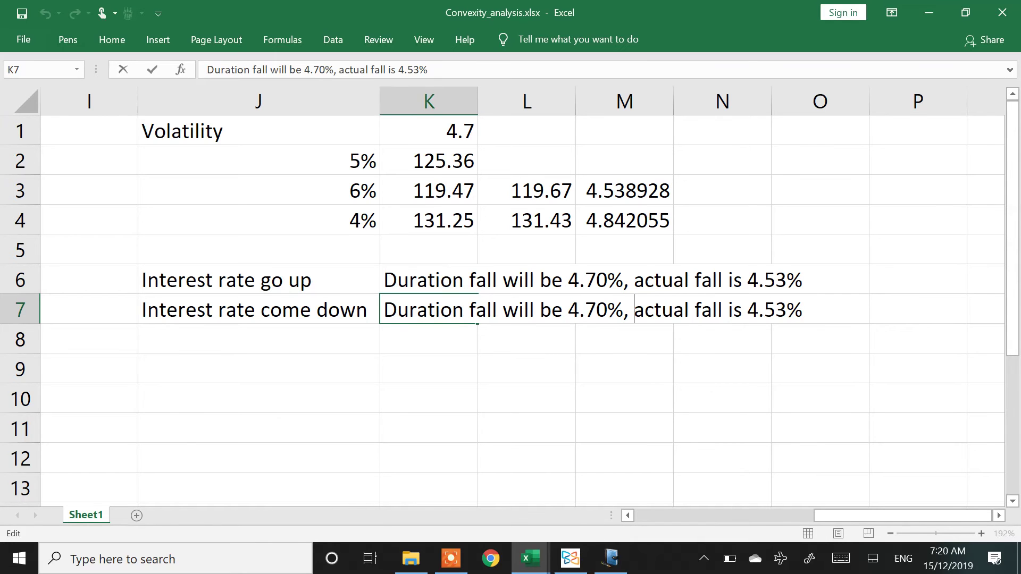
key("Left")
key("shift+Left")
key("shift+Left")
key("shift+Left")
key("shift+Left")
type("increase")
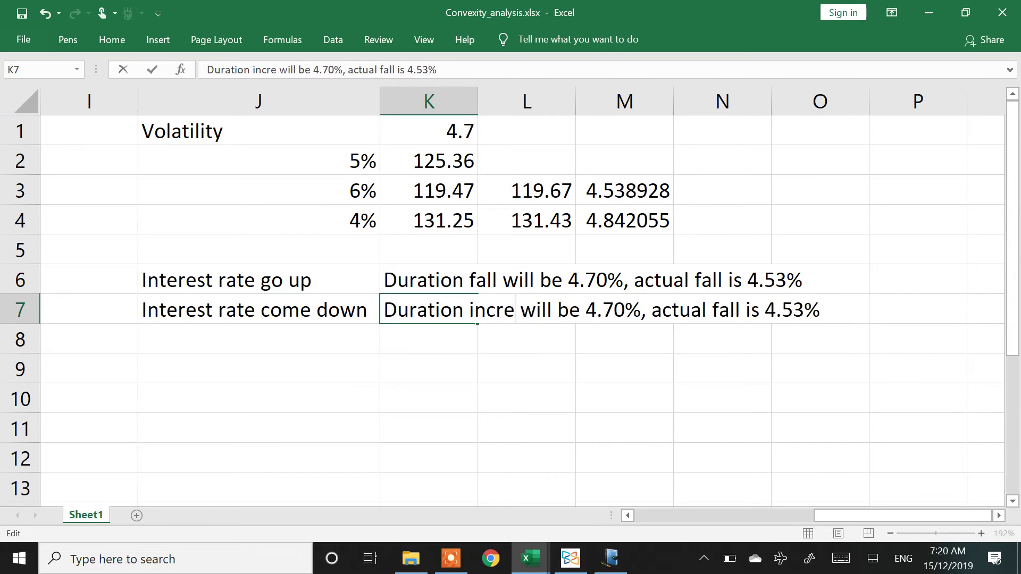
Replace the ending of the K7 note so it reads "actual increase is 4.84%"
key("ctrl+Right")
key("ctrl+Right")
key("ctrl+Right")
key("ctrl+Right")
key("ctrl+Right")
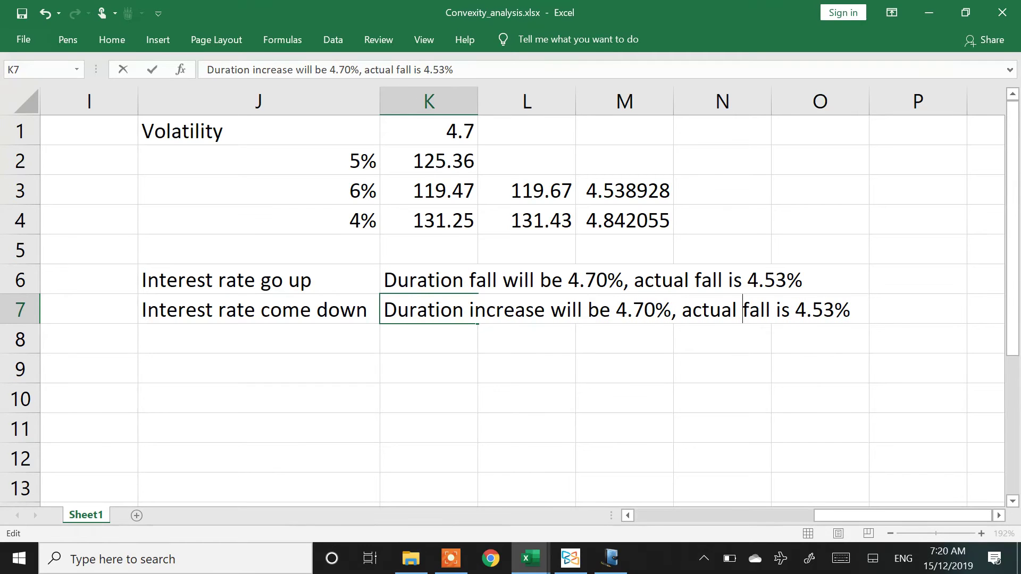
key("ctrl+shift+Right")
key("ctrl+shift+Right")
key("ctrl+shift+Right")
type("increas")
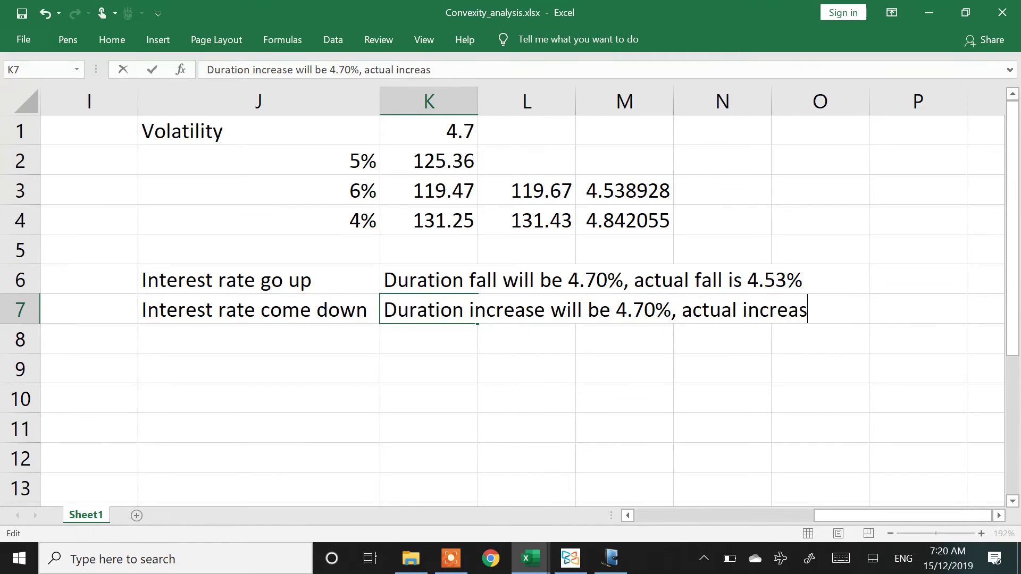
type("e is 4.84%")
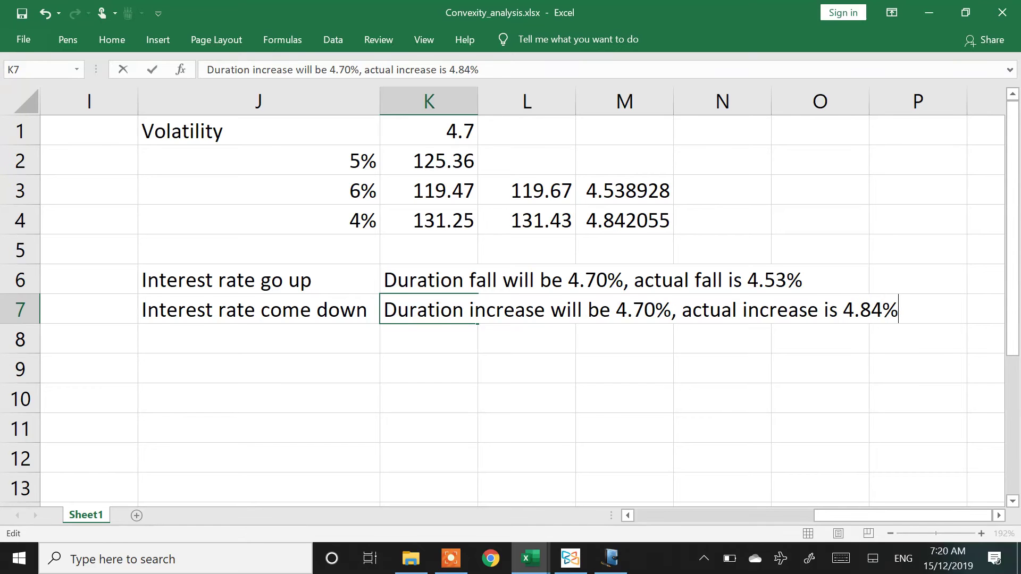
key("Return")
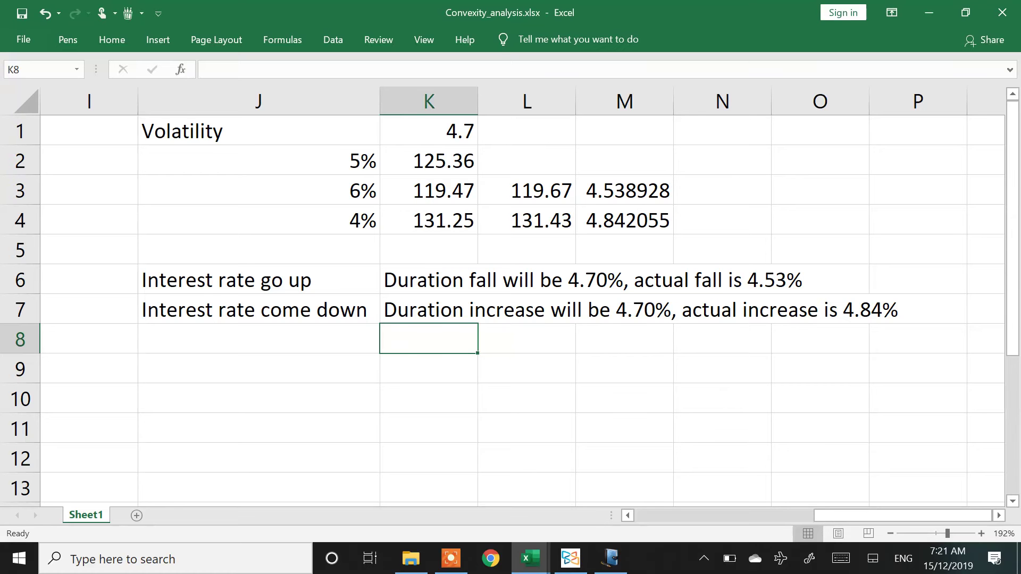
Switch to the Duration and Convexity Calculator workbook and inspect the convexity adjustment formula in F5
key("alt+Tab")
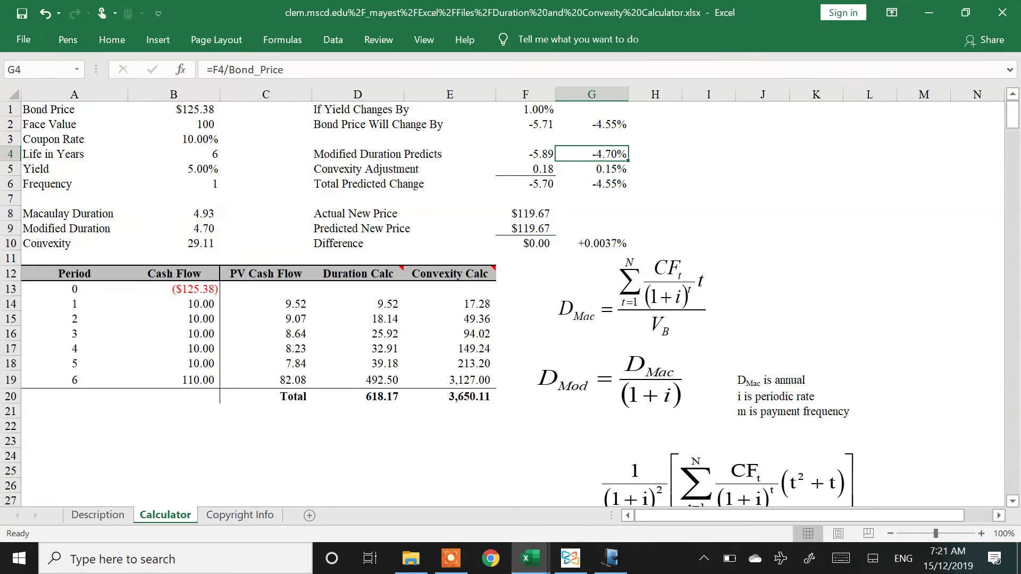
key("Down")
left_click(526, 168)
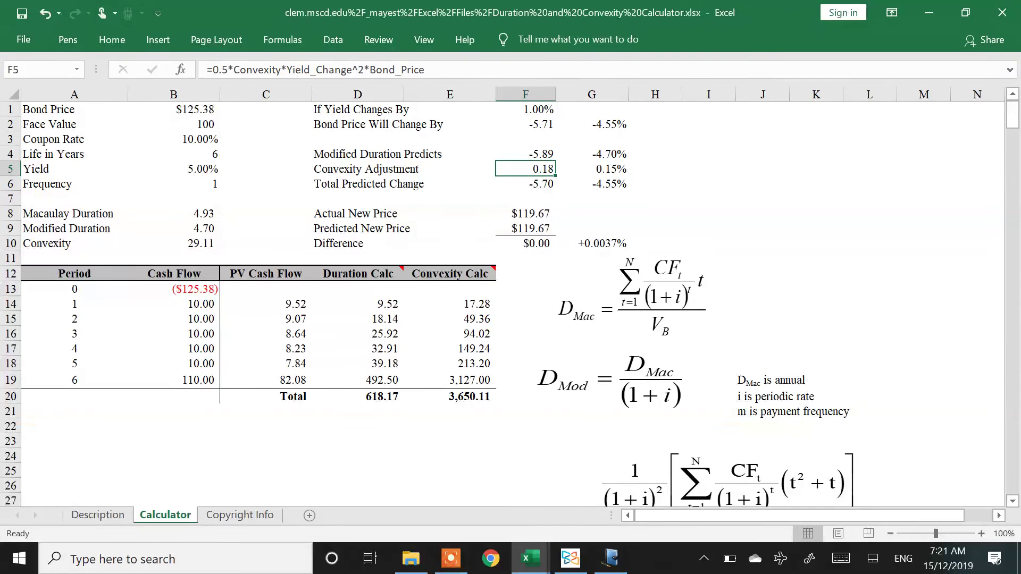
Switch to the Windows Journal note and handwrite "= 0.5 × Convexity" on the blank page
key("alt+Tab")
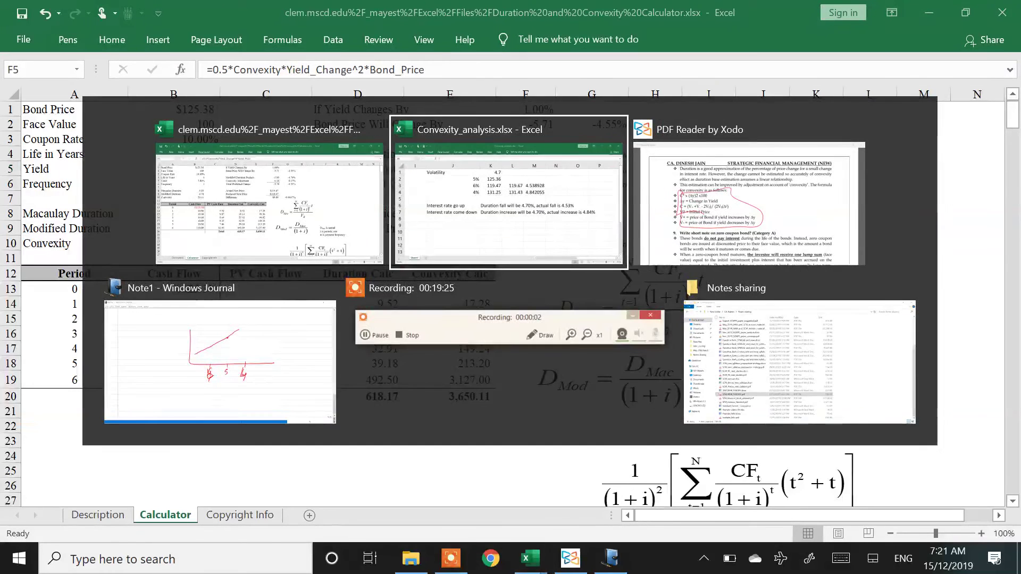
key("alt+Tab")
key("alt+Tab")
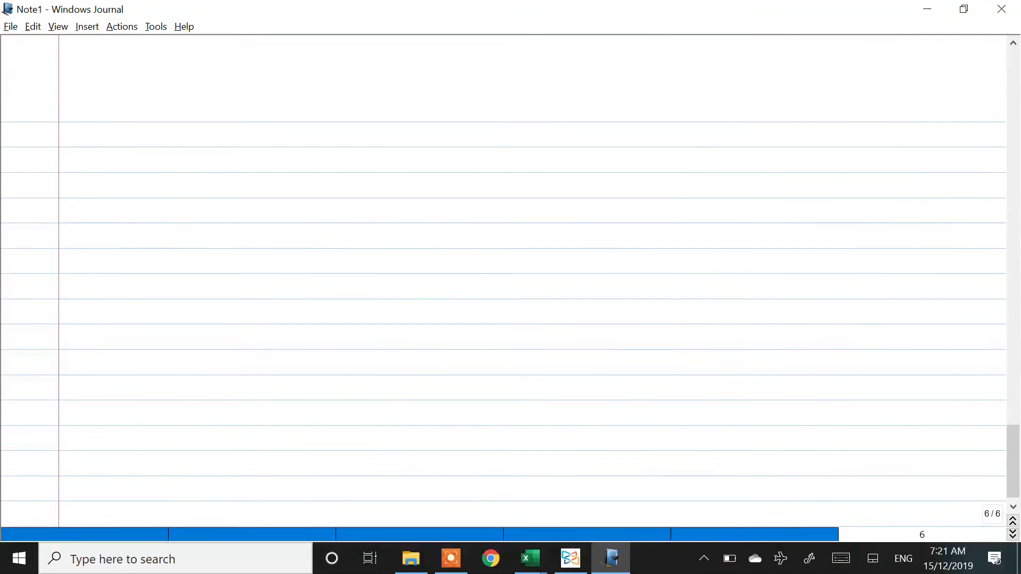
left_click_drag(260, 172, 264, 180)
mouse_move(291, 156)
left_mouse_down()
mouse_move(282, 159)
mouse_move(299, 158)
mouse_move(317, 185)
mouse_move(332, 150)
left_mouse_up()
left_click(306, 169)
left_click_drag(347, 152, 360, 184)
left_click_drag(356, 162, 343, 185)
mouse_move(384, 142)
left_mouse_down()
mouse_move(400, 160)
mouse_move(444, 143)
mouse_move(465, 159)
mouse_move(491, 128)
mouse_move(476, 182)
left_mouse_up()
Check the calculator's adjustment formula and extend the handwritten line in the note with "× (Yield Change)²"
key("alt+Tab")
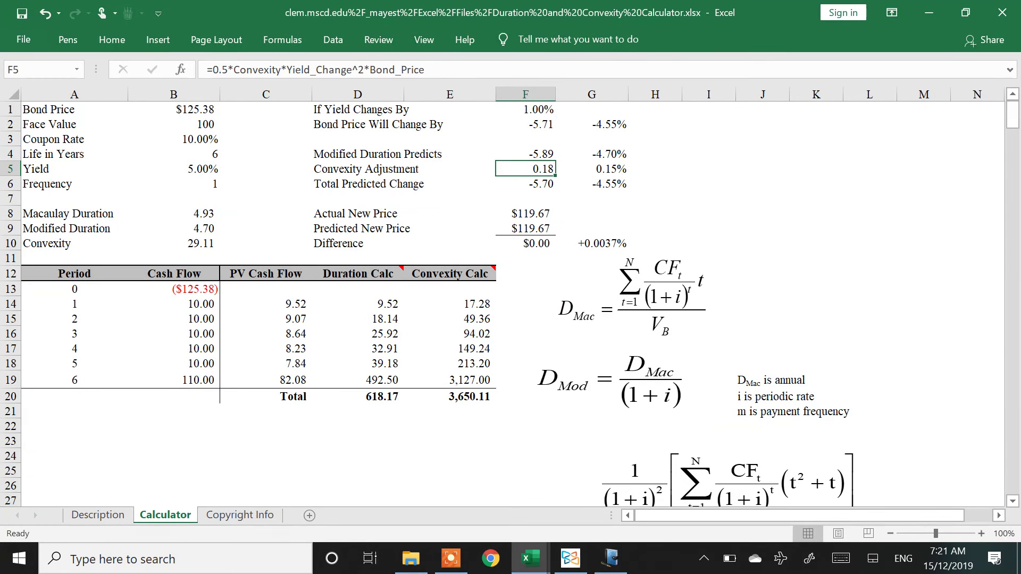
key("alt+Tab")
mouse_move(514, 143)
left_mouse_down()
mouse_move(553, 181)
mouse_move(600, 144)
mouse_move(611, 172)
left_mouse_up()
mouse_move(554, 119)
left_mouse_down()
mouse_move(539, 148)
mouse_move(544, 188)
left_mouse_up()
mouse_move(630, 133)
left_mouse_down()
mouse_move(657, 157)
mouse_move(683, 160)
mouse_move(705, 140)
mouse_move(692, 172)
left_mouse_up()
left_click_drag(721, 128, 706, 173)
mouse_move(731, 98)
left_mouse_down()
mouse_move(730, 113)
mouse_move(748, 131)
left_mouse_up()
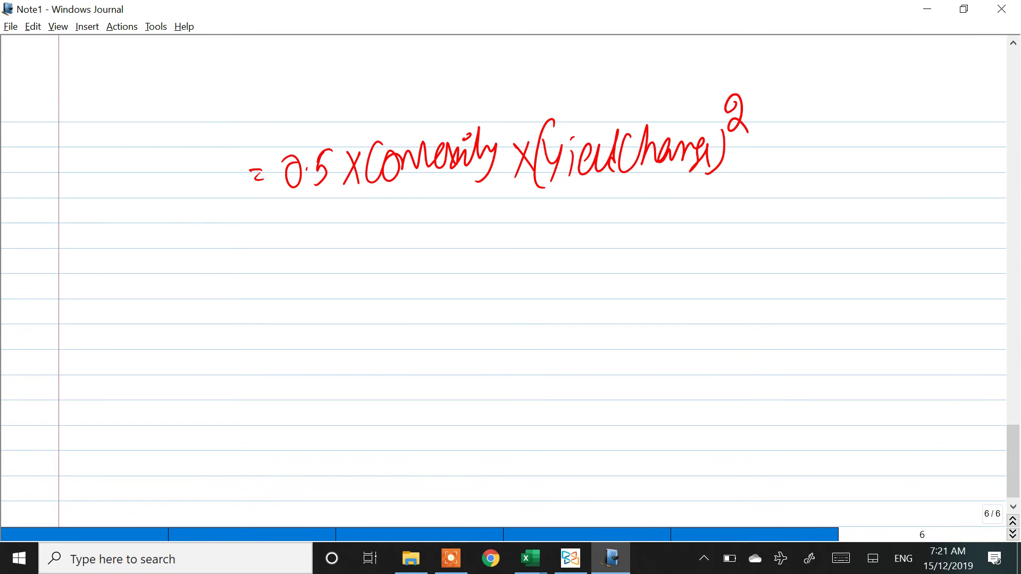
Check the calculator's formula again and finish the handwritten line in the note with "× Bond Price"
key("alt+Tab")
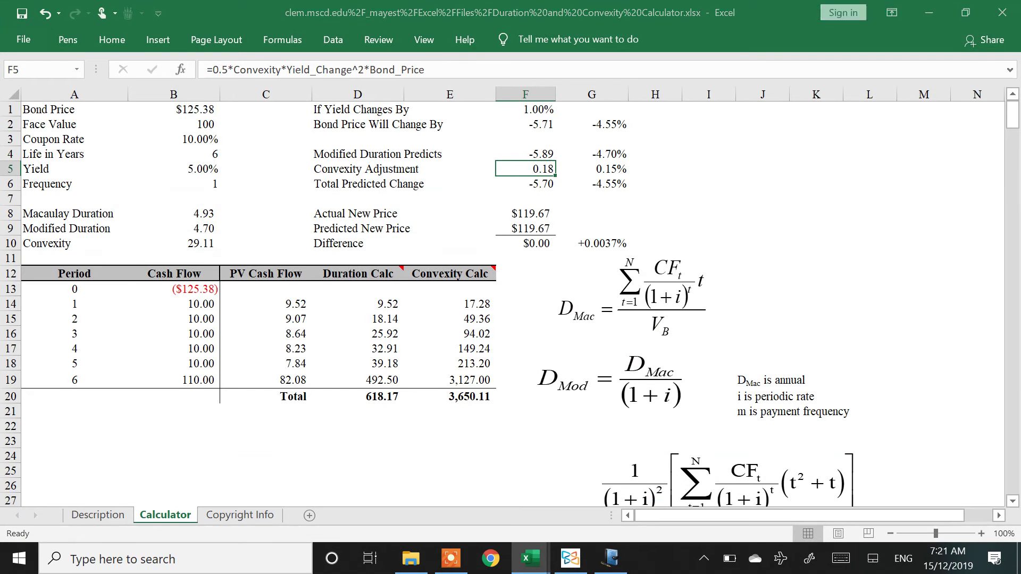
key("alt+Tab")
left_click_drag(753, 143, 765, 176)
mouse_move(766, 143)
left_mouse_down()
mouse_move(753, 174)
mouse_move(781, 170)
left_mouse_up()
left_click_drag(781, 131, 788, 169)
mouse_move(798, 149)
left_mouse_down()
mouse_move(840, 128)
mouse_move(860, 168)
mouse_move(889, 150)
left_mouse_up()
mouse_move(885, 155)
left_mouse_down()
mouse_move(898, 118)
mouse_move(899, 164)
left_mouse_up()
left_click_drag(927, 132, 936, 165)
Handwrite the start of the substitution line, "= 0.5 × 29.11 ×", below the formula
mouse_move(291, 221)
left_mouse_down()
mouse_move(326, 239)
mouse_move(321, 248)
left_mouse_up()
left_click_drag(319, 216, 335, 212)
mouse_move(308, 234)
left_mouse_down()
mouse_move(358, 232)
mouse_move(364, 242)
left_mouse_up()
left_click_drag(364, 218, 347, 244)
mouse_move(399, 210)
left_mouse_down()
mouse_move(391, 249)
mouse_move(423, 247)
mouse_move(438, 228)
mouse_move(440, 243)
left_mouse_up()
left_click(447, 209)
left_click_drag(458, 210, 452, 241)
left_click_drag(501, 214, 511, 227)
left_click_drag(519, 213, 511, 242)
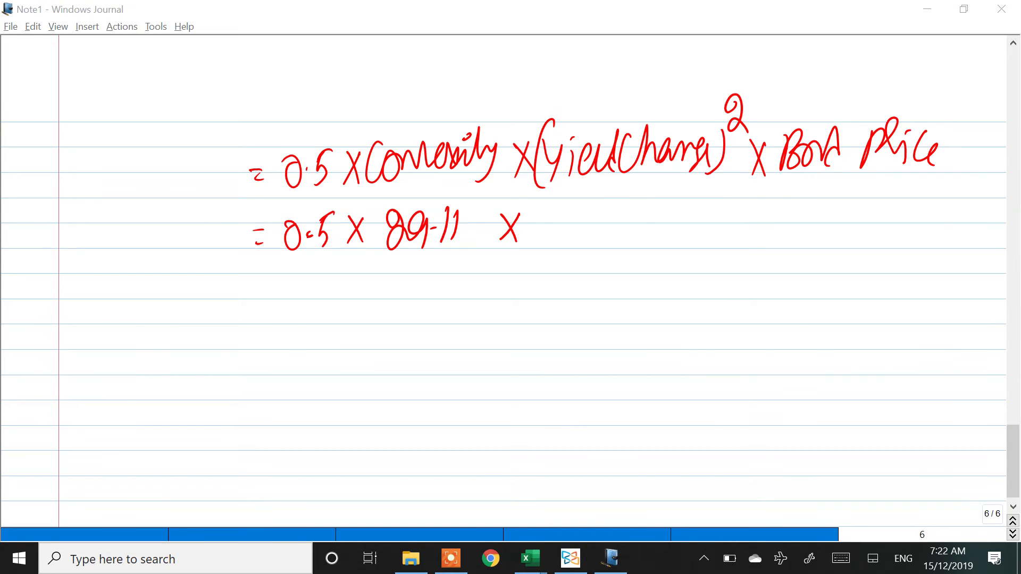
Look up the calculator inputs, complete the substitution line with "1% × 125.38" and start a result line with an equals sign
key("alt+Tab")
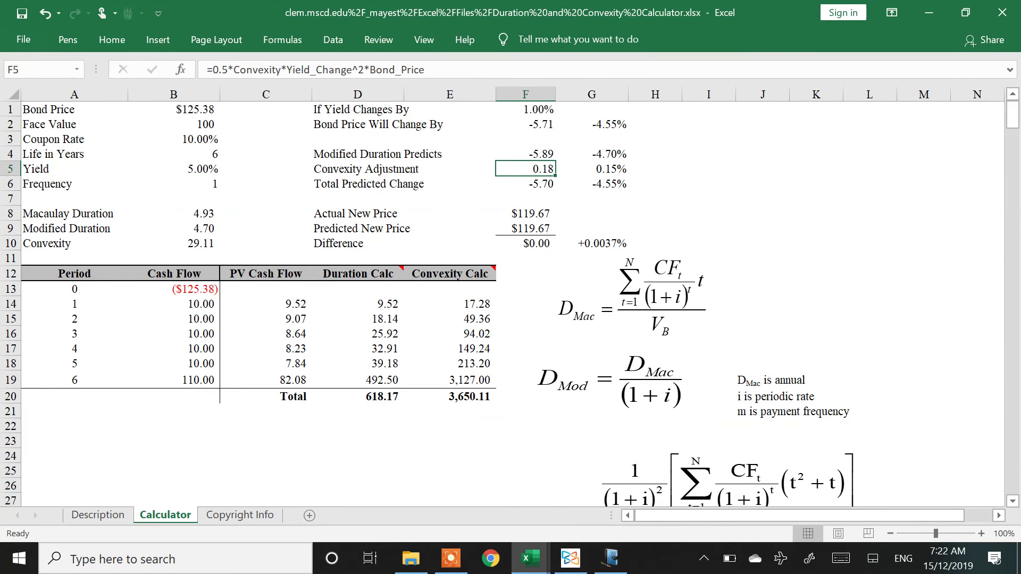
key("alt+Tab")
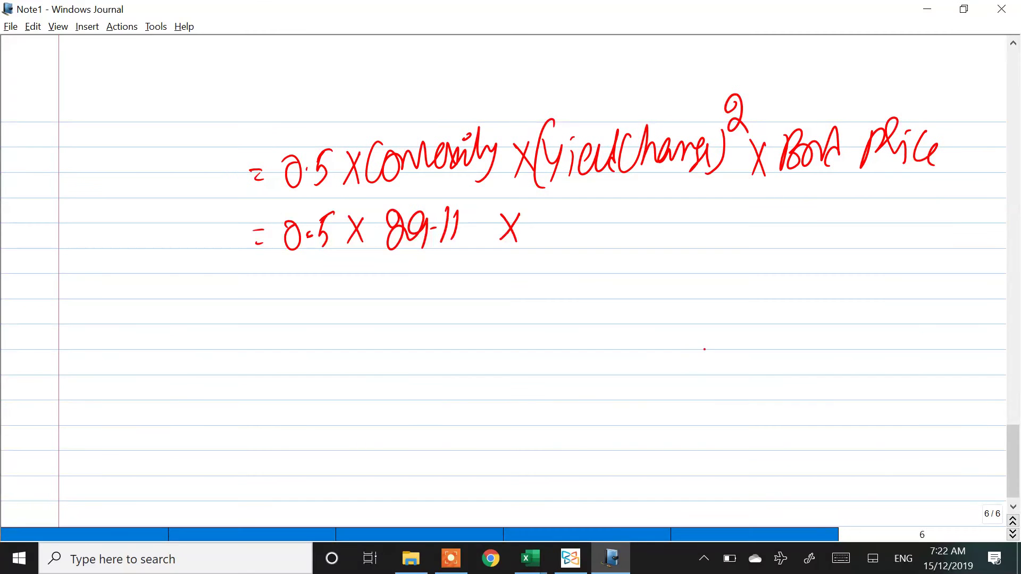
left_click_drag(559, 208, 557, 245)
mouse_move(596, 201)
left_mouse_down()
mouse_move(575, 240)
mouse_move(579, 222)
left_mouse_up()
mouse_move(593, 221)
left_mouse_down()
mouse_move(621, 237)
mouse_move(606, 241)
left_mouse_up()
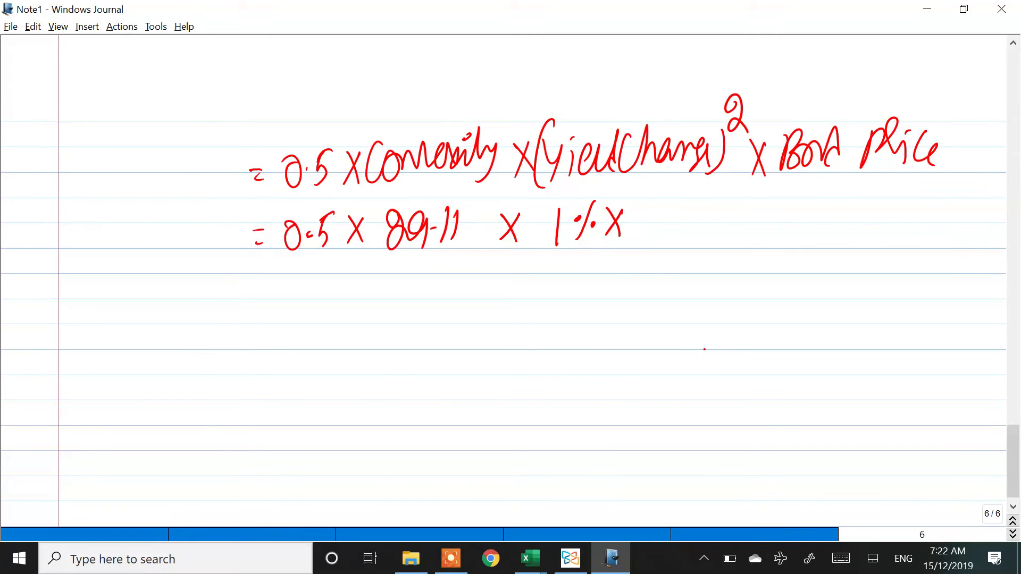
key("alt+Tab")
key("alt+Tab")
left_click_drag(657, 196, 654, 243)
mouse_move(672, 205)
left_mouse_down()
mouse_move(685, 201)
mouse_move(687, 239)
left_mouse_up()
left_click_drag(704, 199, 689, 239)
mouse_move(715, 201)
left_mouse_down()
mouse_move(730, 210)
mouse_move(715, 239)
left_mouse_up()
mouse_move(750, 201)
left_mouse_down()
mouse_move(743, 212)
mouse_move(750, 203)
left_mouse_up()
left_click_drag(267, 292, 275, 298)
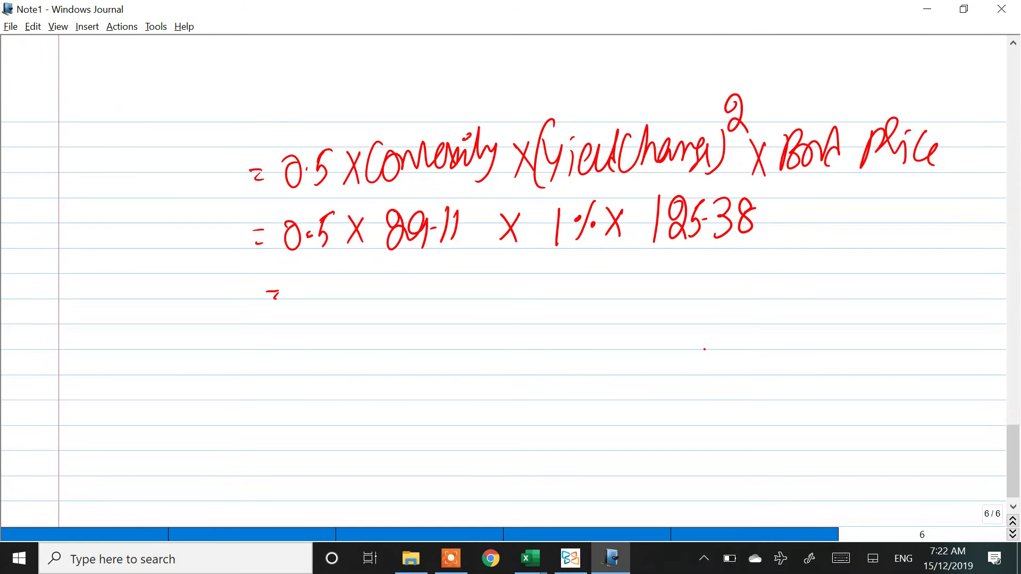
Switch to the Convexity_analysis workbook and calculate the convexity adjustment in K9 with =0.5*29.11*1%*1%*125.38
key("alt+Tab")
key("alt+Tab")
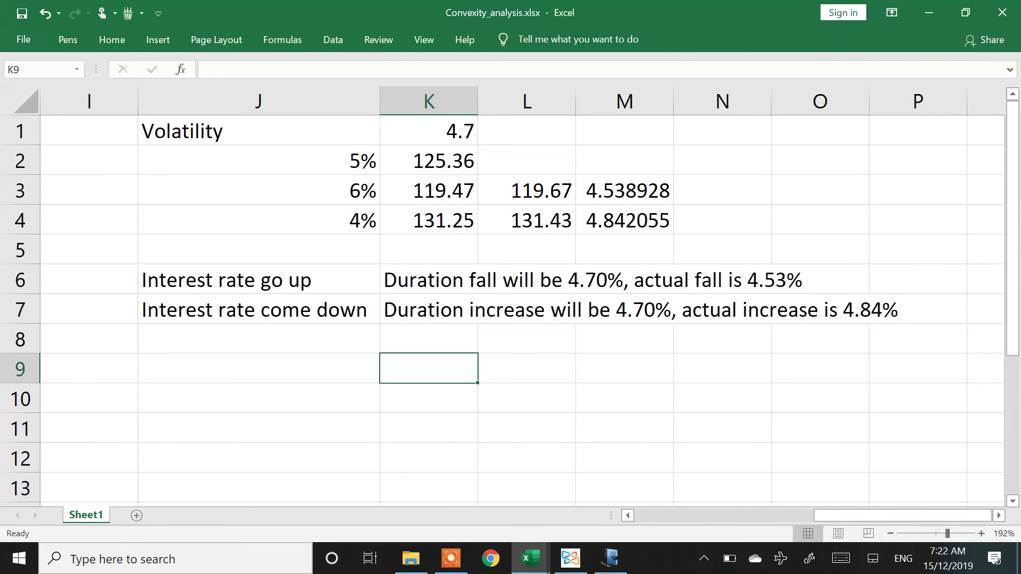
type("=0.5*")
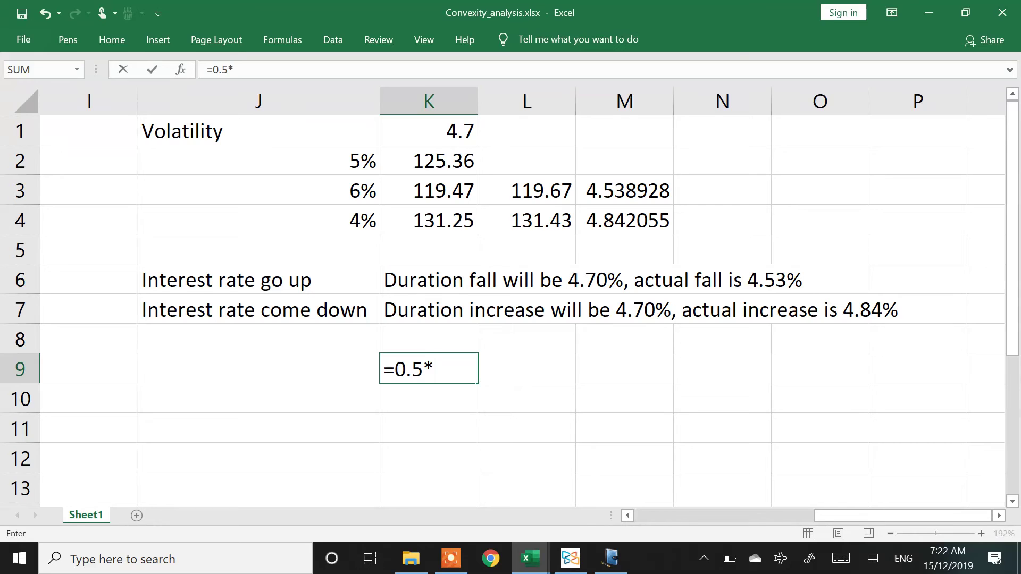
type("29.11*")
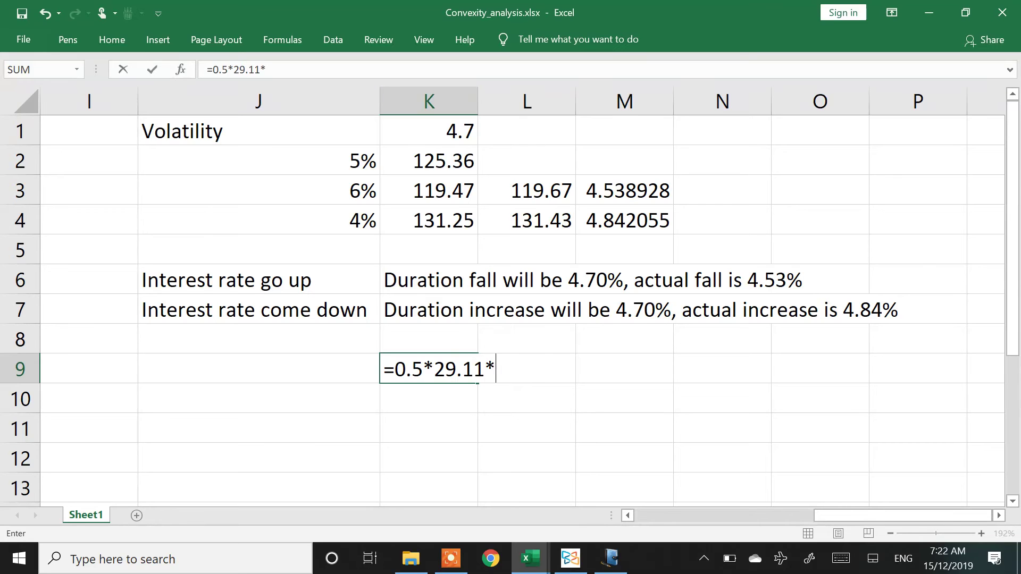
type("1%*1%")
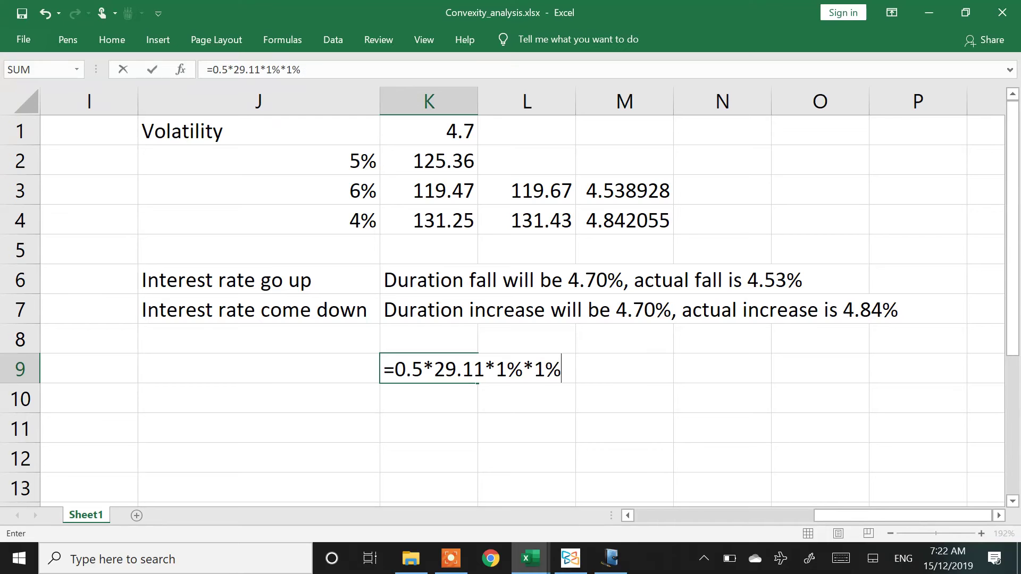
type("*125.38")
key("Return")
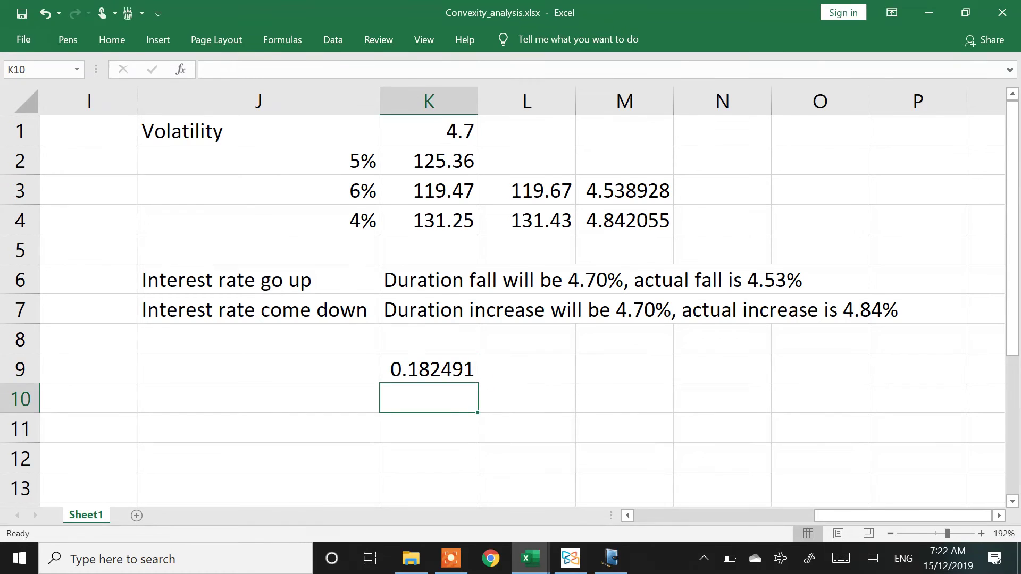
Return to the Windows Journal note, handwrite 0.18 as the result and circle it
key("alt+Tab")
key("alt+Tab")
key("alt+Tab")
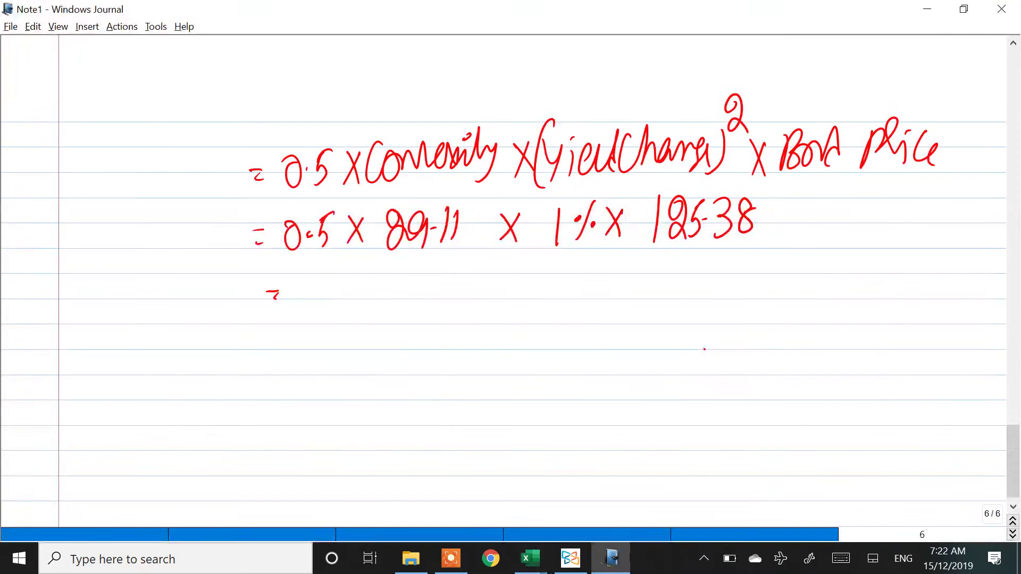
left_click_drag(340, 274, 364, 309)
left_click(352, 291)
mouse_move(386, 269)
left_mouse_down()
mouse_move(329, 321)
mouse_move(407, 253)
left_mouse_up()
Switch to the Duration and Convexity Calculator workbook and inspect the modified duration prediction formula in F4
key("alt+Tab")
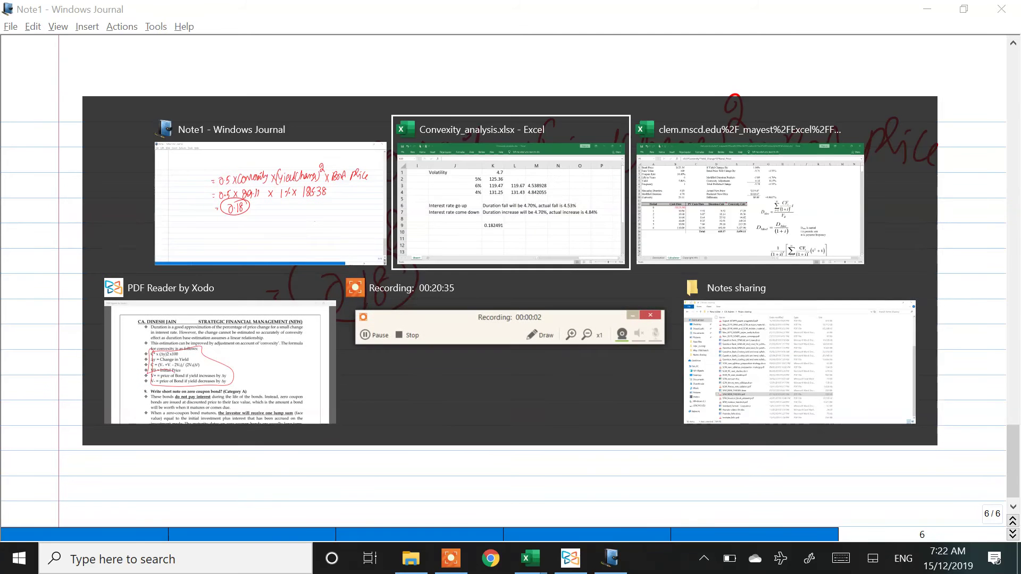
key("alt+Tab")
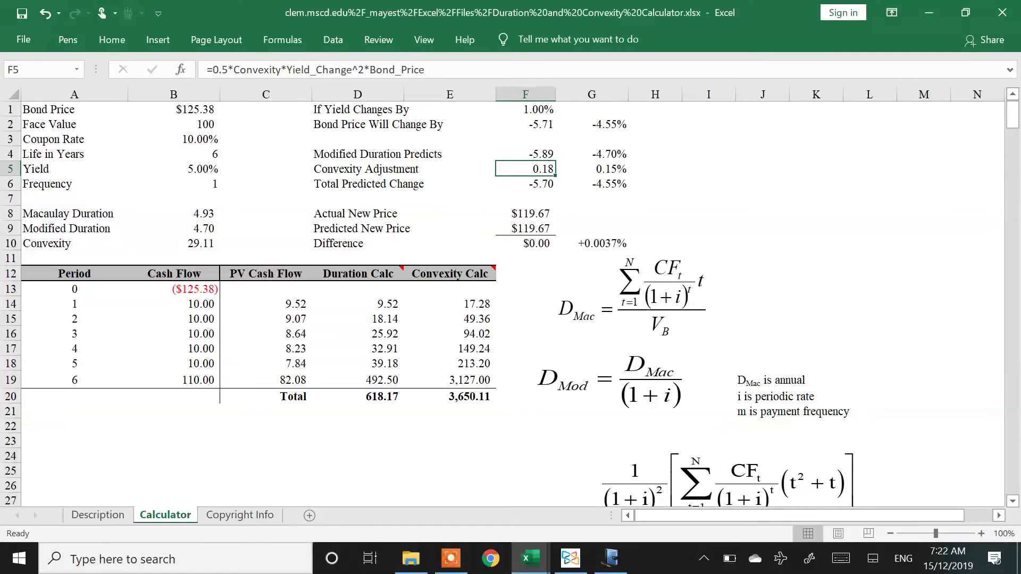
left_click(525, 154)
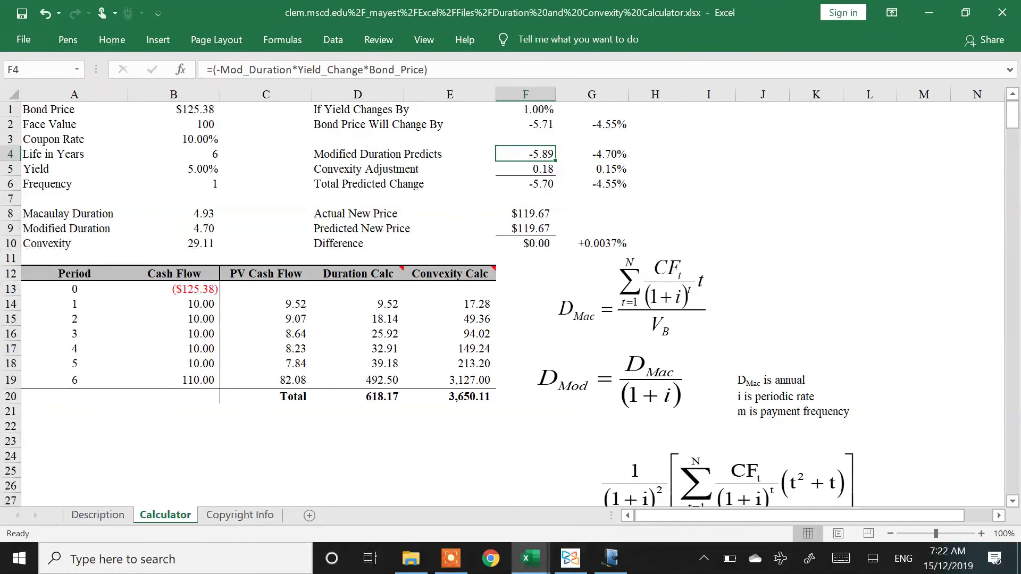
Switch to the Convexity_analysis workbook and review the cash flow table's weight, product and convexity columns
key("alt+Tab")
key("alt+Tab")
key("alt+Tab")
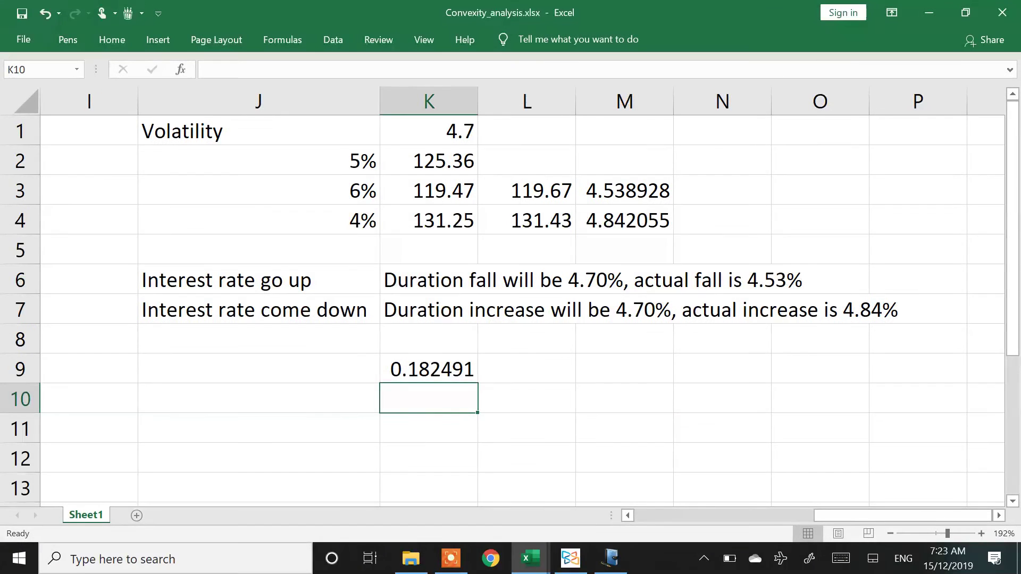
key("Home")
key("Right")
key("Up")
key("Up")
key("Up")
key("Up")
key("Up")
key("Up")
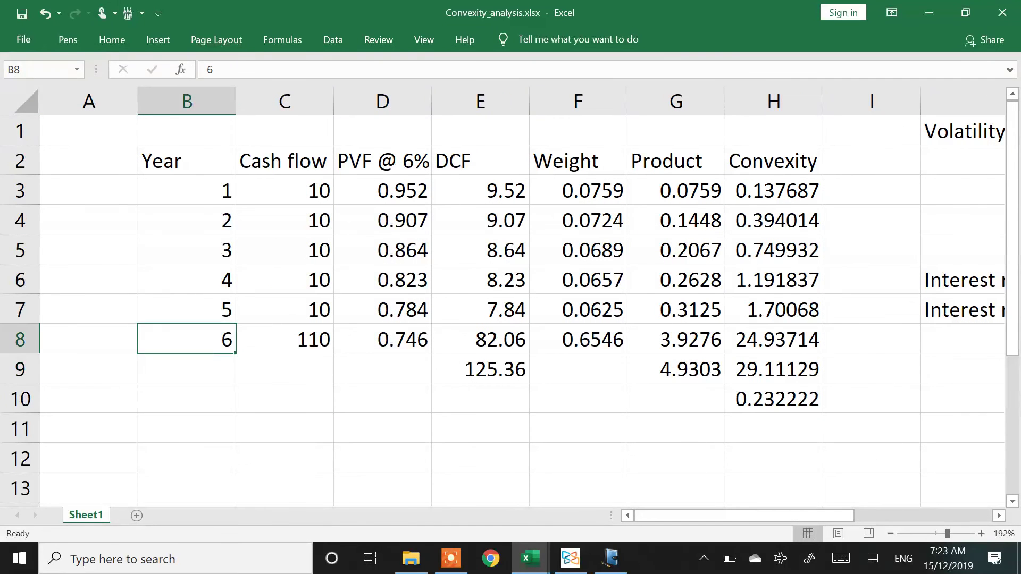
key("Right")
key("Right")
key("Right")
key("Right")
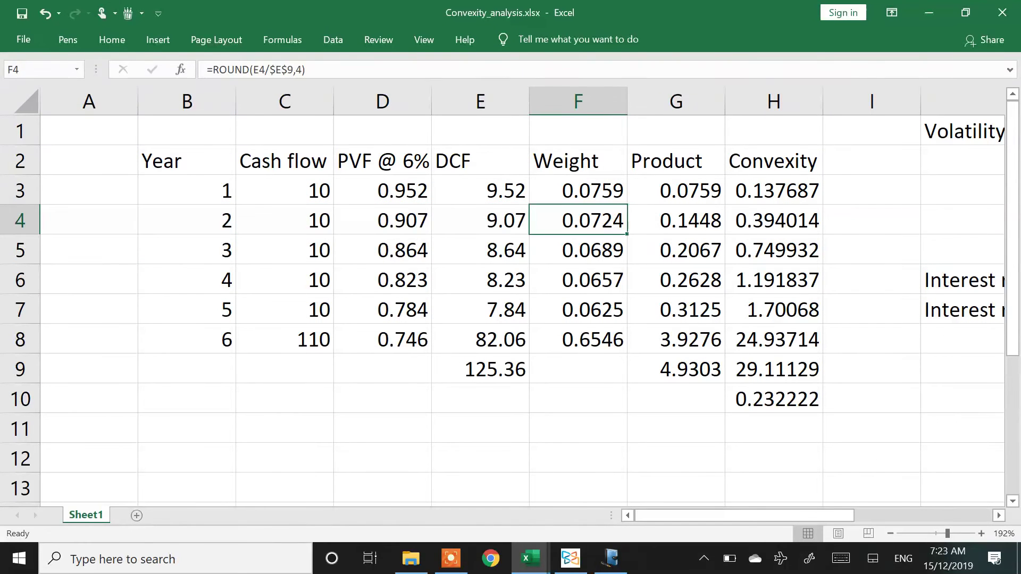
key("Right")
key("Down")
key("Down")
key("Down")
key("Down")
key("Down")
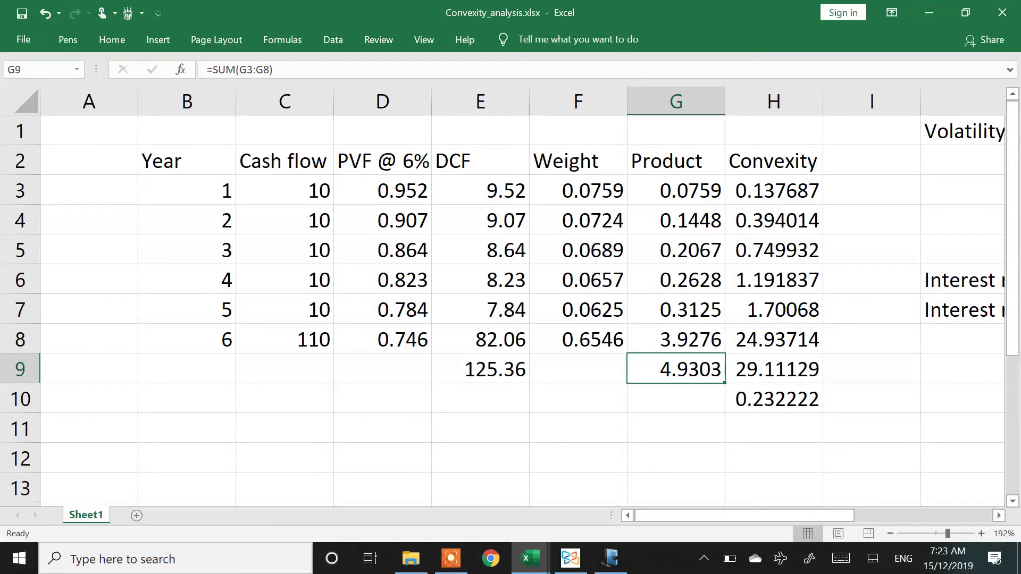
key("ctrl+Up")
key("Right")
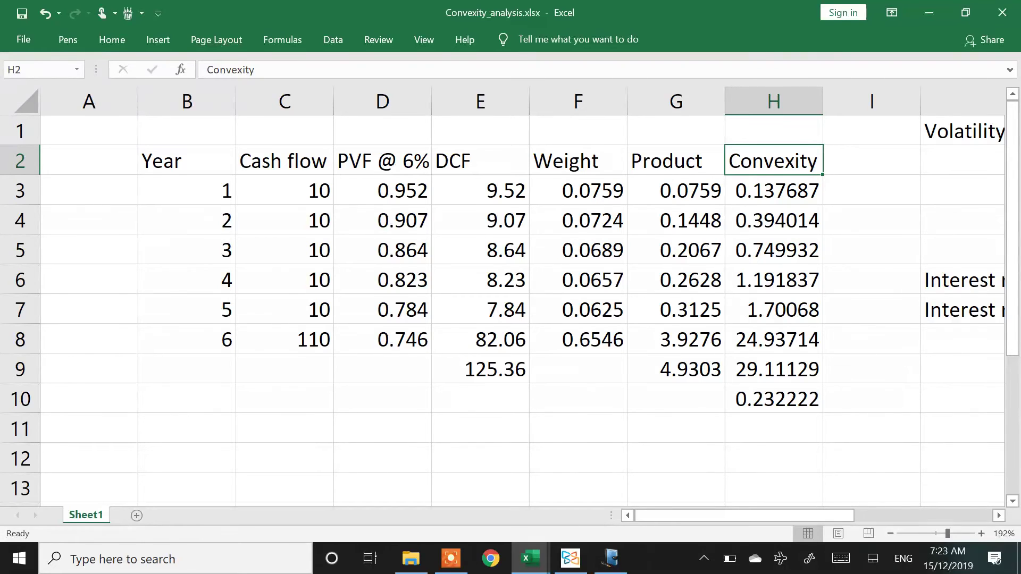
Change the discount factor column heading in D2 to "PVF @ 5%"
key("Left")
key("Left")
key("Left")
key("Left")
key("F2")
key("Left")
key("Left")
key("Right")
key("BackSpace")
type("5")
key("Return")
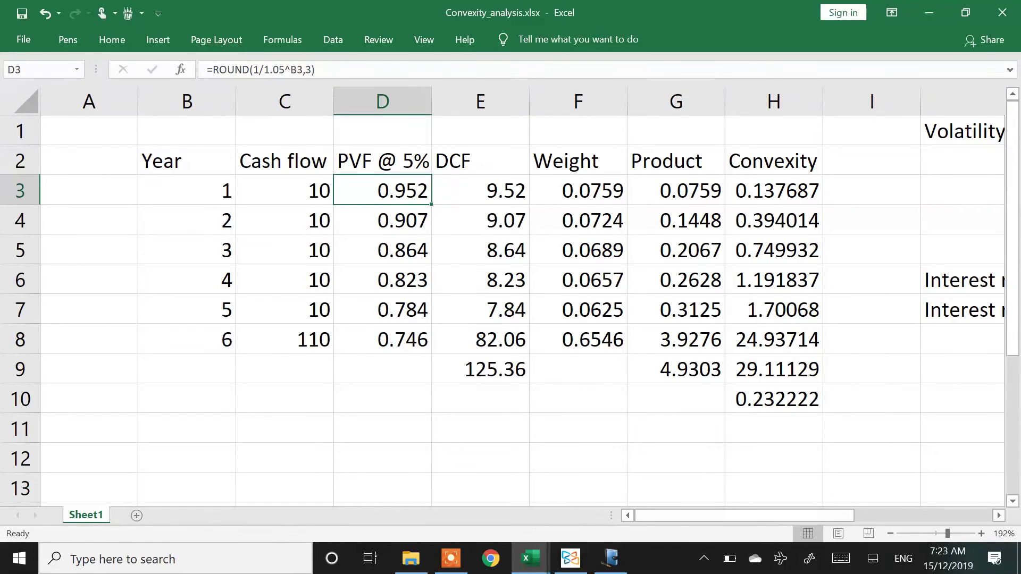
Inspect the references in the first-year convexity formula in H3 without changing it
key("Right")
key("Right")
key("Right")
key("Right")
key("F2")
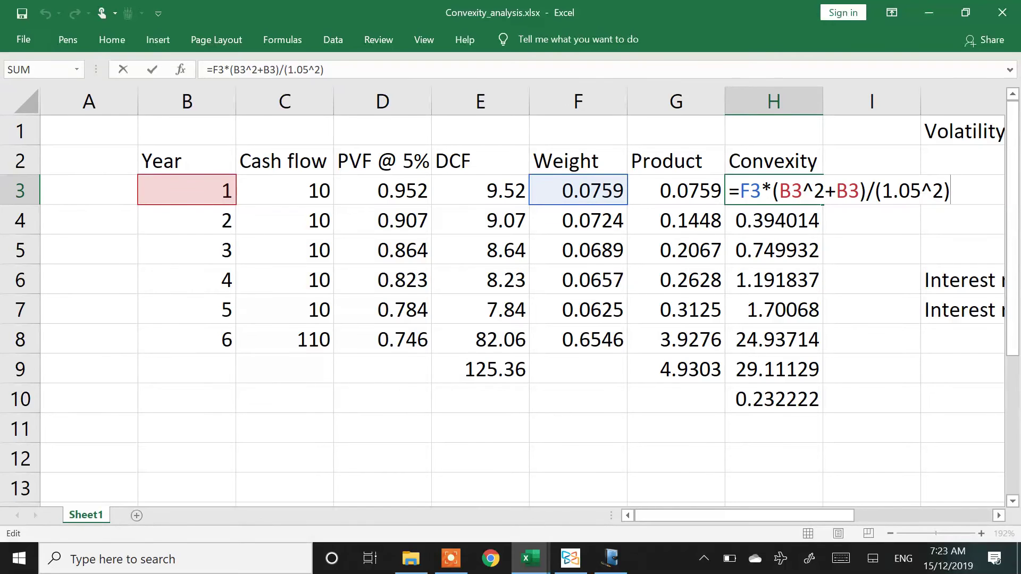
key("Escape")
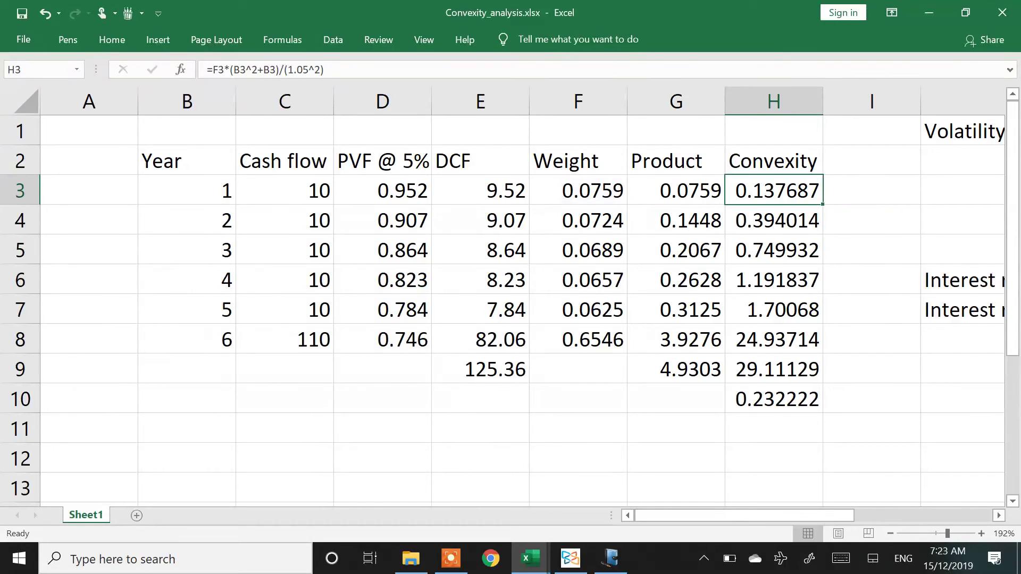
Delete the division formula in H10 below the convexity total
key("Down")
key("Down")
key("Down")
key("Down")
key("Down")
key("Down")
key("Down")
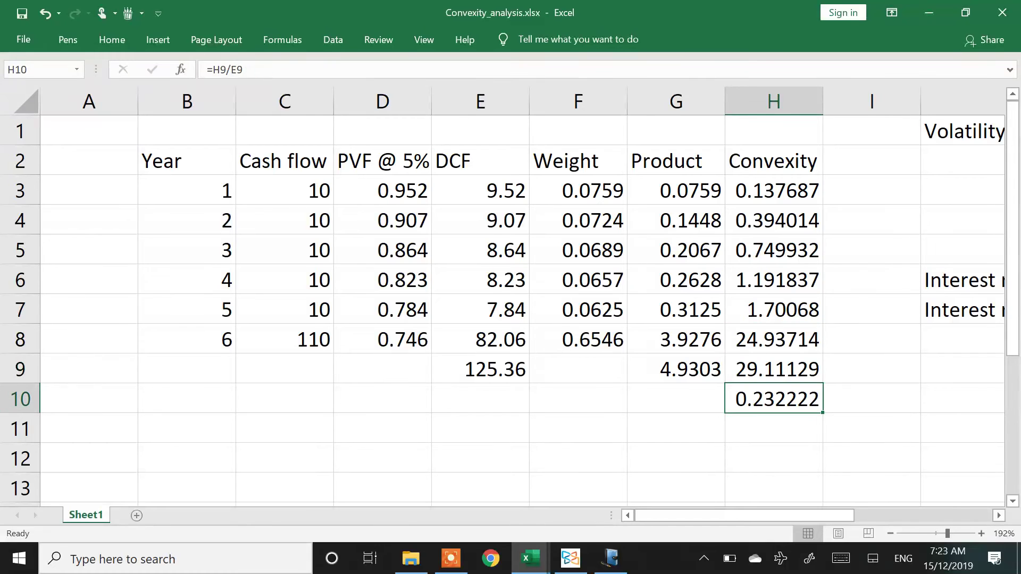
key("Delete")
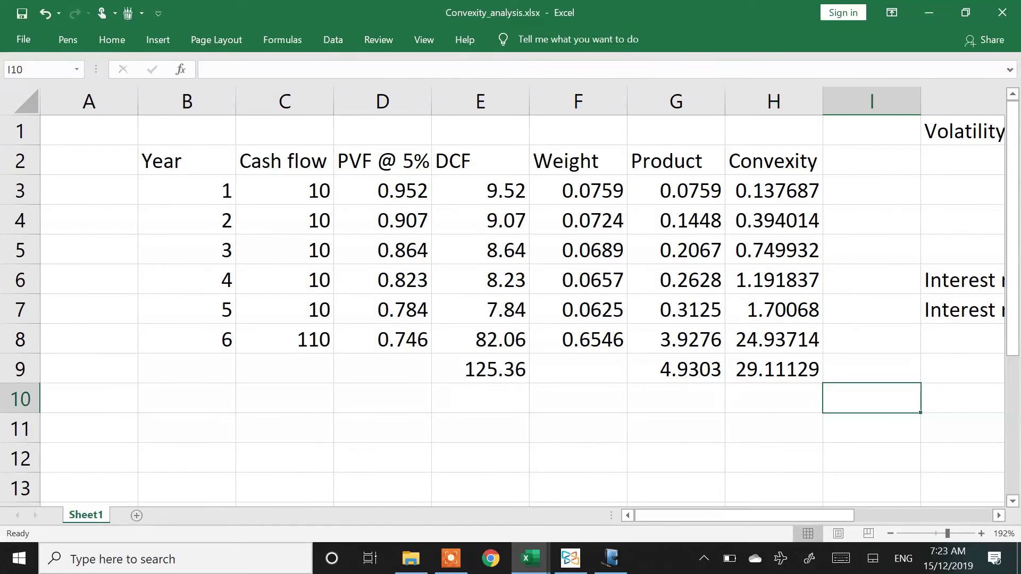
Enter the label "Base price" in cell C11 below the cash flow table
key("Right")
key("Right")
key("Right")
key("Right")
key("Left")
key("Left")
key("Left")
key("Left")
key("Left")
key("Left")
key("Left")
key("Left")
key("Left")
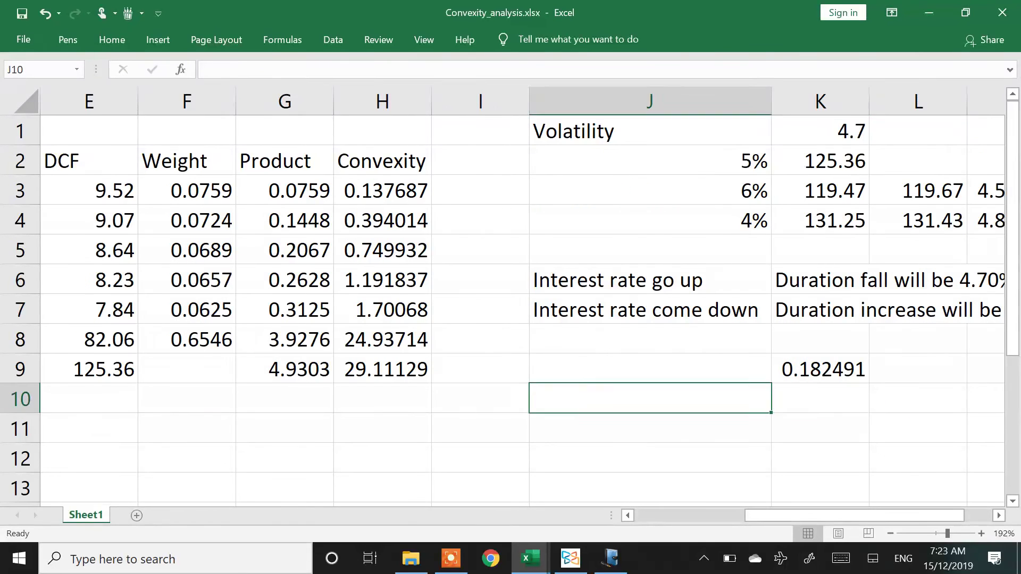
key("Down")
key("Down")
key("Down")
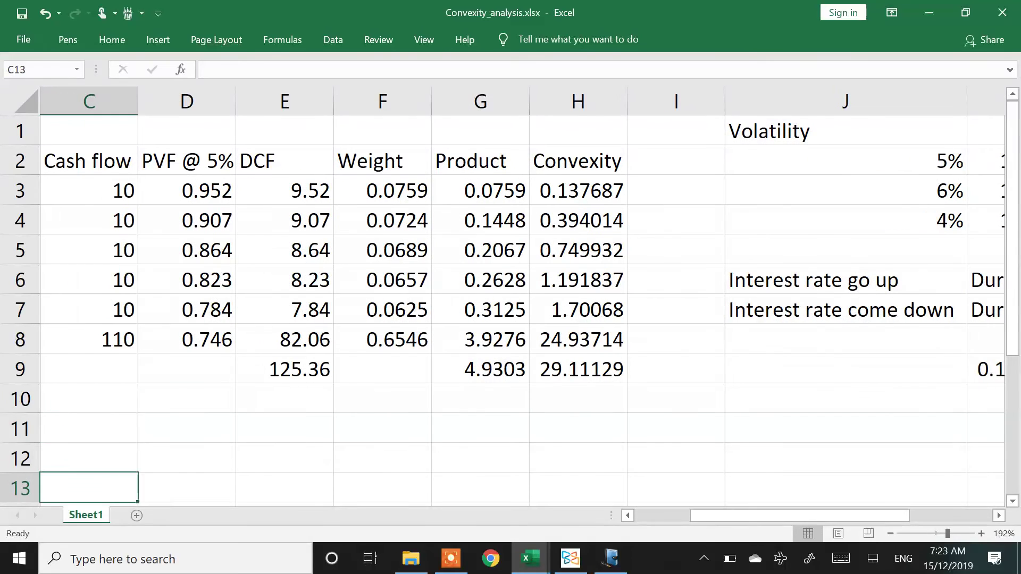
key("Left")
key("Right")
key("Up")
key("Up")
type("Base price")
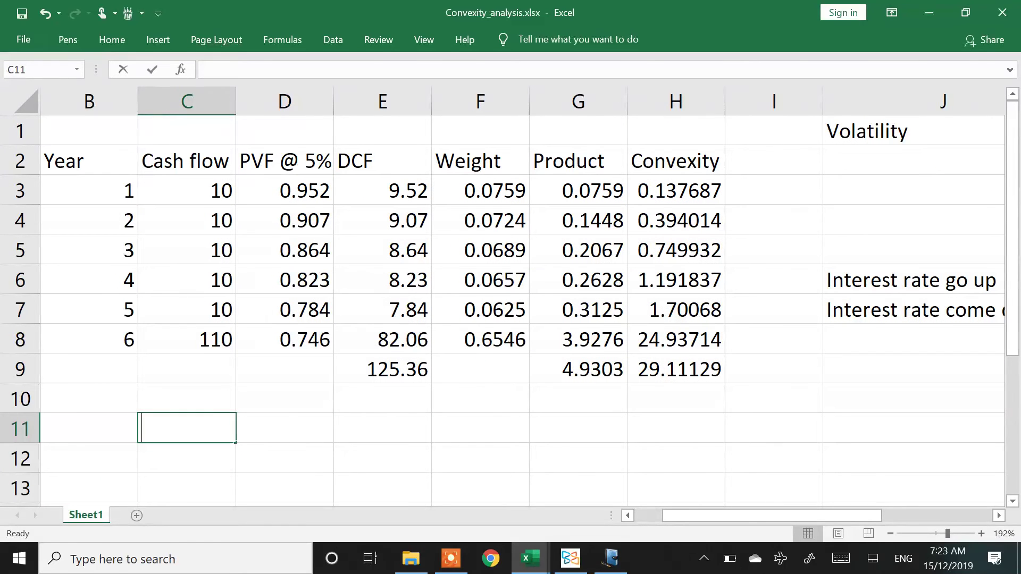
key("Return")
key("Right")
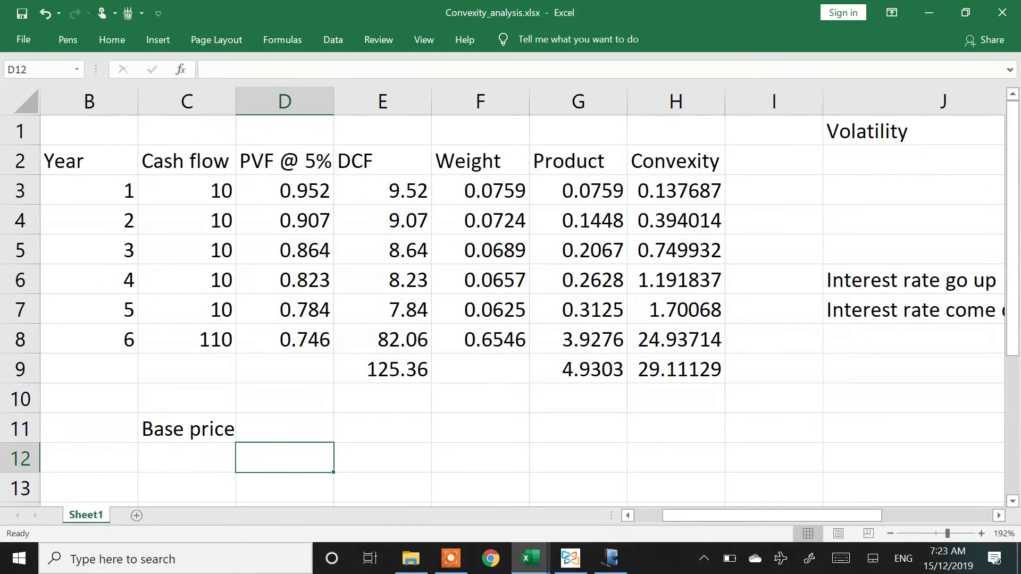
Enter the base price 125.36 in cell E11
key("Right")
key("Up")
type("125.36")
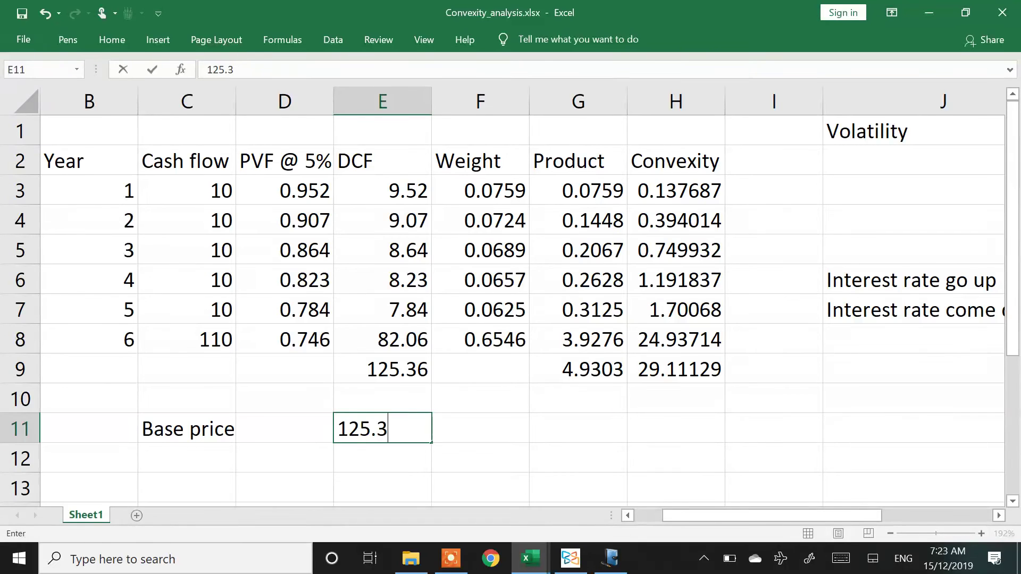
key("Return")
Enter the label "Volatility change" in cell C12 and autofit the width of column C to it
key("Left")
key("Left")
key("Down")
key("Down")
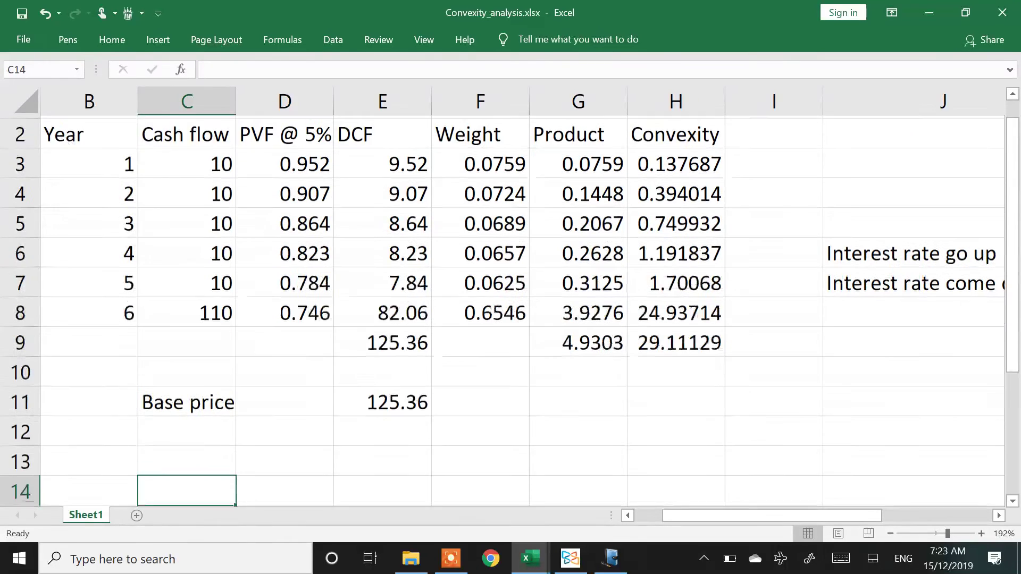
key("Up")
key("Up")
type("Vo")
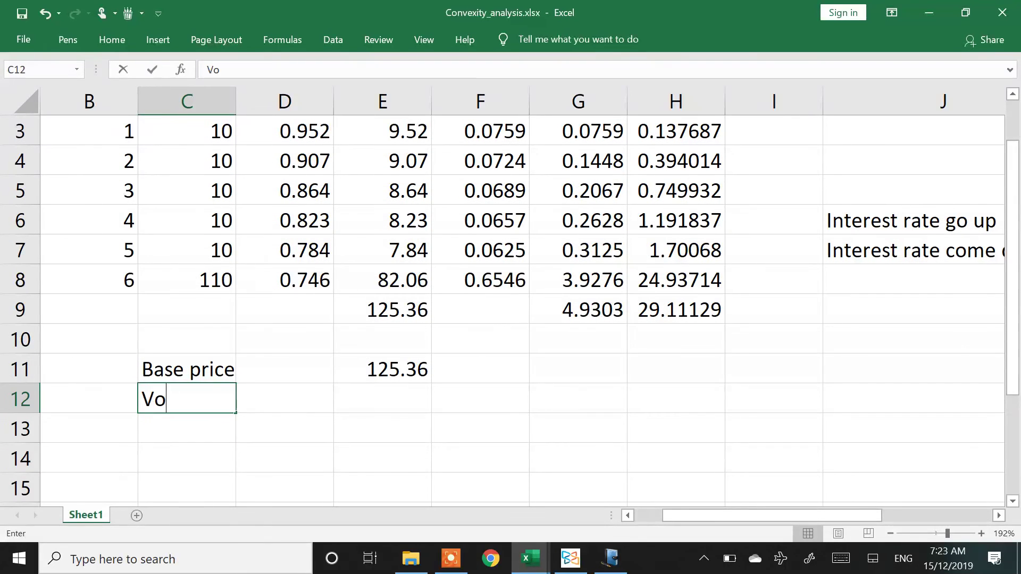
type("latility change")
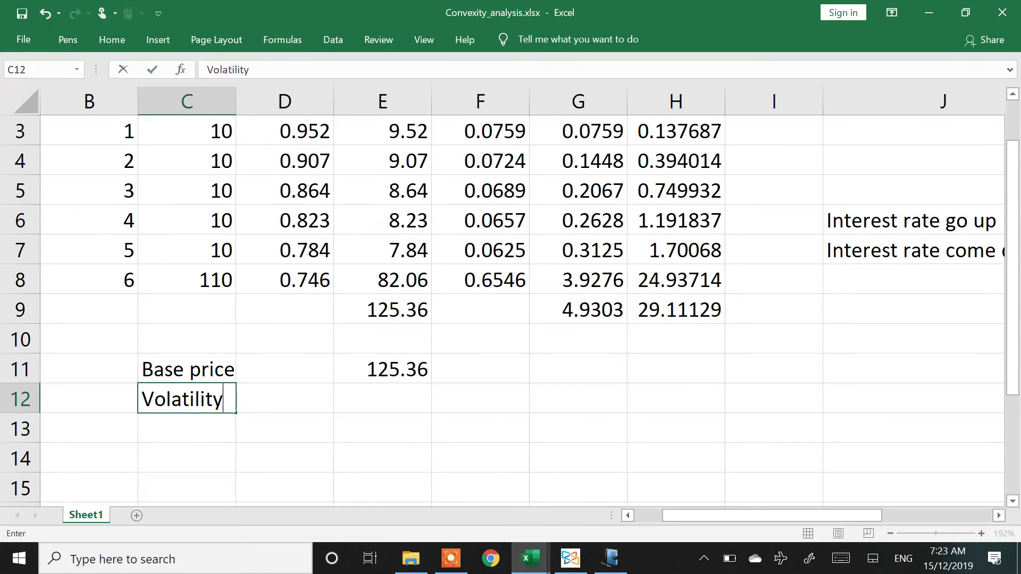
key("Return")
key("Up")
key("alt+o")
key("c")
key("a")
Calculate the volatility change in E12 with the formula -E9*K1%
key("Right")
key("Right")
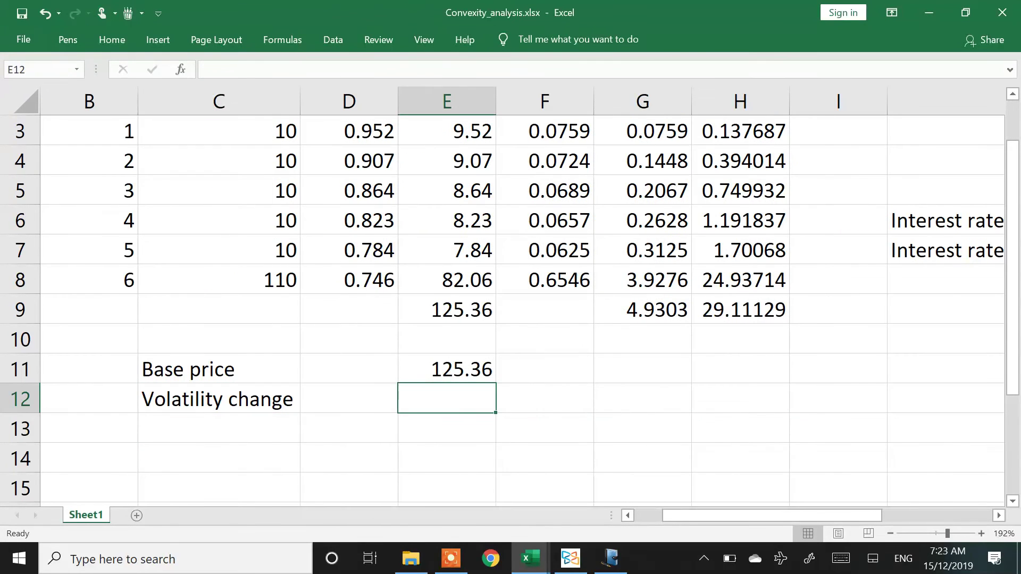
type("-")
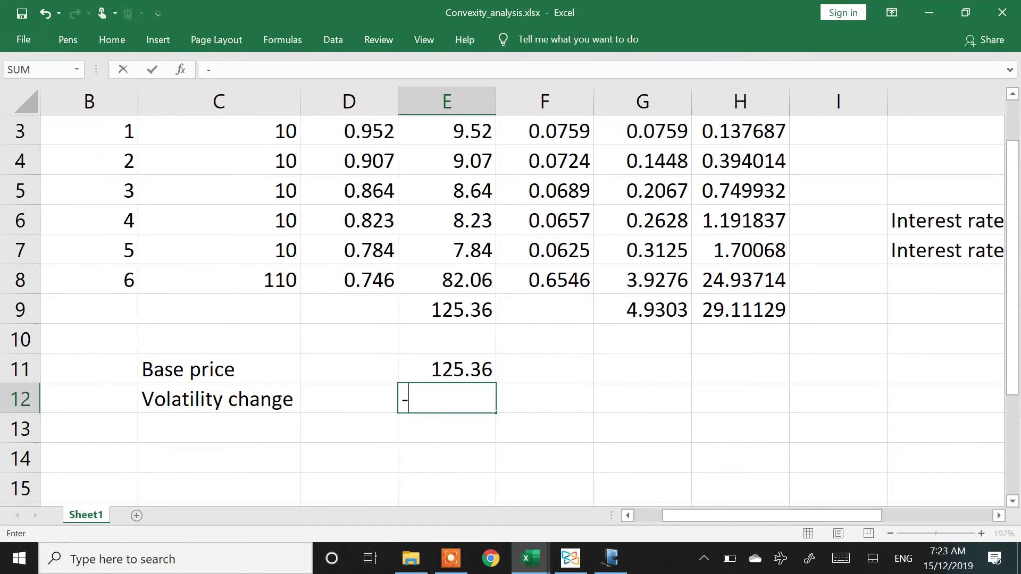
key("Up")
key("Up")
key("Up")
type("*")
key("Right")
key("Right")
key("Right")
key("Right")
key("Right")
key("Right")
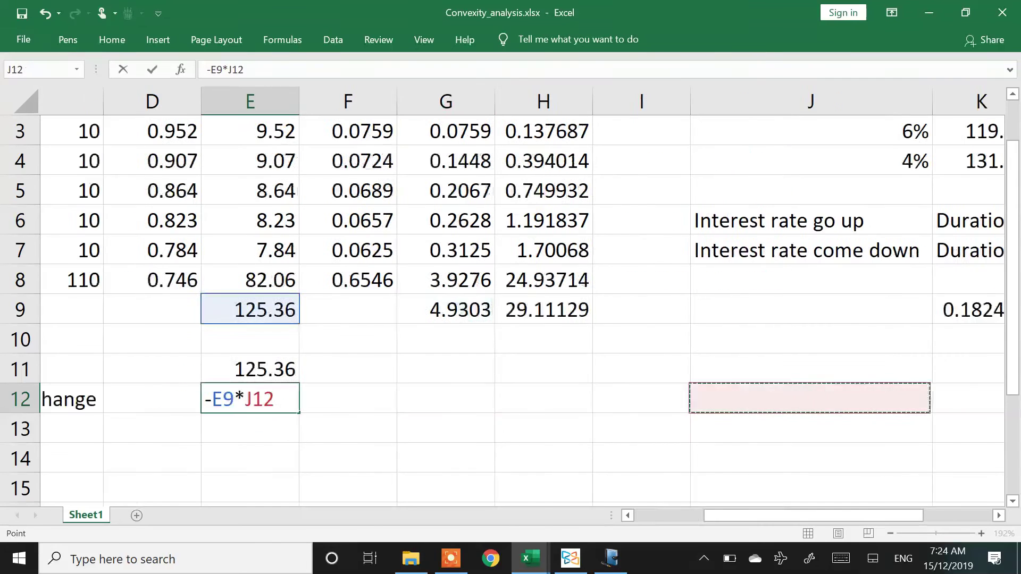
key("Up")
key("Up")
key("Up")
key("Up")
key("Up")
key("Up")
key("Up")
key("Up")
key("Up")
key("Up")
key("Up")
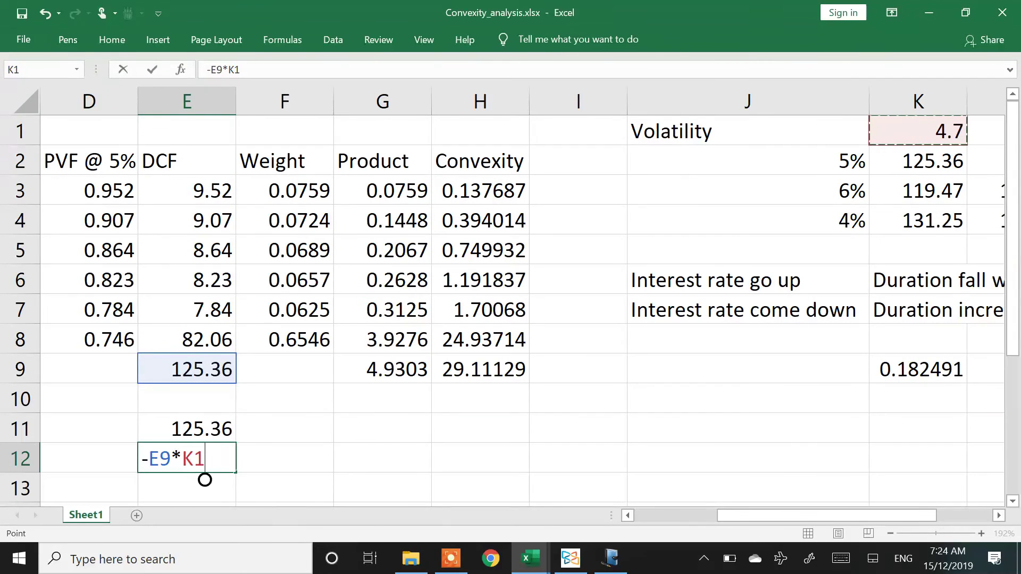
type("%")
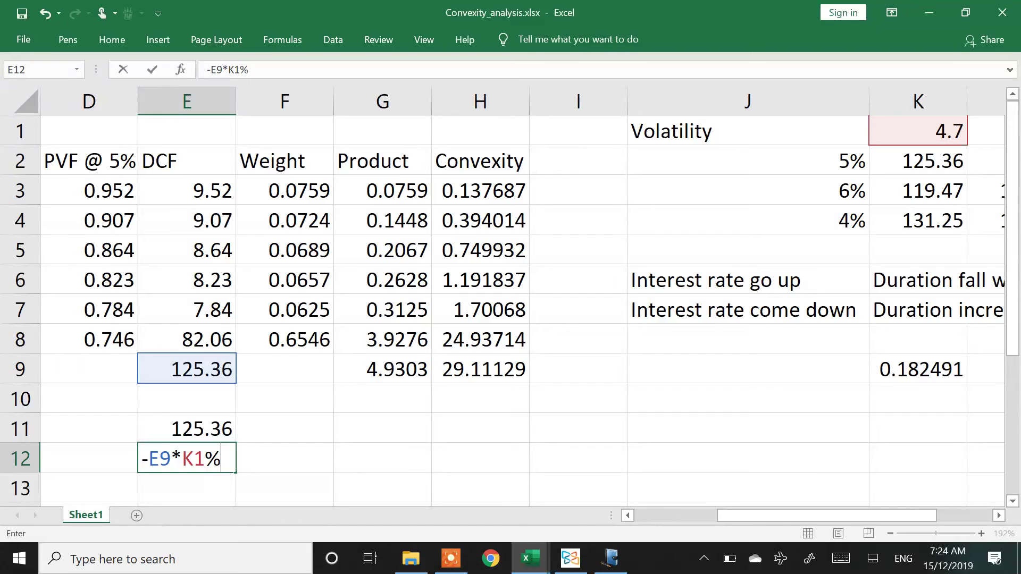
key("Return")
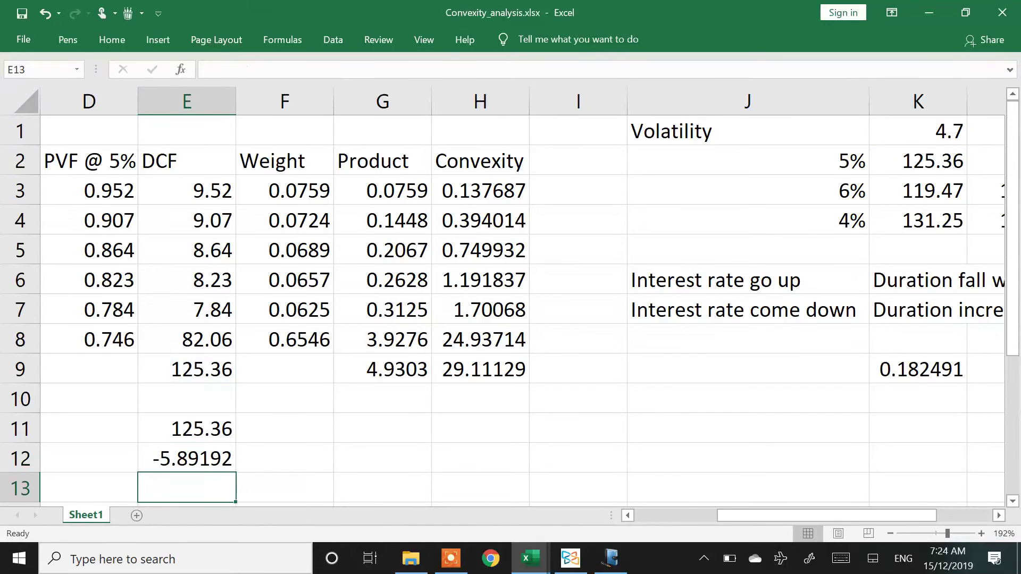
Replace the volatility change formula in E12 with =ROUND(E9*4.7%,2)
key("Left")
key("Left")
key("Down")
key("Down")
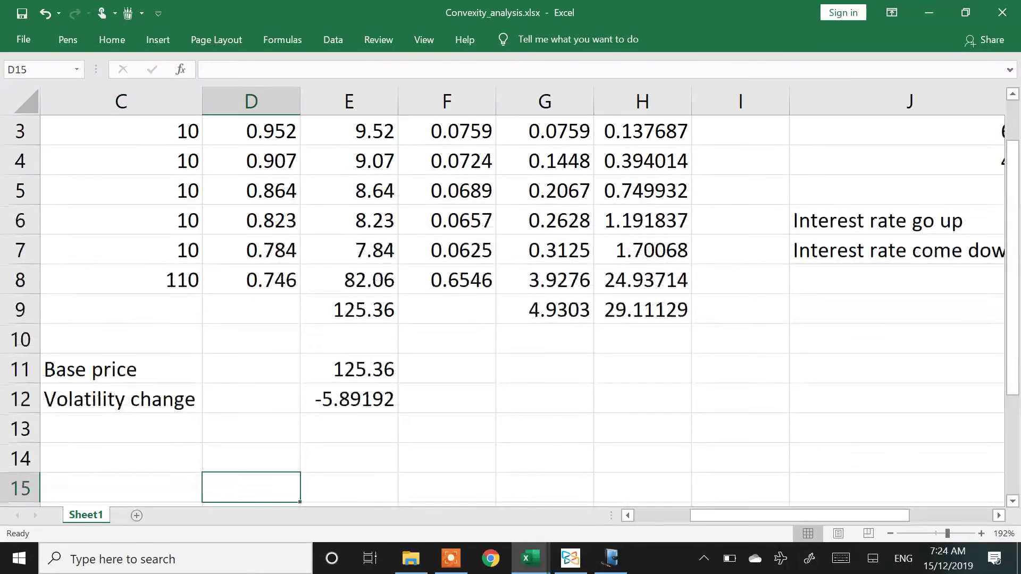
key("Up")
key("Right")
key("Left")
key("Up")
key("Right")
key("Right")
key("Up")
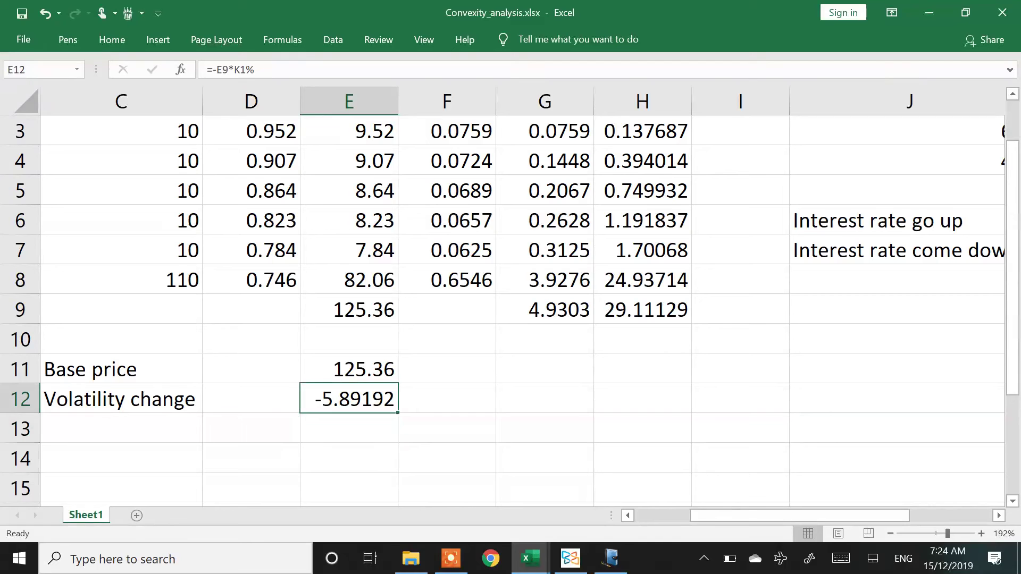
type("=round(")
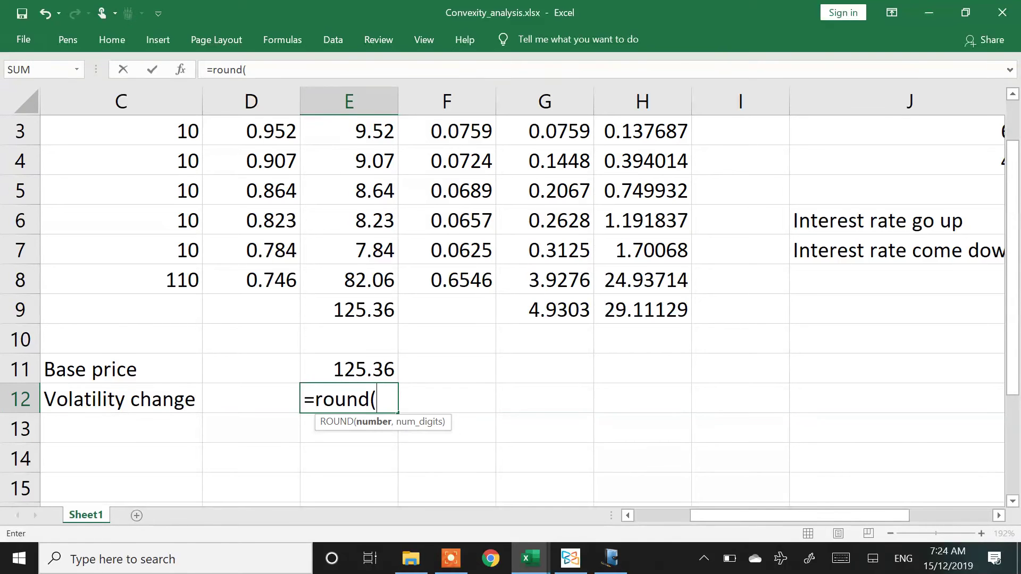
key("Up")
key("Up")
key("Up")
type("*")
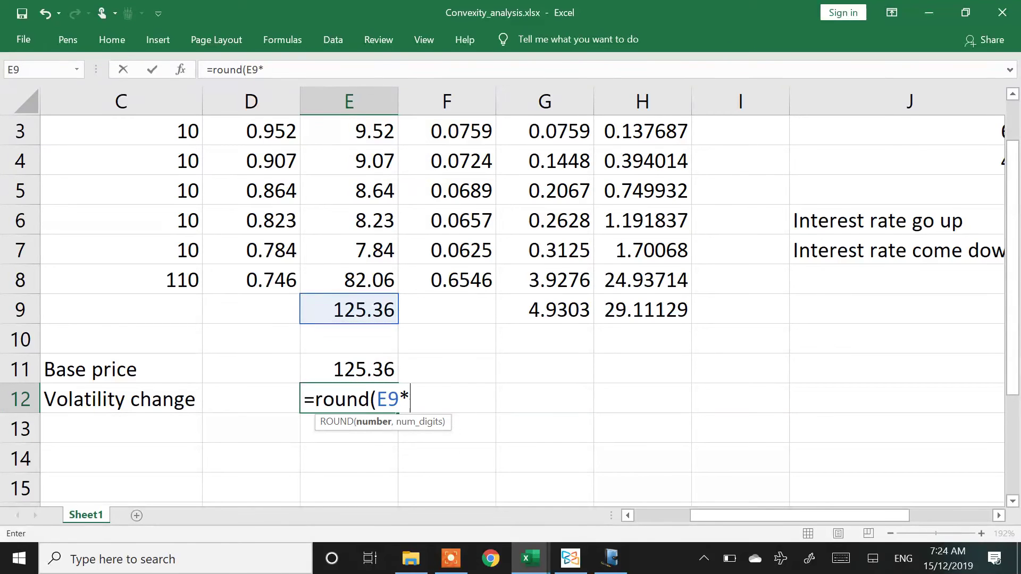
type("4.7%,2)")
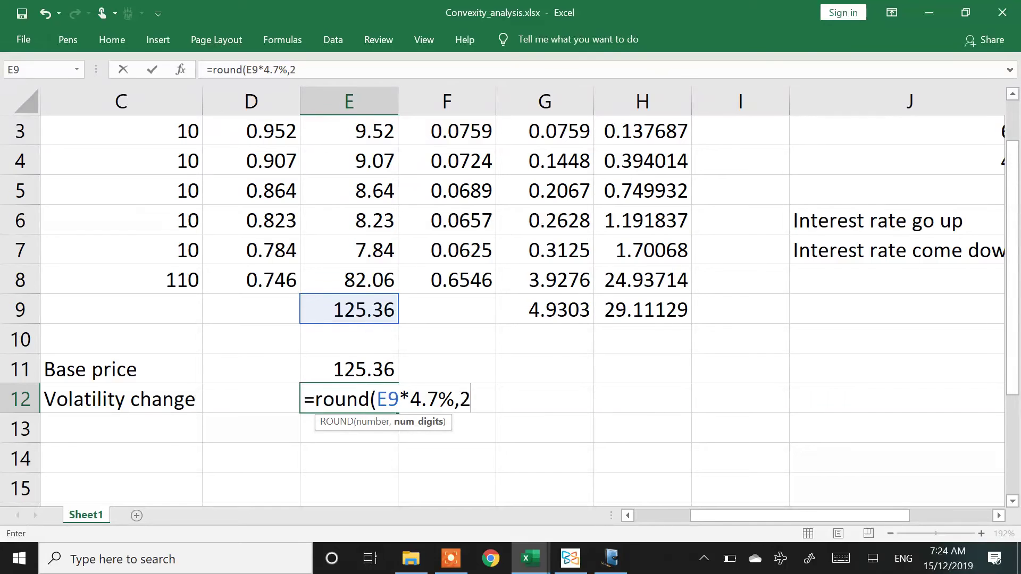
key("Return")
Make the 4.7% factor negative in the rounded volatility change formula in E12
key("Up")
key("F2")
key("Left")
key("Left")
key("Left")
key("Left")
key("Left")
key("Left")
key("Left")
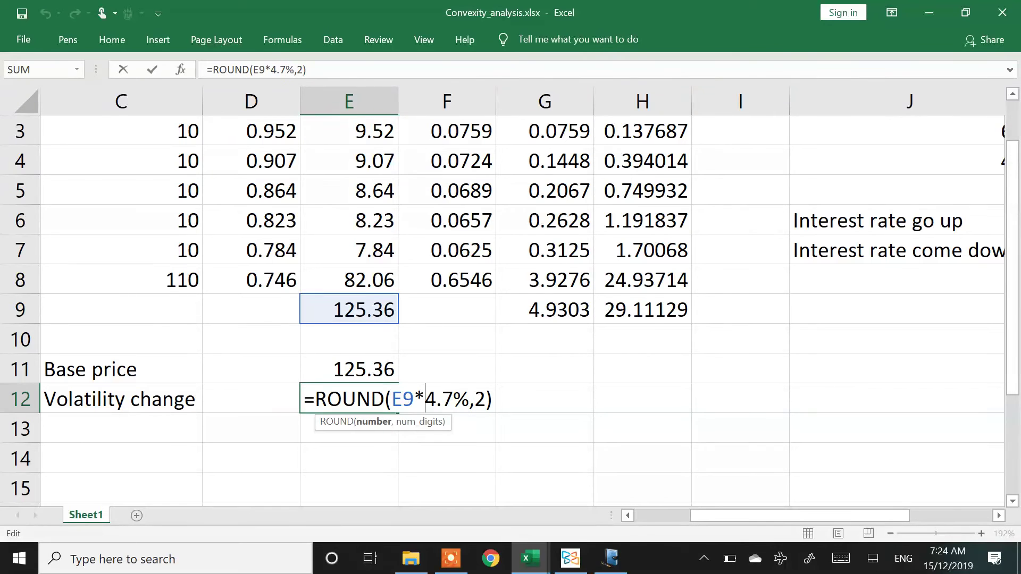
type("-")
key("Return")
Enter the label "Convexity impact" in cell C13
key("Left")
key("Left")
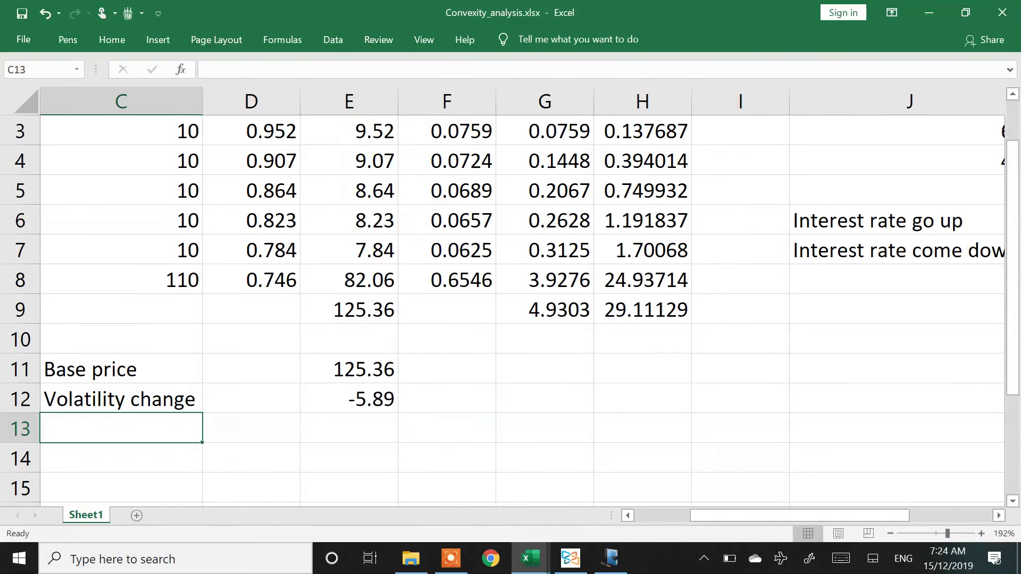
type("Convecity")
key("BackSpace")
key("BackSpace")
key("BackSpace")
key("BackSpace")
type("xity")
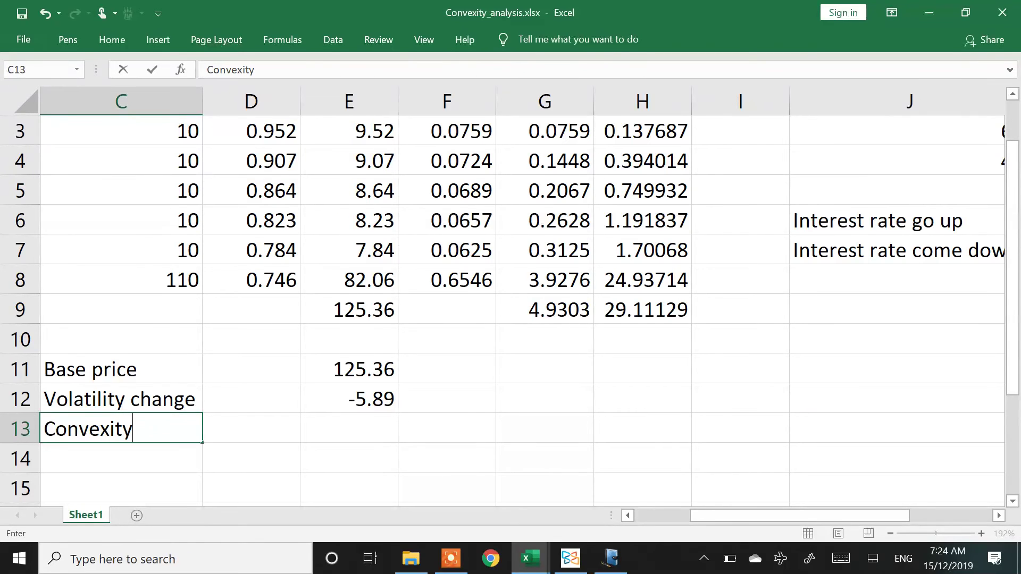
type(" impact")
key("Return")
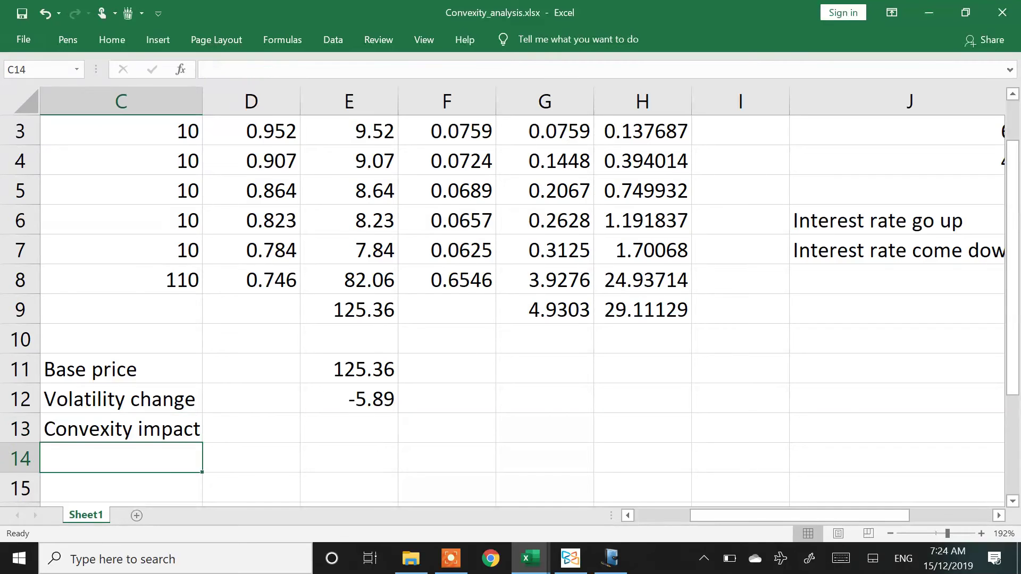
Calculate the convexity impact in E13 with the formula =0.5*29.11*1%*1%*E9
left_click(349, 458)
left_click(349, 428)
type("=")
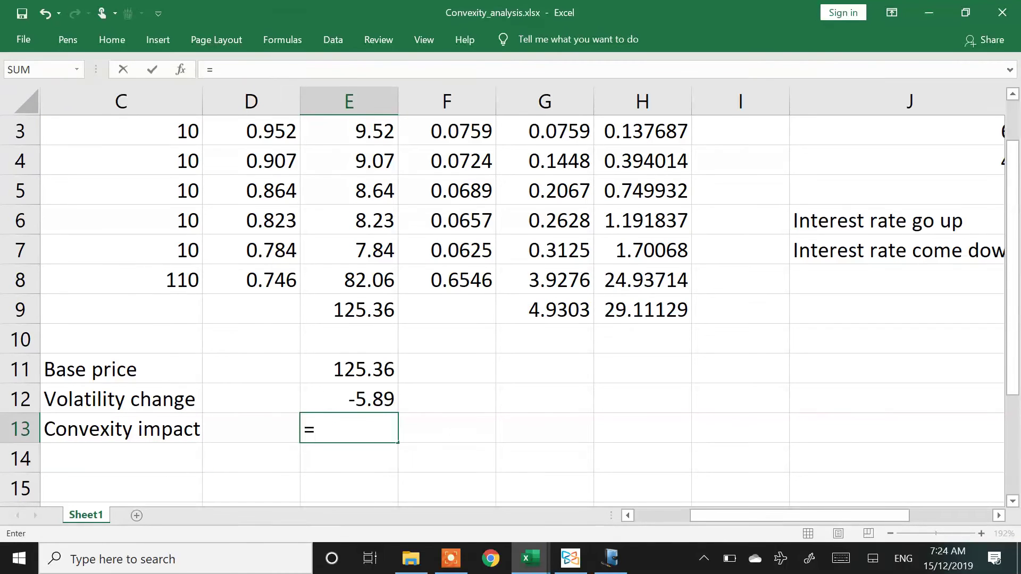
type("0.5*29.11*1%*1%")
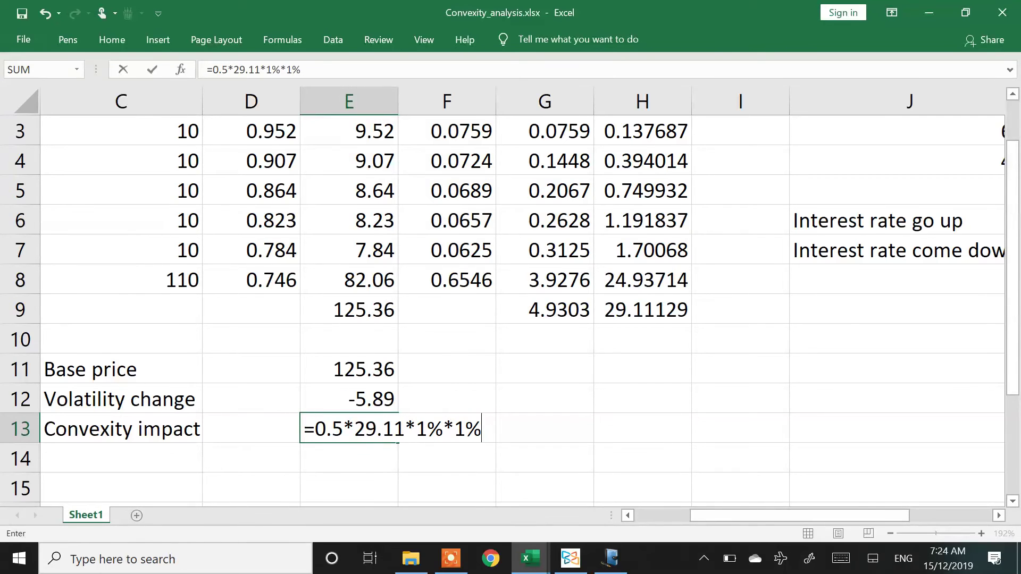
type("*")
key("Up")
key("Up")
key("Up")
key("Up")
key("Return")
Wrap the convexity impact formula in E13 in ROUND with two decimal places
key("Up")
key("F2")
key("Left")
key("Left")
key("Left")
key("Left")
key("Left")
key("Left")
key("Left")
key("Left")
key("Left")
key("Left")
key("Left")
key("Left")
key("Left")
key("Left")
key("Left")
key("Left")
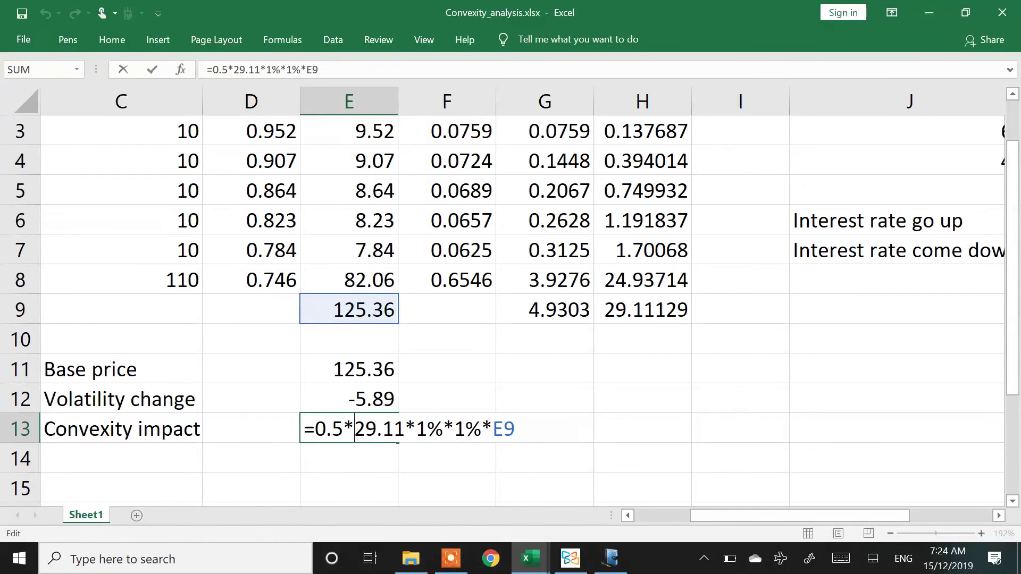
type("round(")
key("Right")
key("Right")
key("Right")
key("Right")
key("Right")
key("Right")
key("Right")
key("Right")
key("Right")
key("Right")
key("Right")
key("Right")
key("Right")
key("Right")
key("Right")
key("Right")
key("Right")
key("Right")
type(",2)")
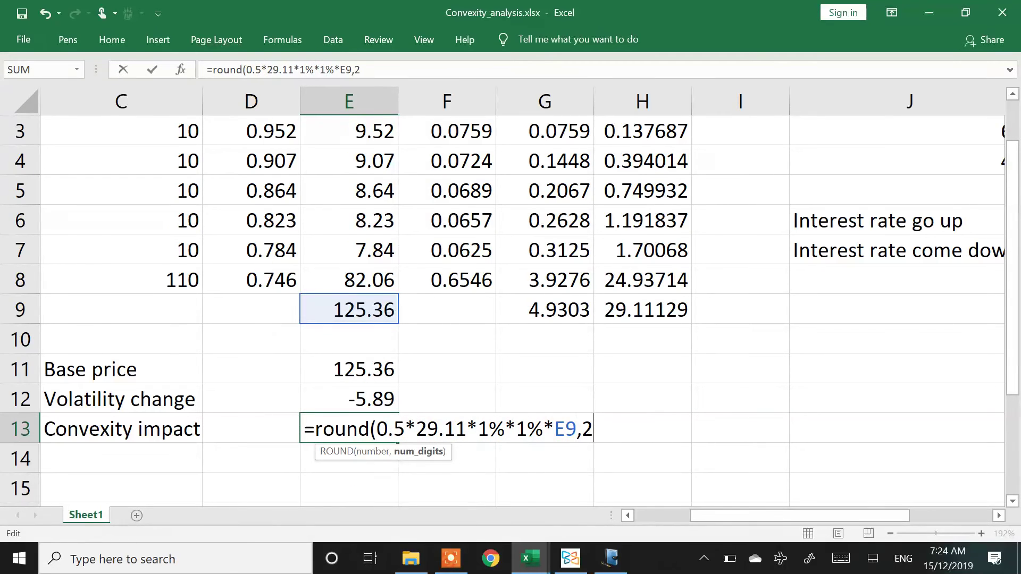
key("Return")
Enter the label "New price" in cell C14
key("Left")
key("Left")
type("New price")
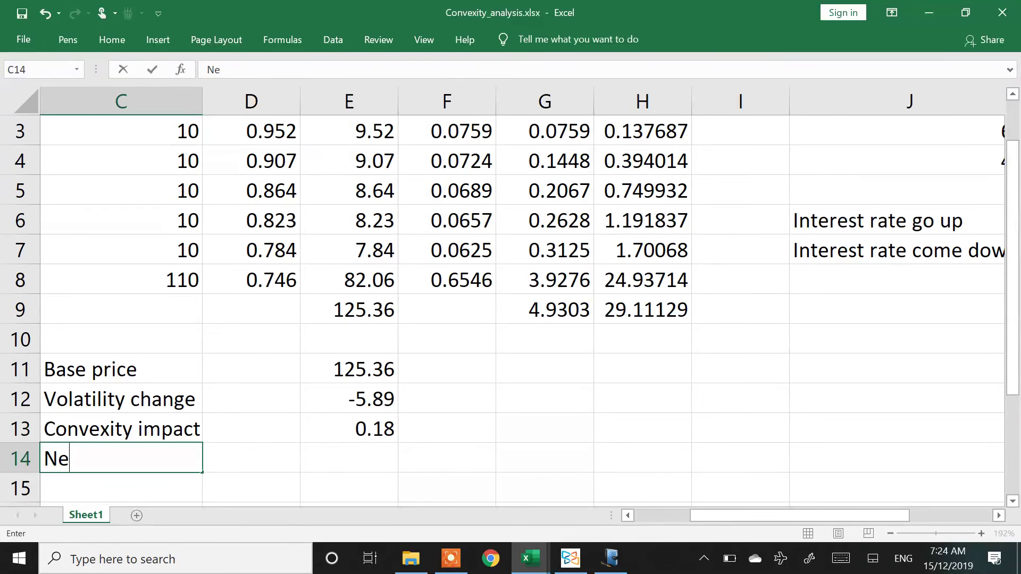
key("Return")
Extend the label in C11 to "Base price @ 5%"
key("Up")
key("Up")
key("Up")
key("Up")
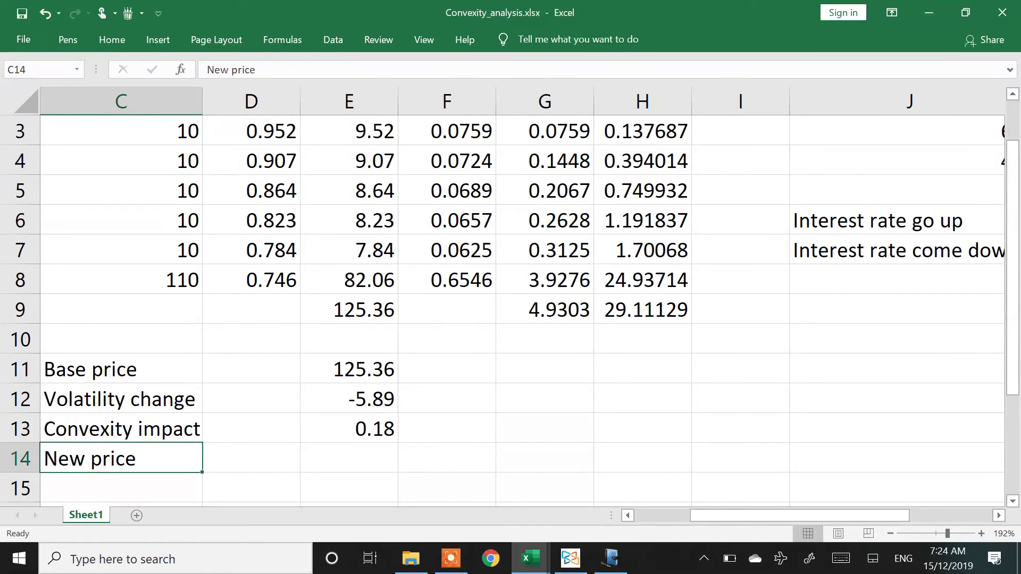
key("F2")
type("@ 5%")
key("Return")
Extend the label in C14 to "New price @ 6%"
key("Down")
key("Down")
key("F2")
type("@ 6%")
key("Return")
Calculate the new price in E14 by summing E11:E13
key("Right")
key("Right")
key("Up")
type("=sum(")
key("Up")
key("shift+Up")
key("shift+Up")
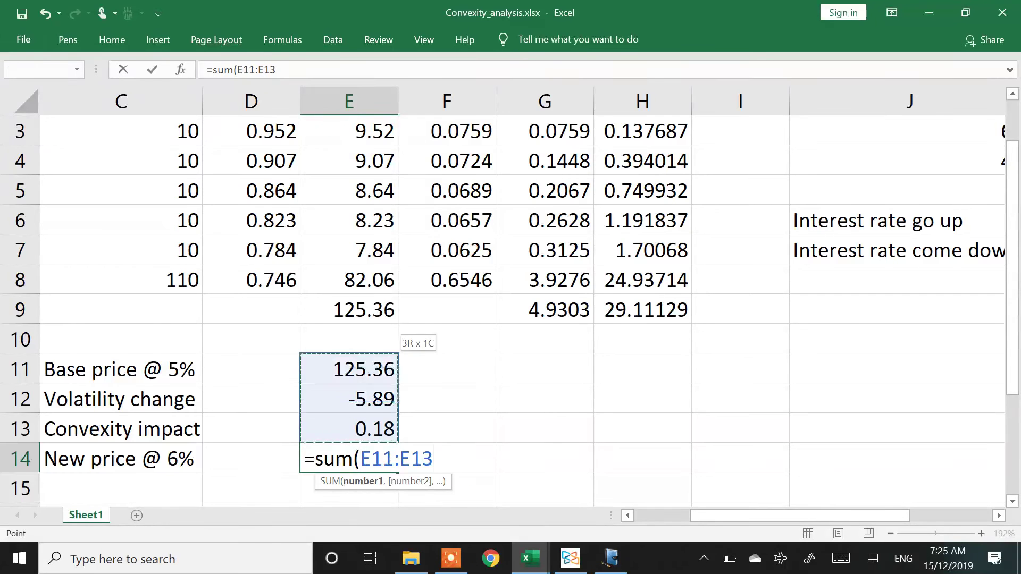
type(")")
key("Return")
key("Right")
key("Right")
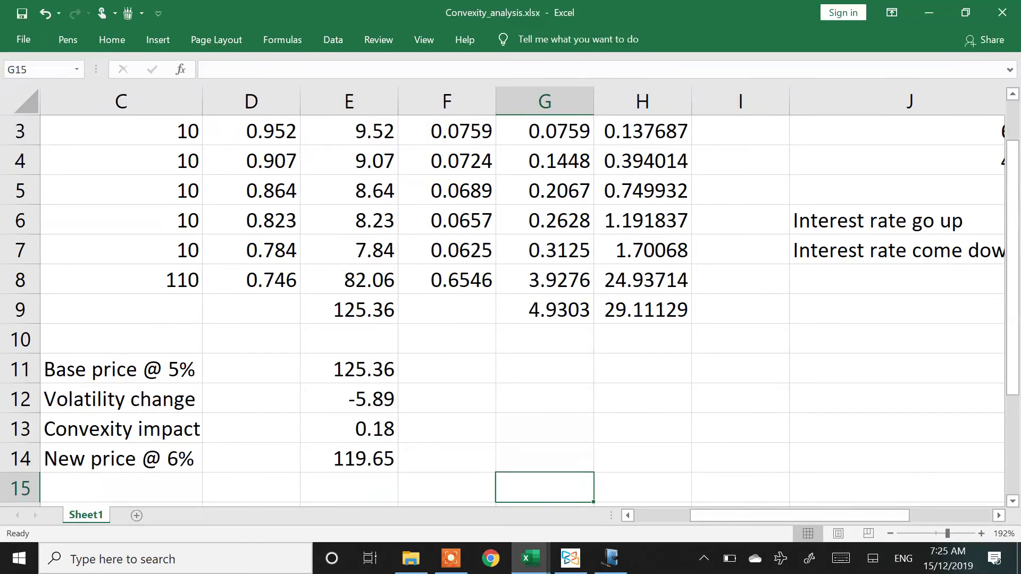
Compare the computed 6% price in E14 with the 6% bond prices listed in K3 and L3
key("Right")
key("Right")
key("Right")
key("Right")
key("Right")
key("ctrl+Up")
key("Up")
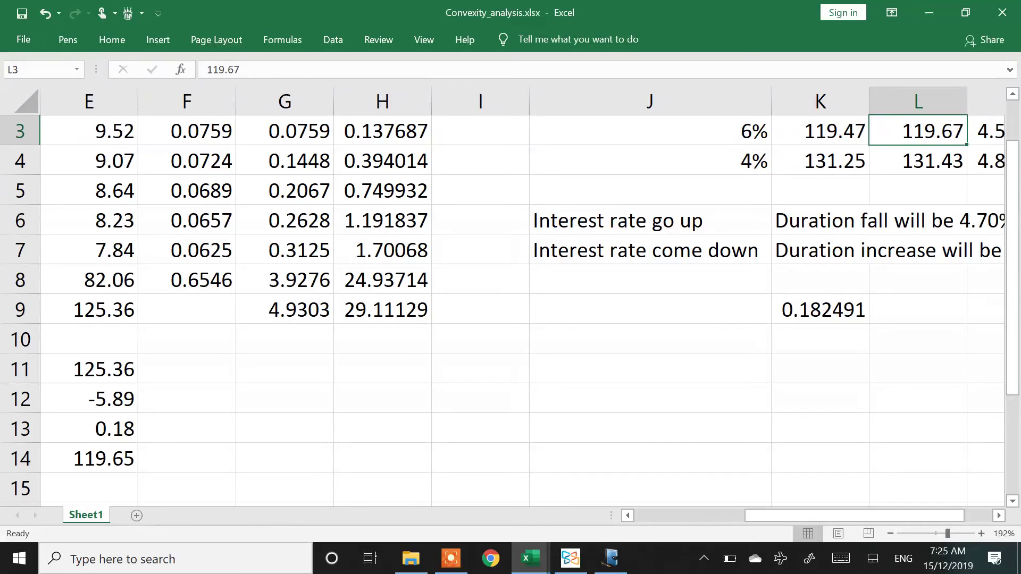
key("Right")
key("Left")
key("Up")
key("Down")
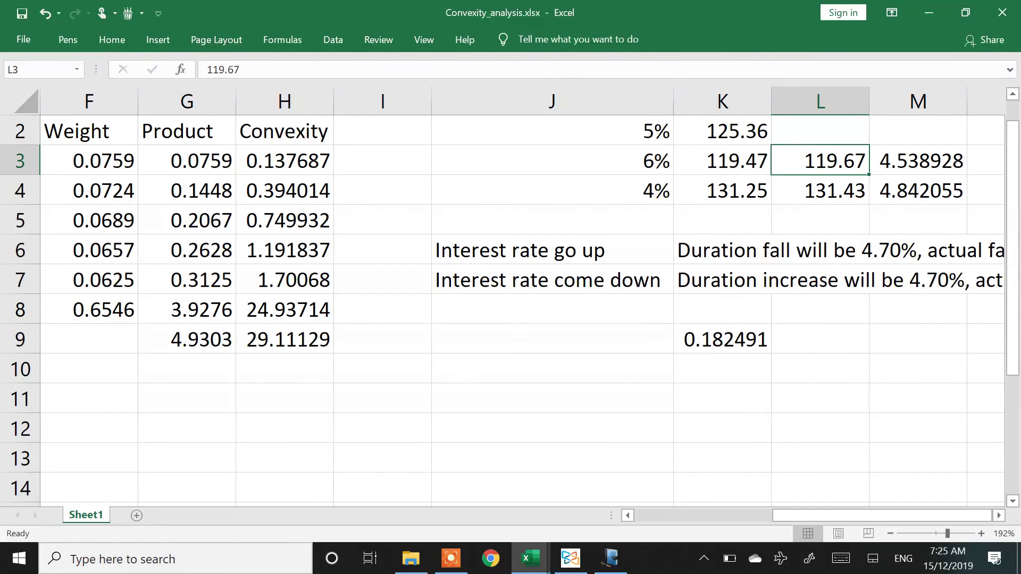
key("Left")
key("Left")
key("Left")
key("Left")
key("Home")
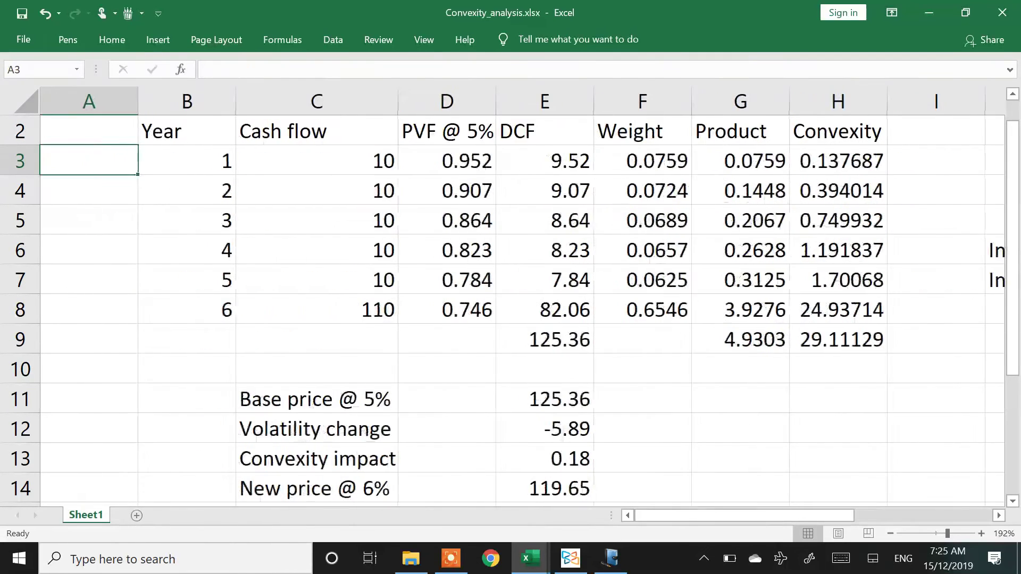
Make the volatility change in E12 positive by editing its formula to =ROUND(E9*4.7%,2)
key("Down")
key("Down")
key("Down")
key("Down")
key("Down")
key("Down")
key("Down")
key("Down")
key("Down")
key("Down")
key("Down")
key("Down")
key("Right")
key("Right")
key("Right")
key("Right")
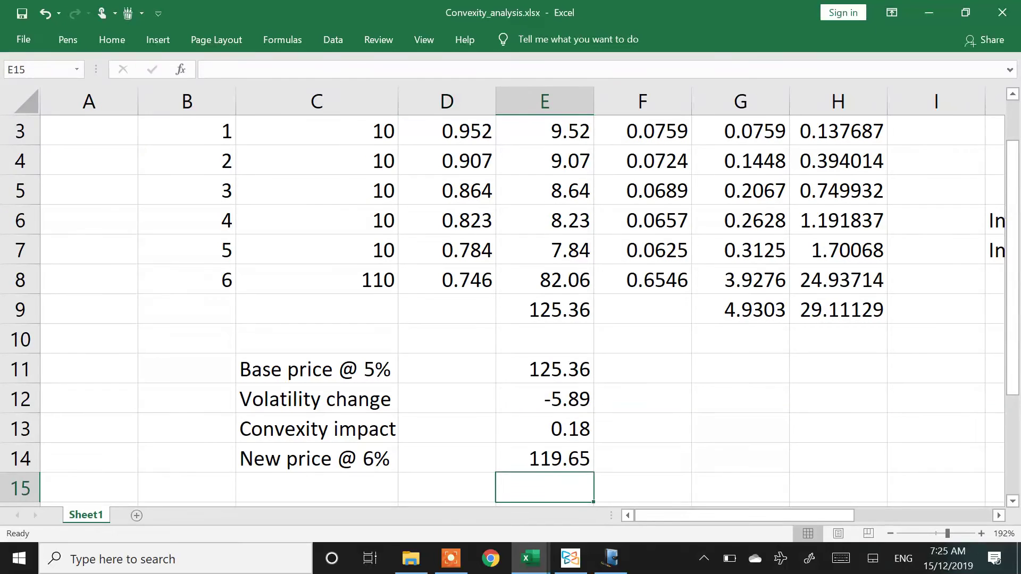
key("Up")
key("Up")
key("Up")
key("Up")
key("Right")
key("Left")
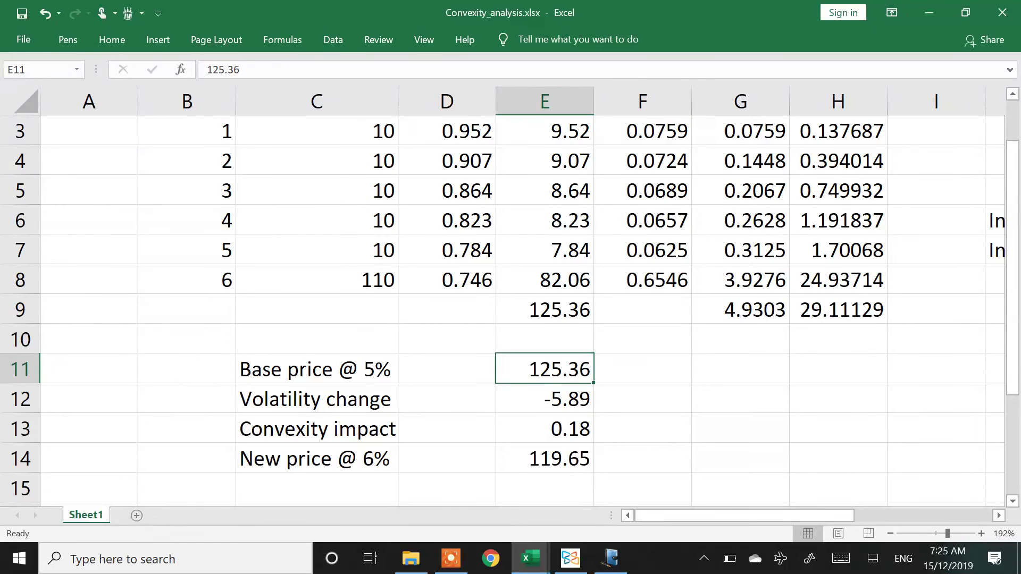
key("Down")
key("Left")
key("Left")
key("Right")
key("Right")
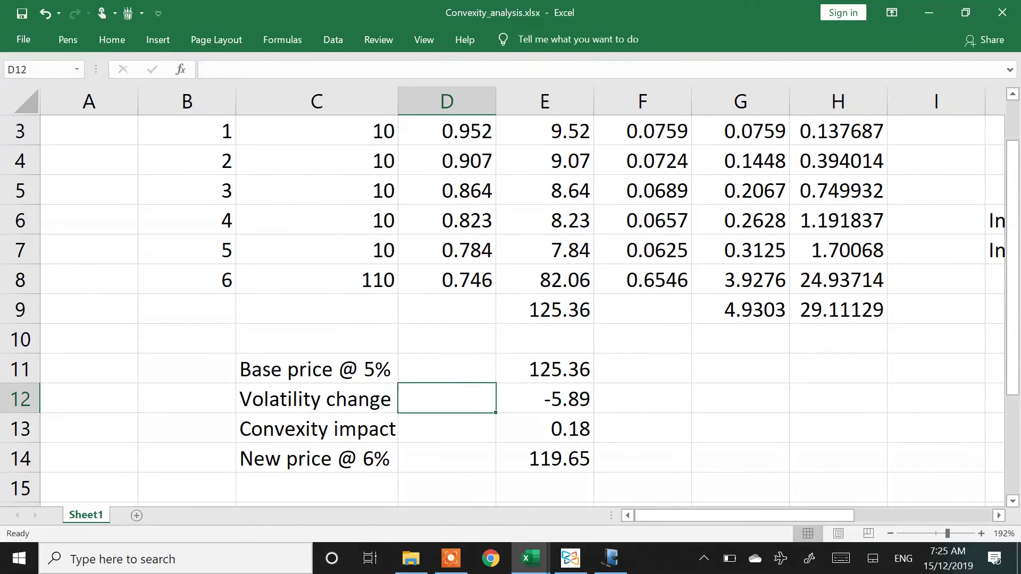
key("F2")
key("Left")
key("Left")
key("Left")
key("Left")
key("Left")
key("Left")
key("Left")
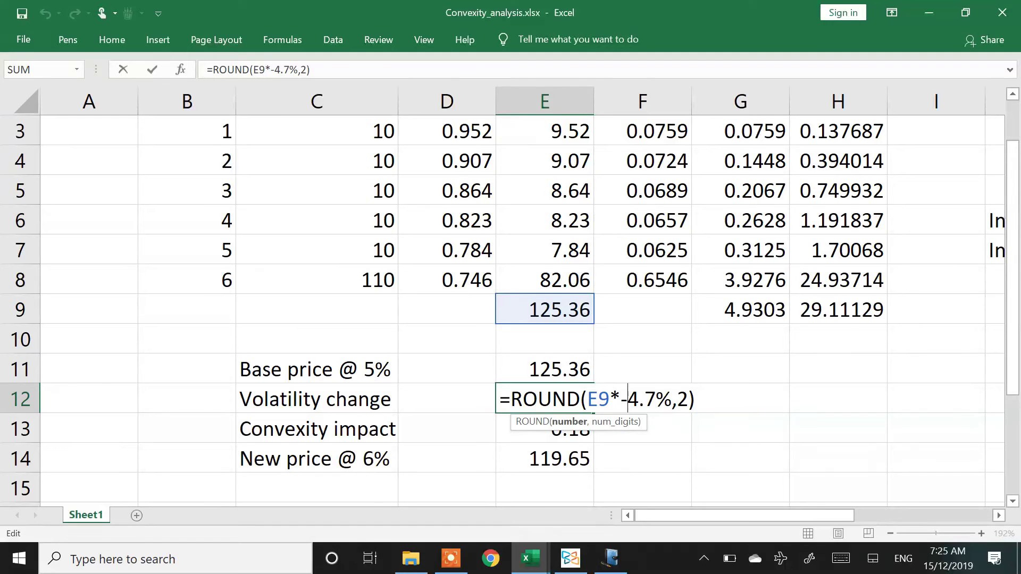
key("BackSpace")
key("Return")
key("Up")
key("Left")
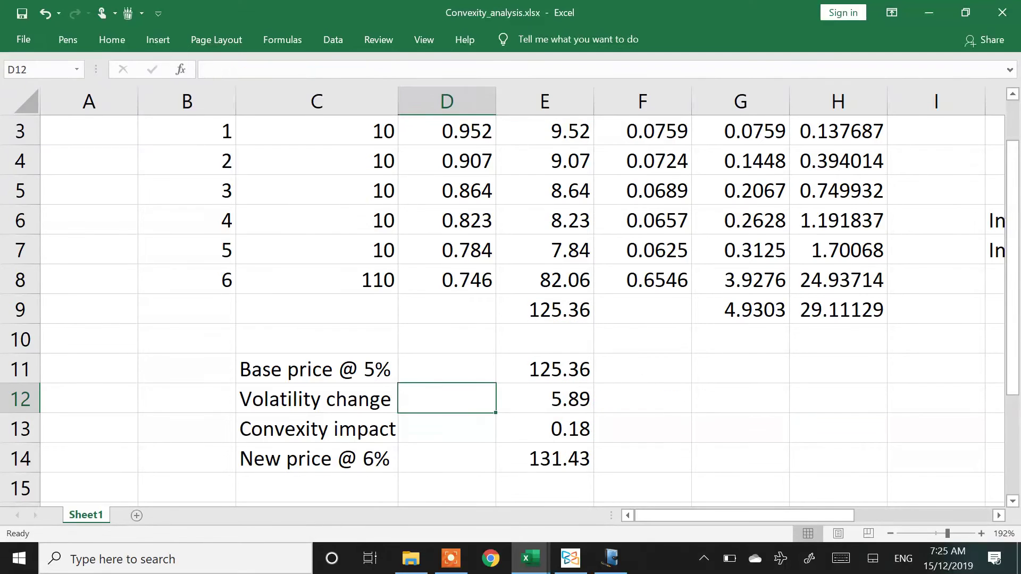
Change the label in C14 to "New price @ 4%"
key("Left")
key("Up")
key("Down")
key("Down")
key("Down")
key("F2")
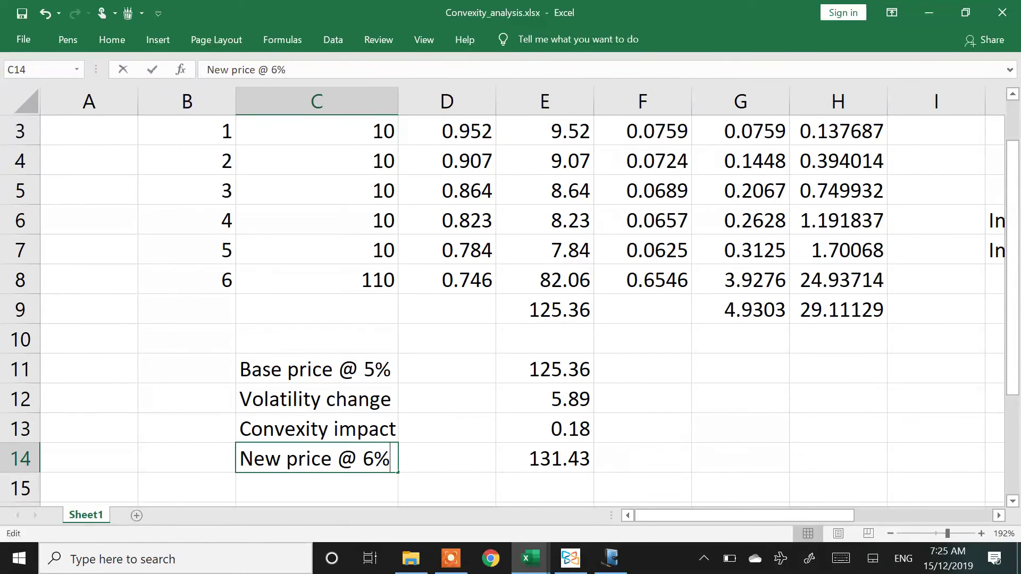
key("Left")
key("BackSpace")
type("4")
key("Return")
Compare the computed 4% price in E14 with the 4% bond prices in K4 and L4
key("Up")
key("Up")
key("Right")
key("Right")
key("Right")
key("Right")
key("Right")
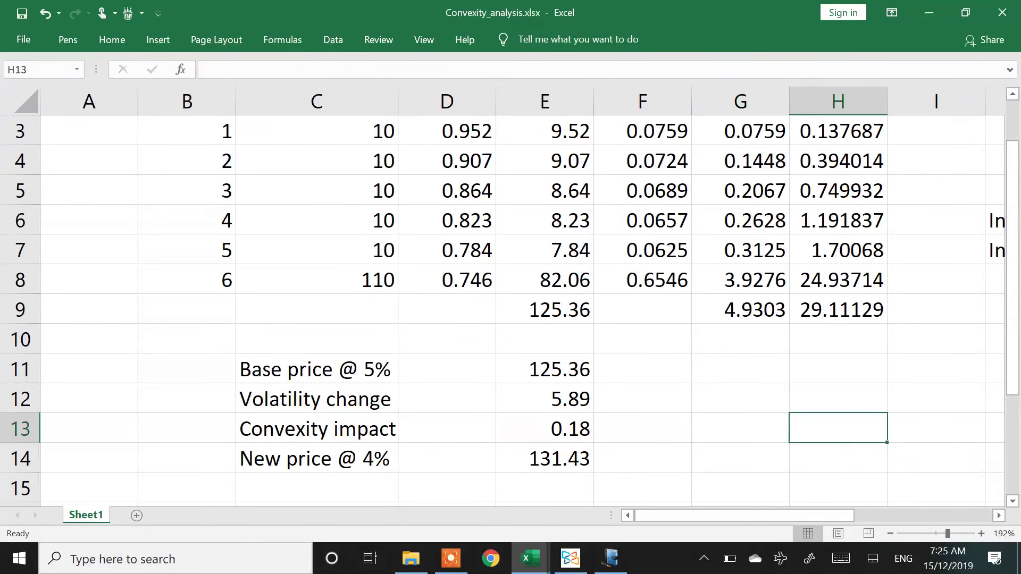
key("Right")
key("Right")
key("Right")
key("Left")
key("Right")
key("Right")
key("Left")
key("Left")
key("Left")
key("Left")
key("Left")
key("Left")
key("Left")
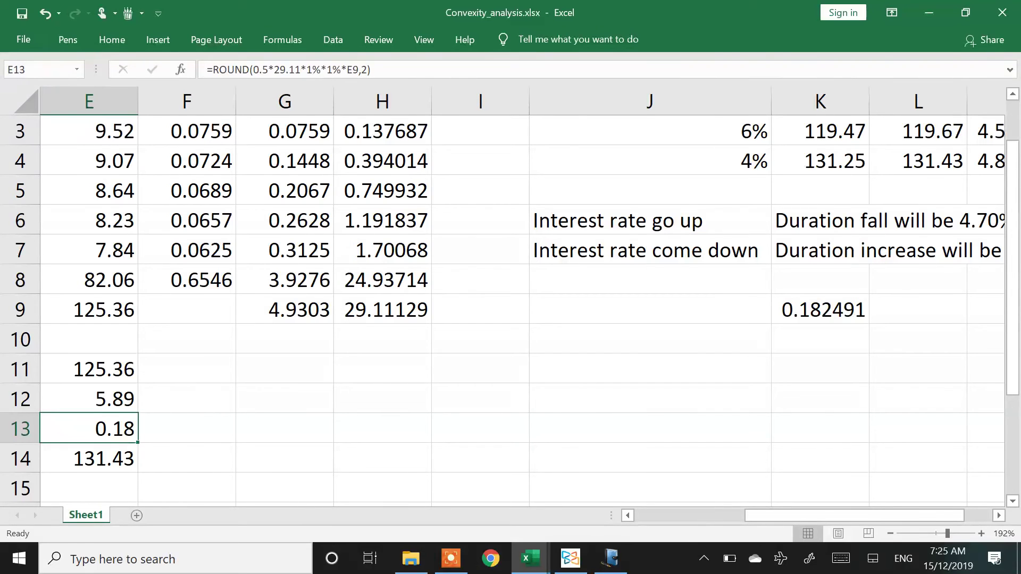
key("Down")
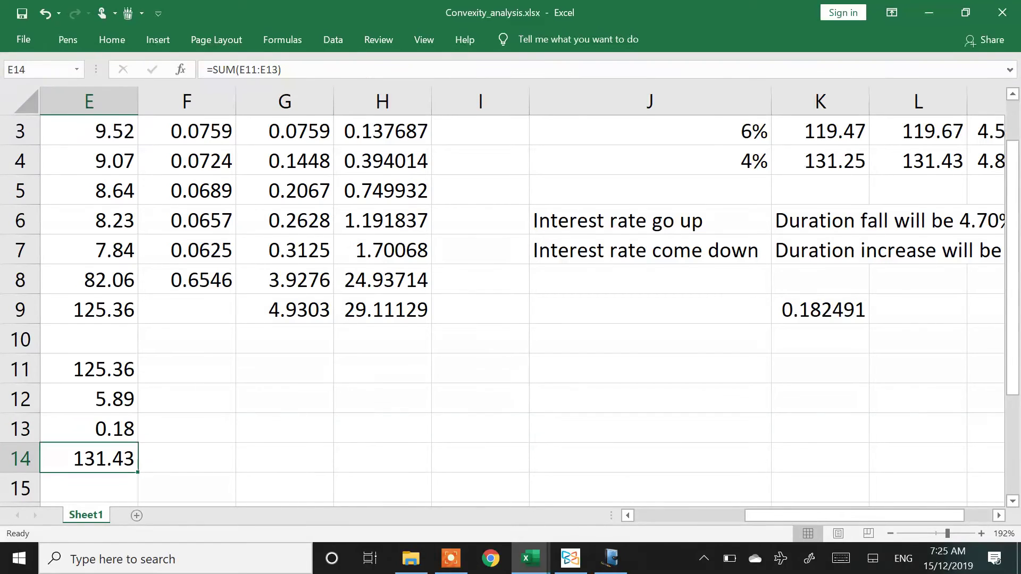
key("Left")
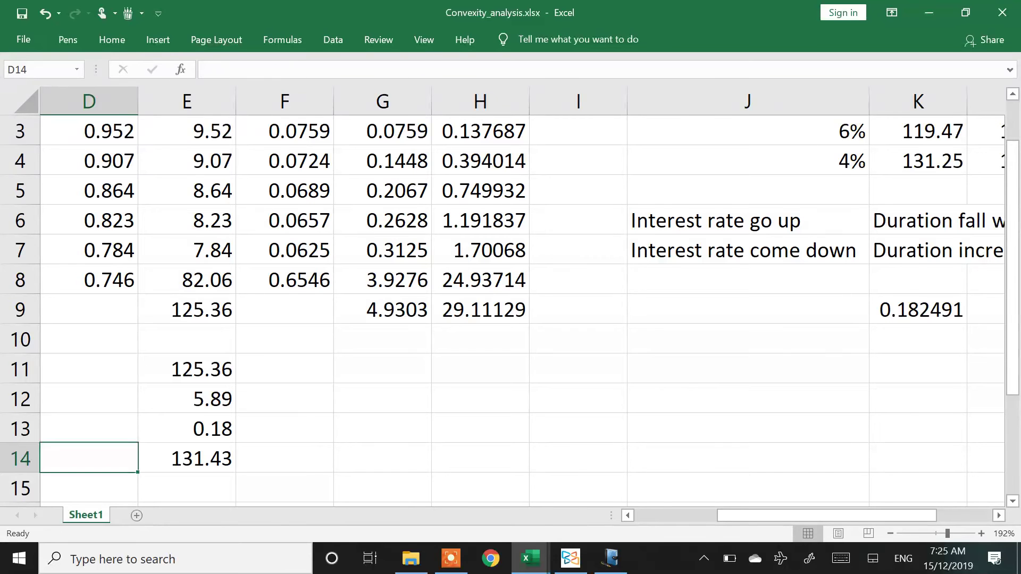
key("Right")
key("Right")
key("Right")
key("Right")
key("Right")
key("Right")
key("Right")
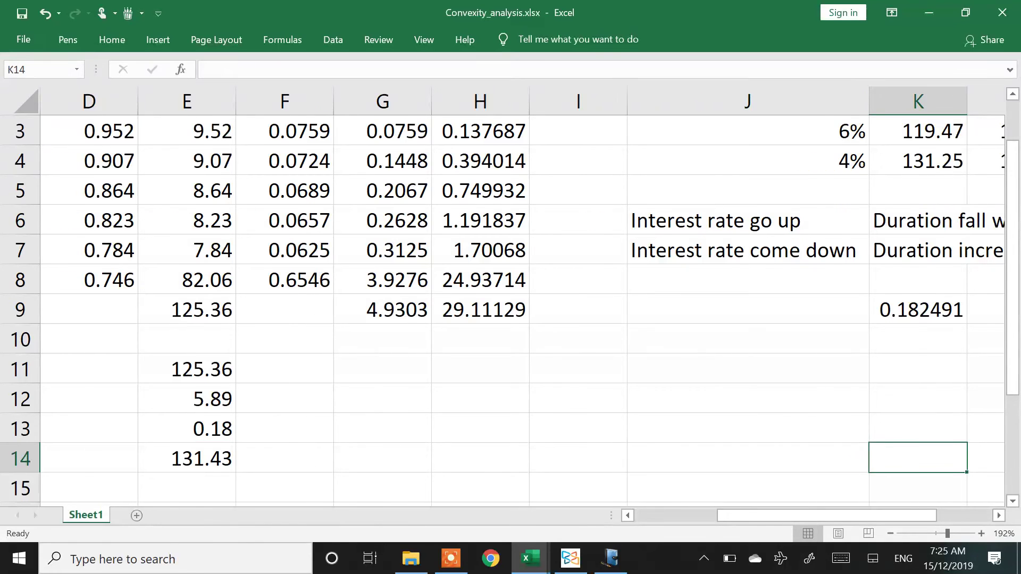
key("Right")
key("Right")
key("Left")
key("Home")
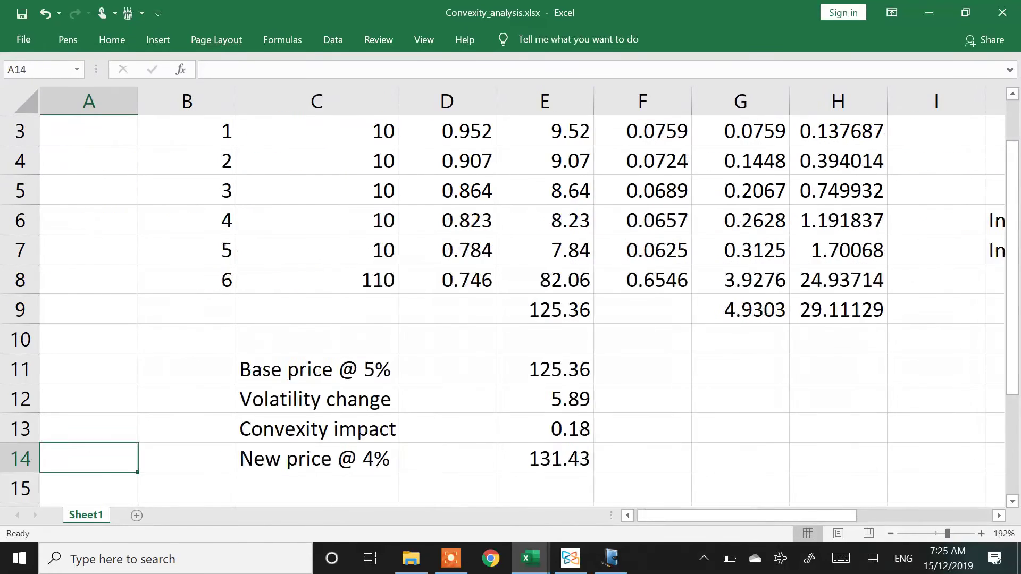
key("Right")
key("Right")
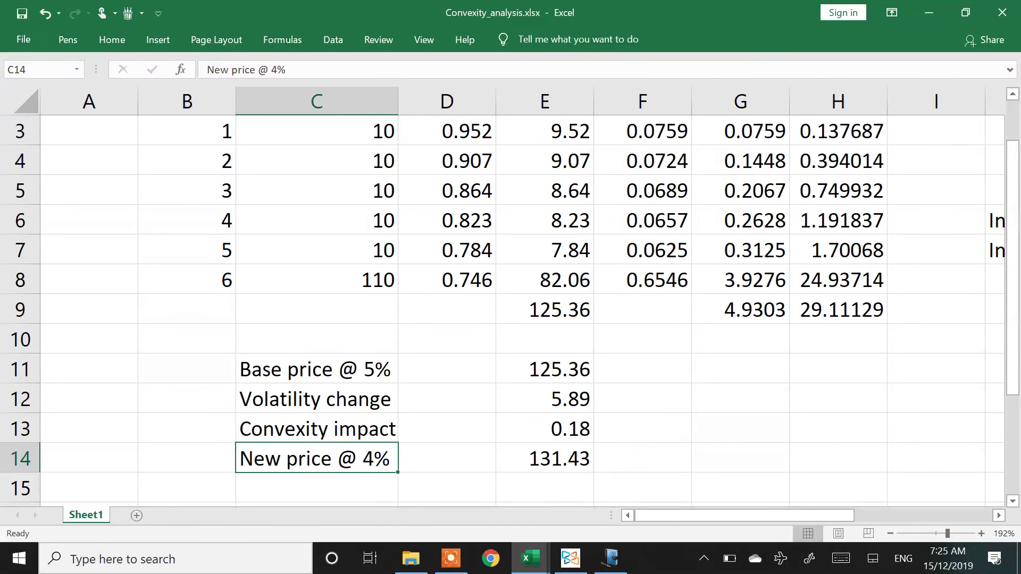
Switch to the Duration and Convexity Calculator workbook and set the yield change in F1 to -1%
key("alt+Tab")
key("alt+Tab")
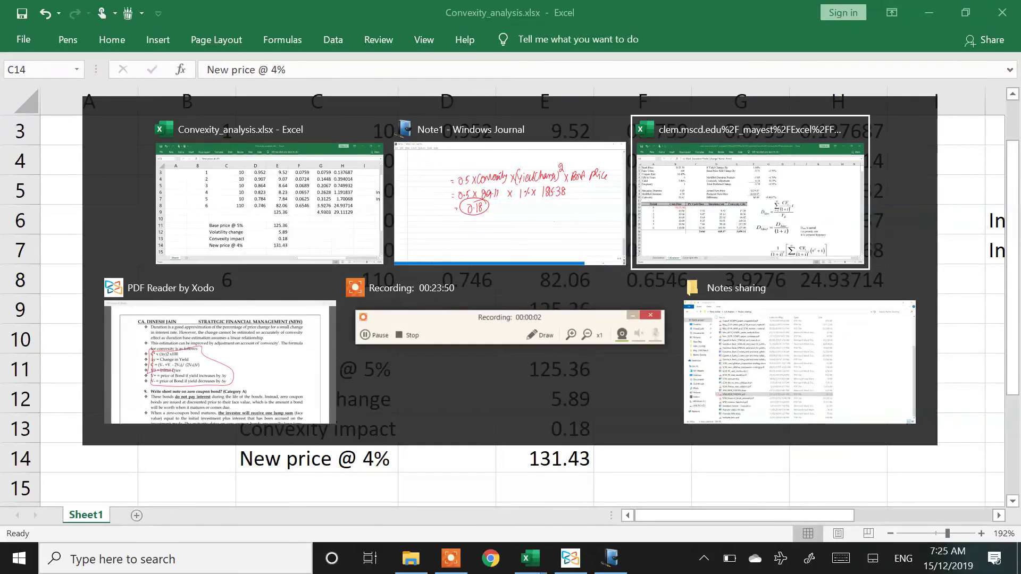
key("Up")
key("Up")
key("Up")
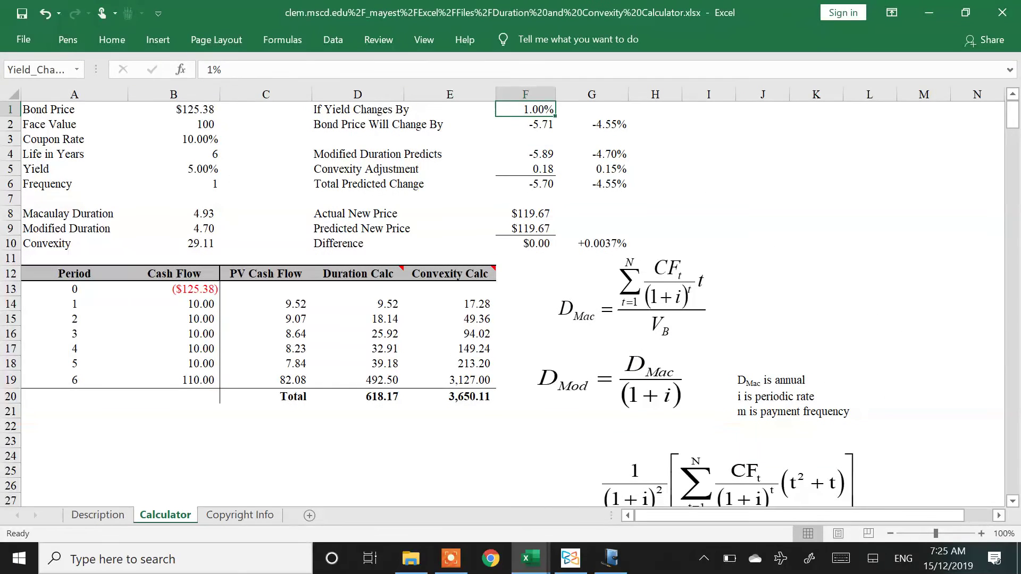
type("-1")
key("Return")
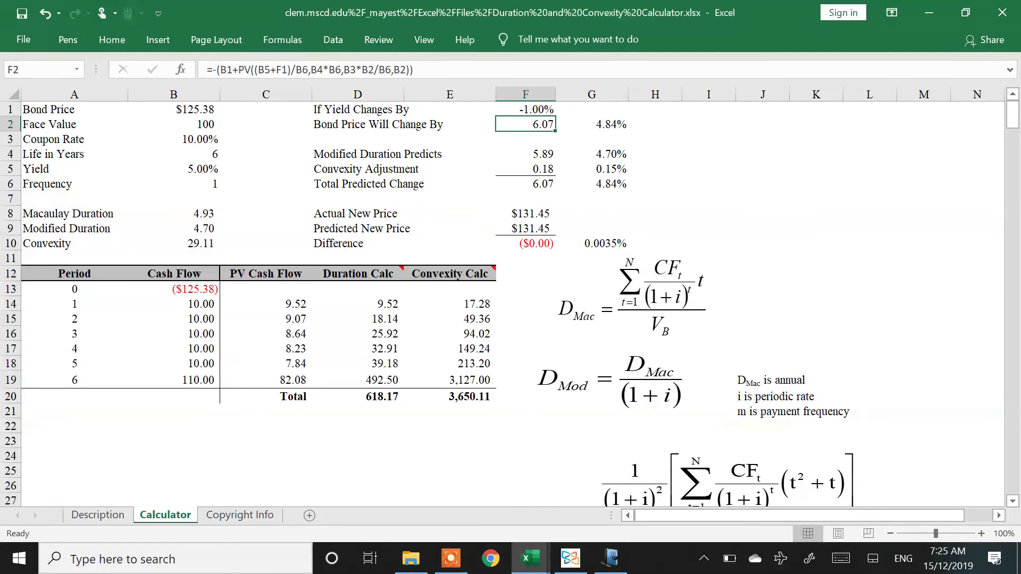
Examine the calculator's duration prediction, convexity adjustment, total predicted change, and actual and predicted new prices
key("Down")
key("Down")
key("Down")
key("Down")
key("Down")
key("Down")
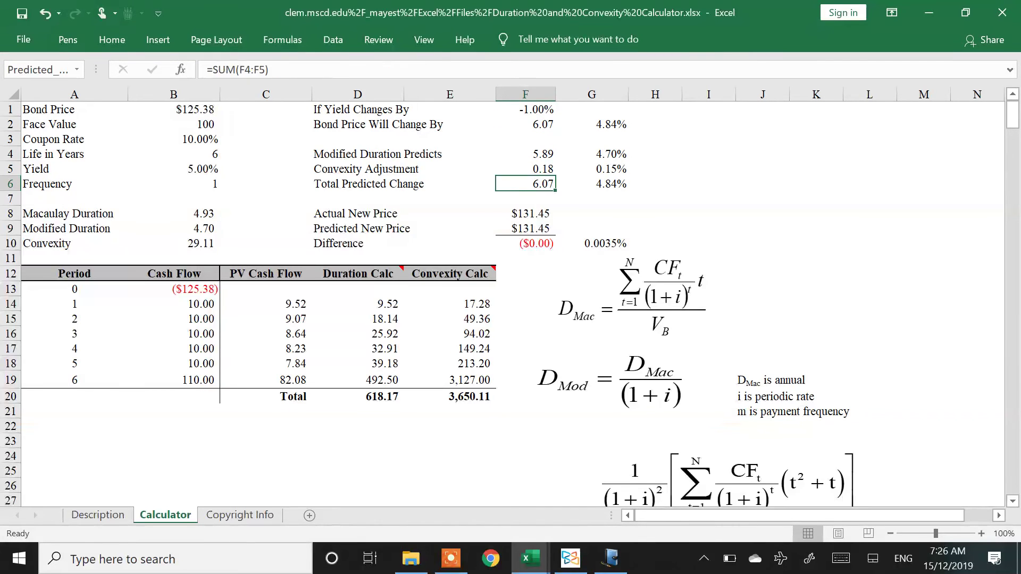
key("Down")
key("Down")
key("Down")
key("Down")
key("Down")
key("Down")
Return to Convexity_analysis.xlsx and inspect the convexity impact formula in E13
key("alt+Tab")
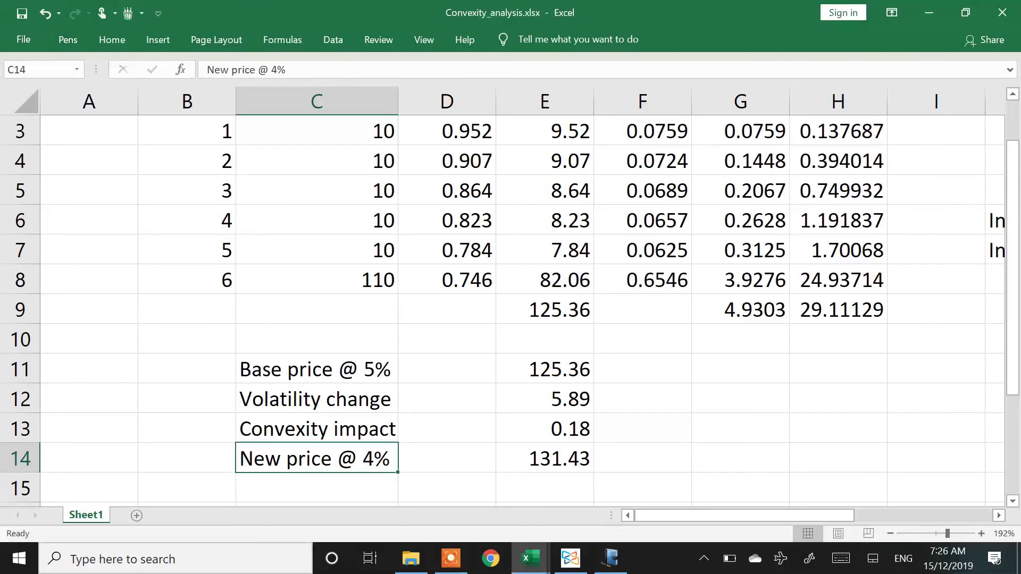
key("alt+Tab")
key("Escape")
key("Right")
key("Right")
key("Up")
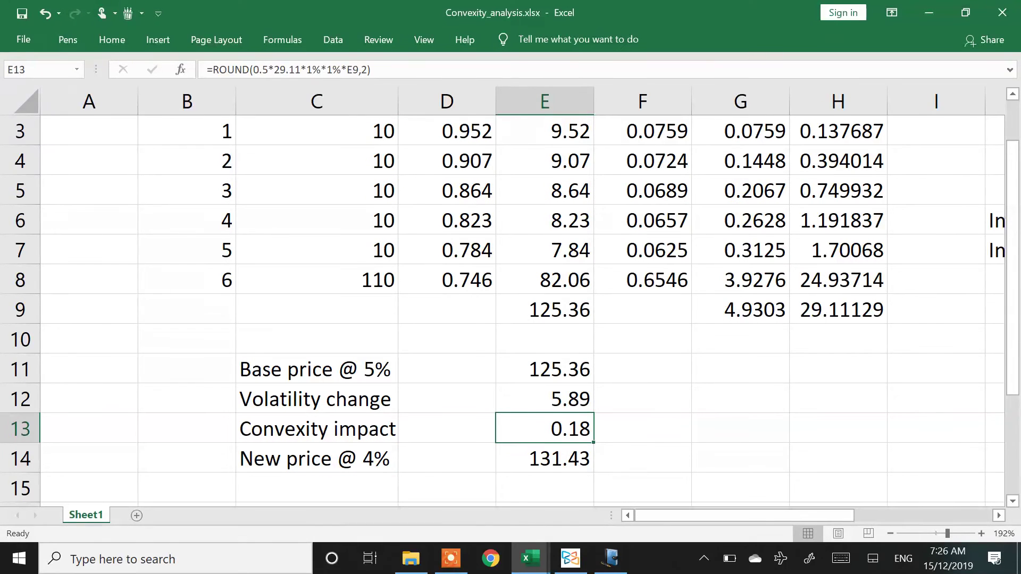
key("F2")
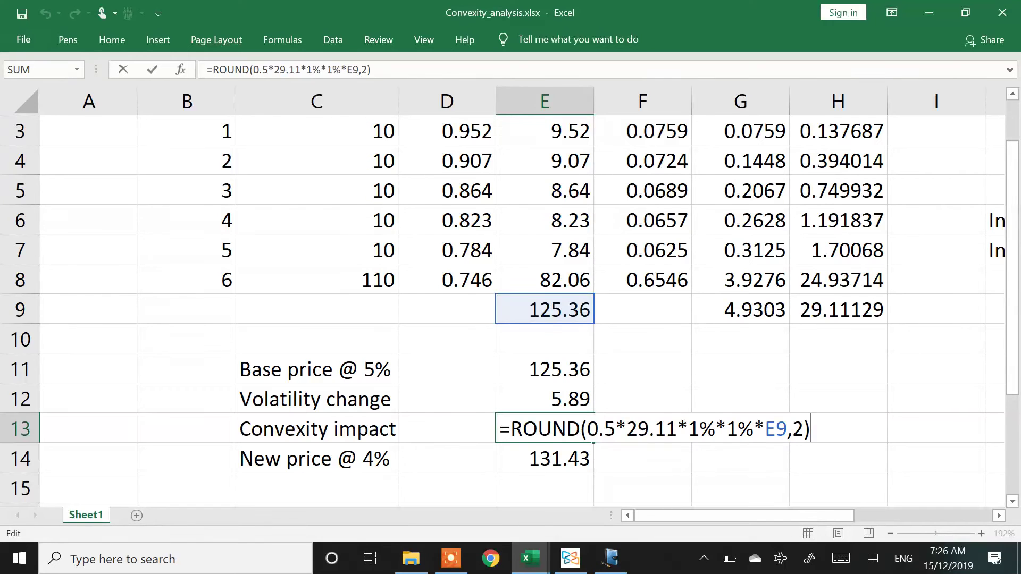
key("ctrl+Return")
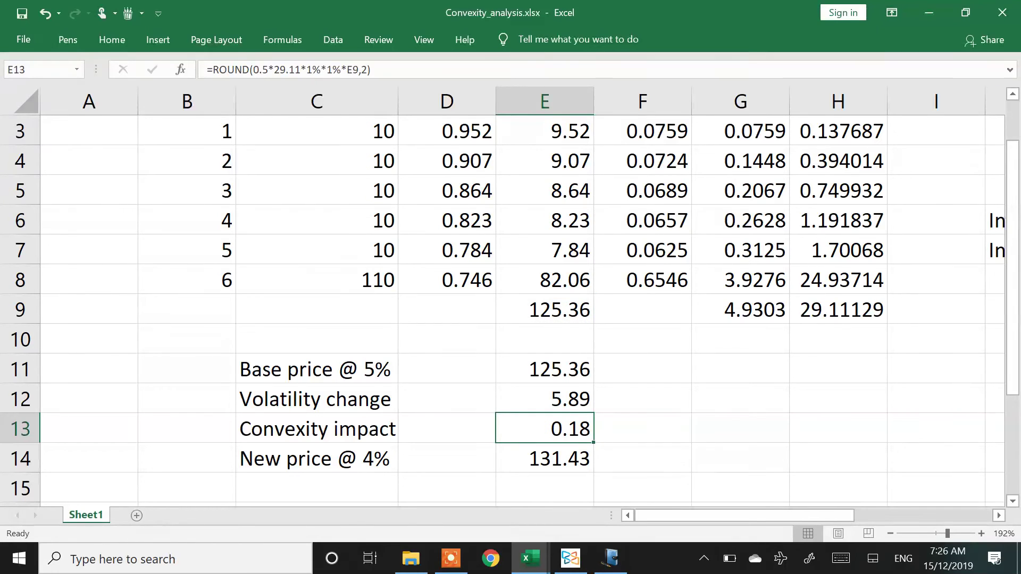
Inspect the year 1 convexity formula in H3
key("Right")
key("Right")
key("Right")
key("Right")
key("Up")
key("Up")
key("Up")
key("Up")
key("Up")
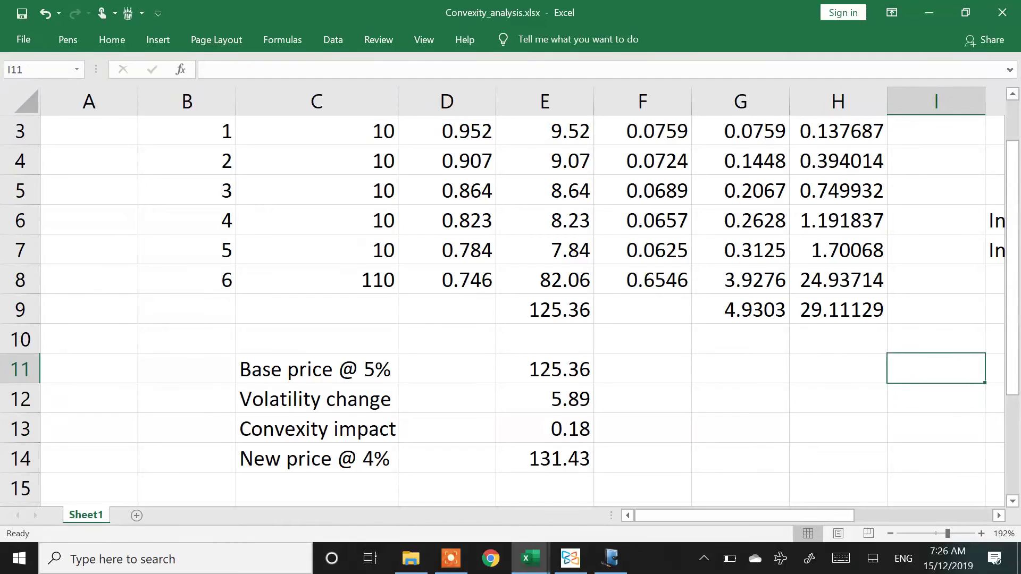
key("Up")
key("Up")
key("Up")
key("Up")
key("Up")
key("Up")
key("Up")
key("Down")
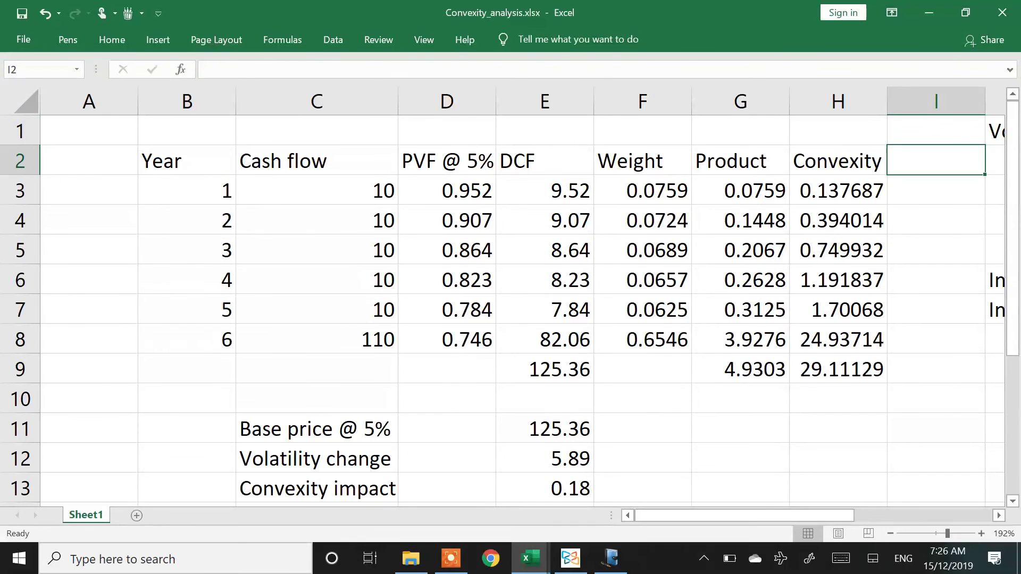
key("Down")
key("Left")
key("F2")
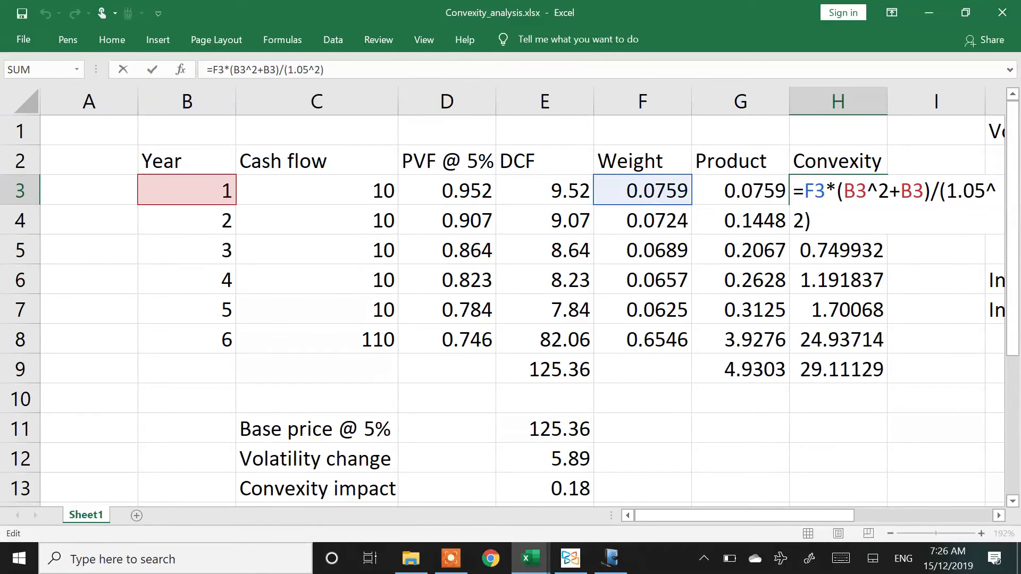
key("Escape")
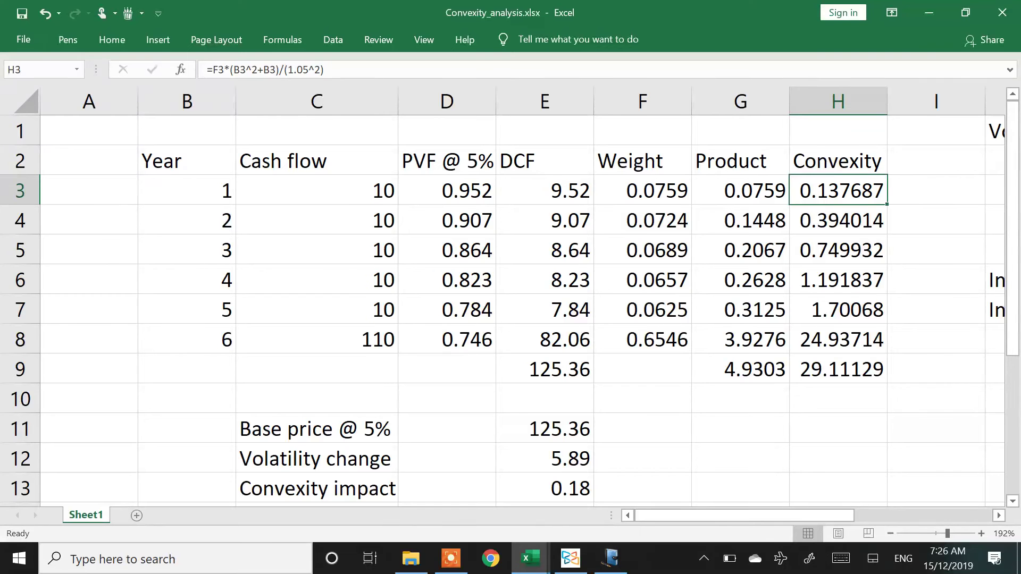
Switch to the PDF notes in Xodo and review the circled convexity formula
key("alt+Tab")
key("alt+Tab")
key("alt+Tab")
key("alt+Tab")
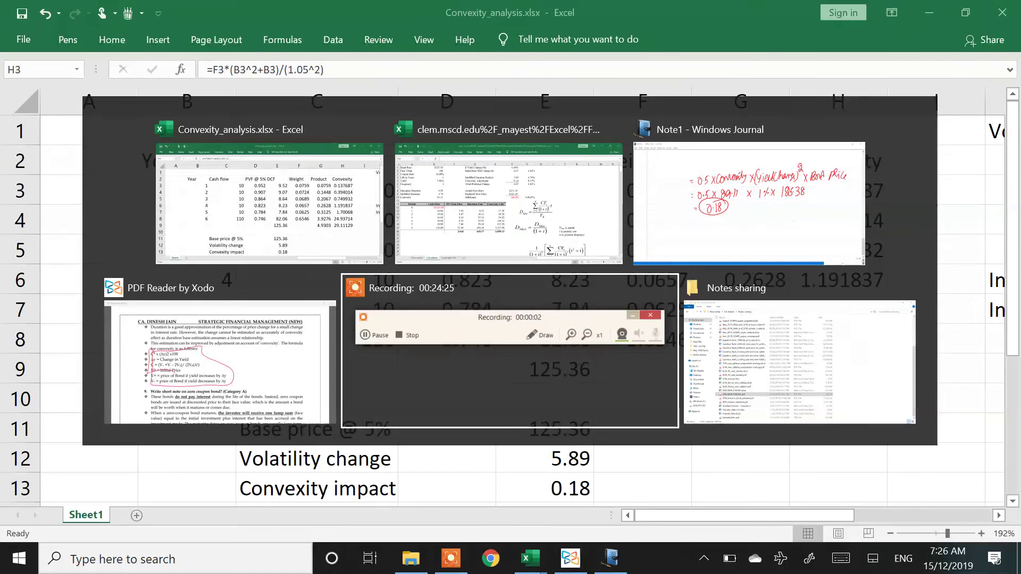
key("alt+shift+Tab")
scroll(544, 289, "down", 1)
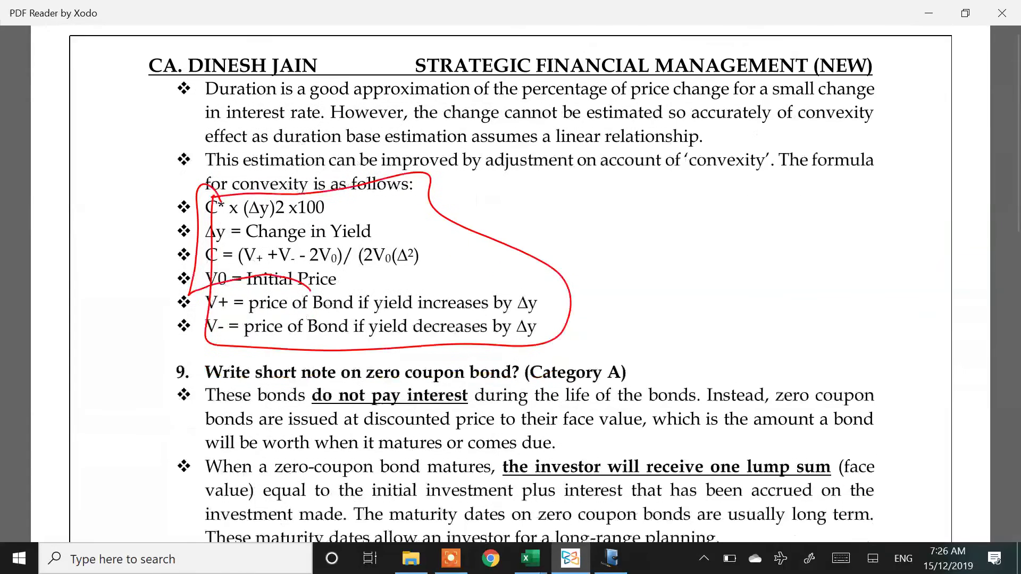
scroll(544, 290, "down", 1)
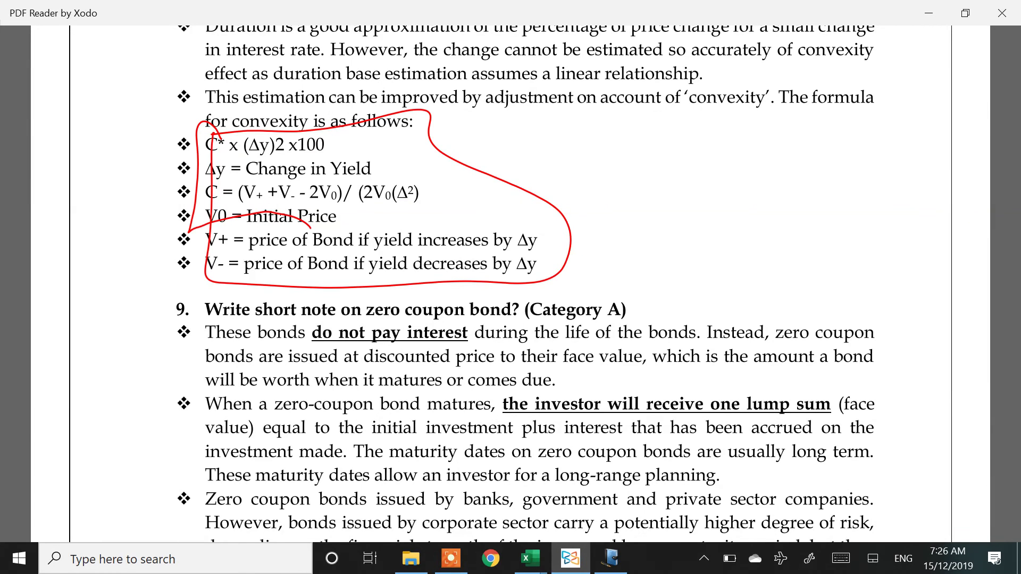
Circle the phrase "bonds are issued at discounted price to their face value" in red in the zero coupon bond note
key("alt+Tab")
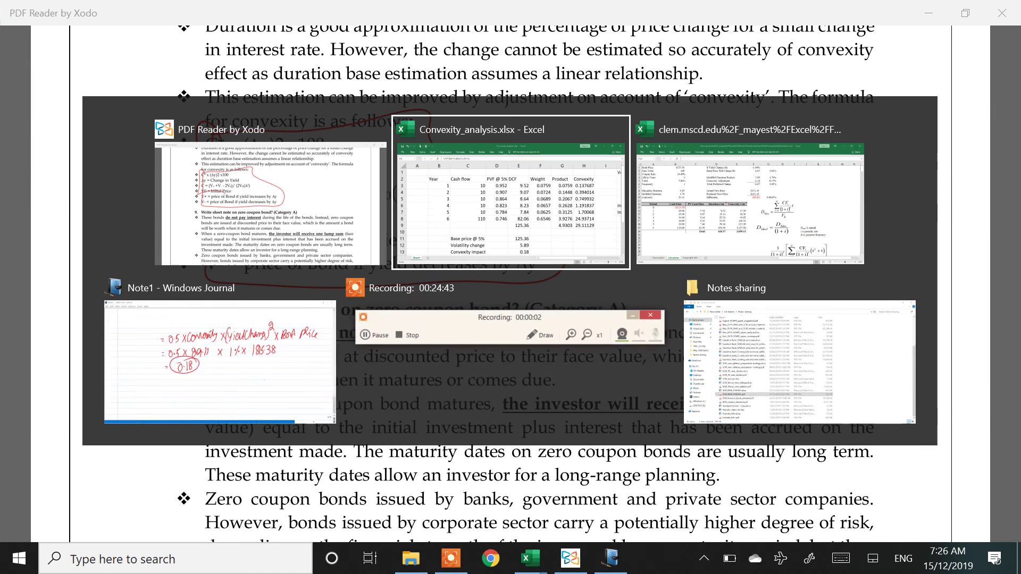
key("alt+shift+Tab")
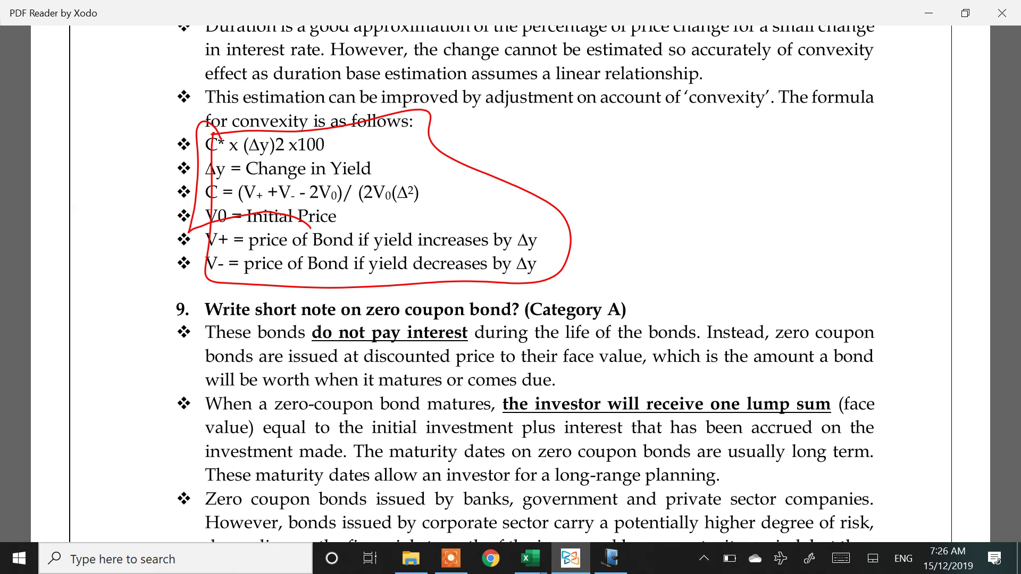
scroll(511, 282, "down", 3)
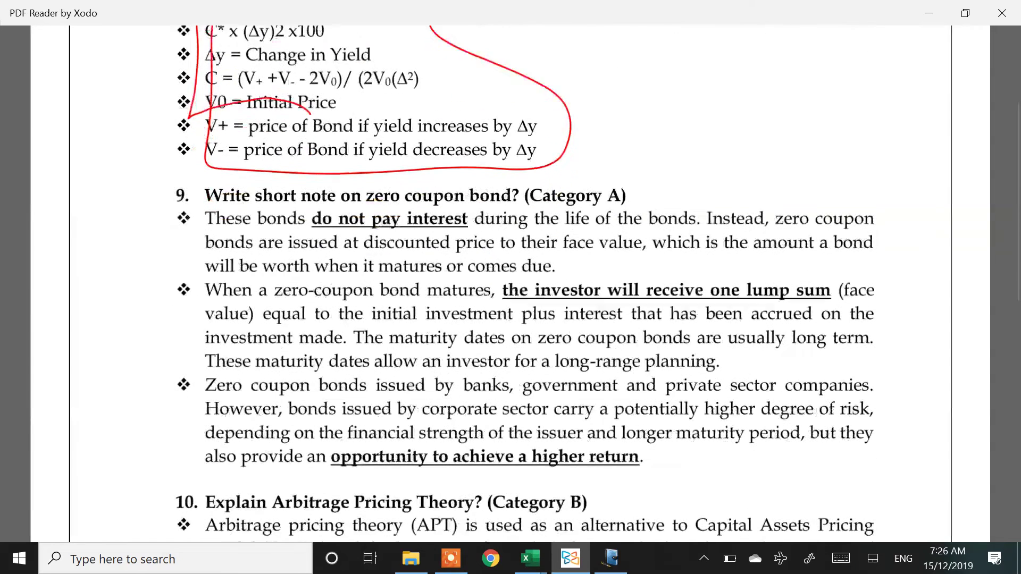
mouse_move(192, 246)
left_mouse_down()
mouse_move(596, 239)
mouse_move(523, 222)
mouse_move(197, 226)
left_mouse_up()
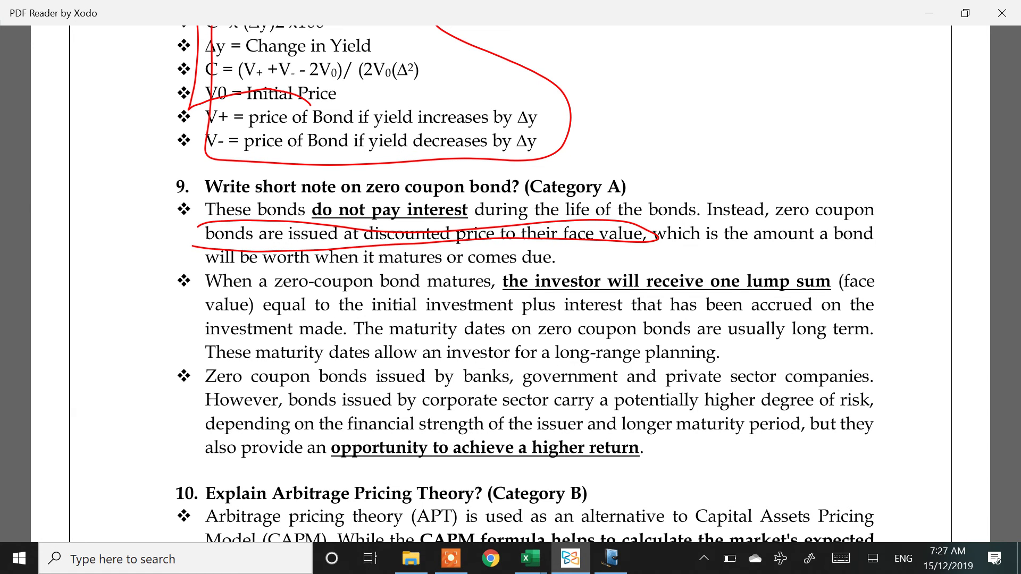
Underline "the initial investment plus interest that has been accrued on the investment made" in red in the zero coupon bond note
mouse_move(363, 307)
left_mouse_down()
mouse_move(372, 321)
mouse_move(918, 310)
left_mouse_up()
left_click_drag(204, 330, 318, 331)
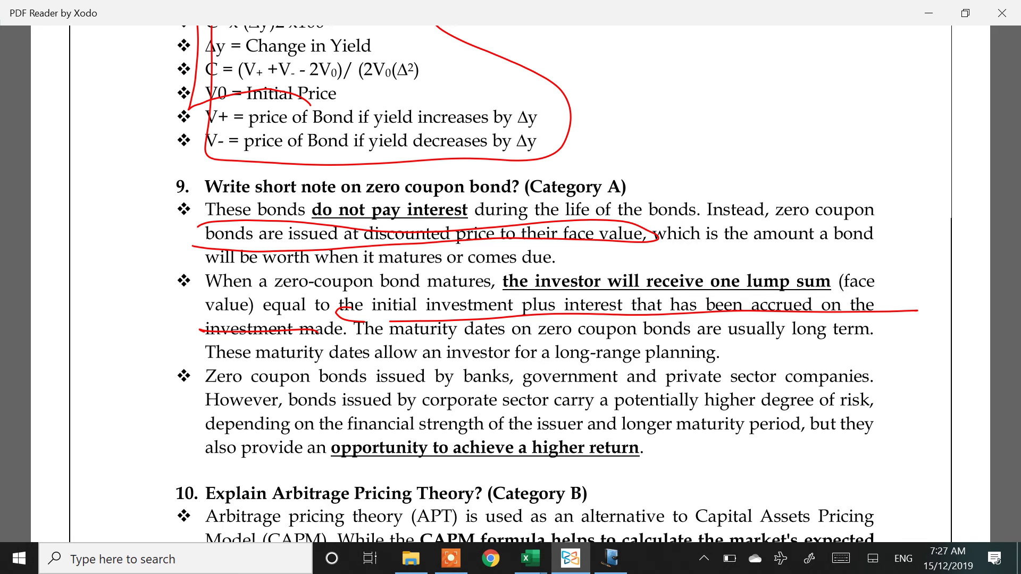
Handwrite the CAPM formula Rf+β(Rm−Rf) in red in the blank space beside the convexity formula
scroll(510, 287, "up", 1)
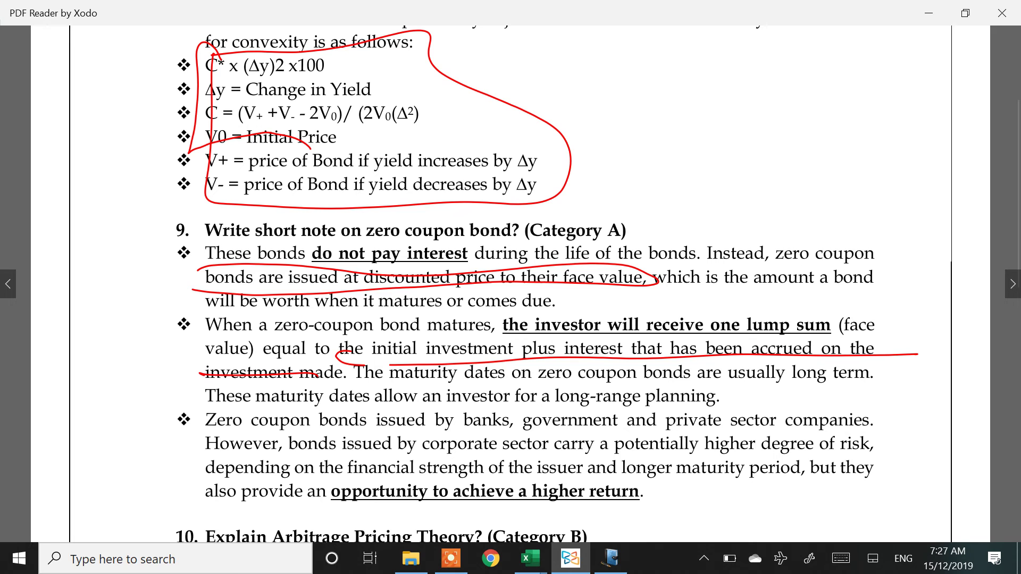
mouse_move(652, 55)
left_mouse_down()
mouse_move(649, 98)
mouse_move(668, 96)
mouse_move(668, 105)
left_mouse_up()
left_click_drag(672, 89, 705, 76)
mouse_move(698, 59)
left_mouse_down()
mouse_move(691, 105)
mouse_move(708, 118)
mouse_move(720, 102)
left_mouse_up()
mouse_move(759, 57)
left_mouse_down()
mouse_move(756, 111)
mouse_move(781, 64)
mouse_move(788, 94)
mouse_move(833, 84)
mouse_move(835, 103)
left_mouse_up()
left_click_drag(843, 66, 852, 97)
left_click_drag(872, 70, 857, 103)
left_click_drag(884, 50, 868, 105)
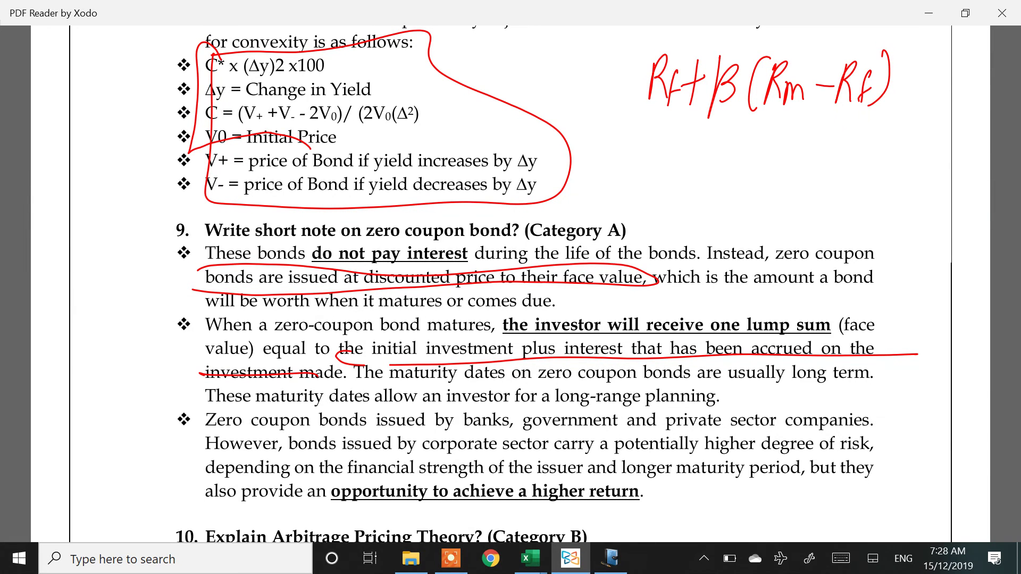
Circle the required return expression R(f) + B1(RP1) + B2(RP2) + …. Bj(RPn) in red under Arbitrage Pricing Theory
scroll(511, 285, "down", 8)
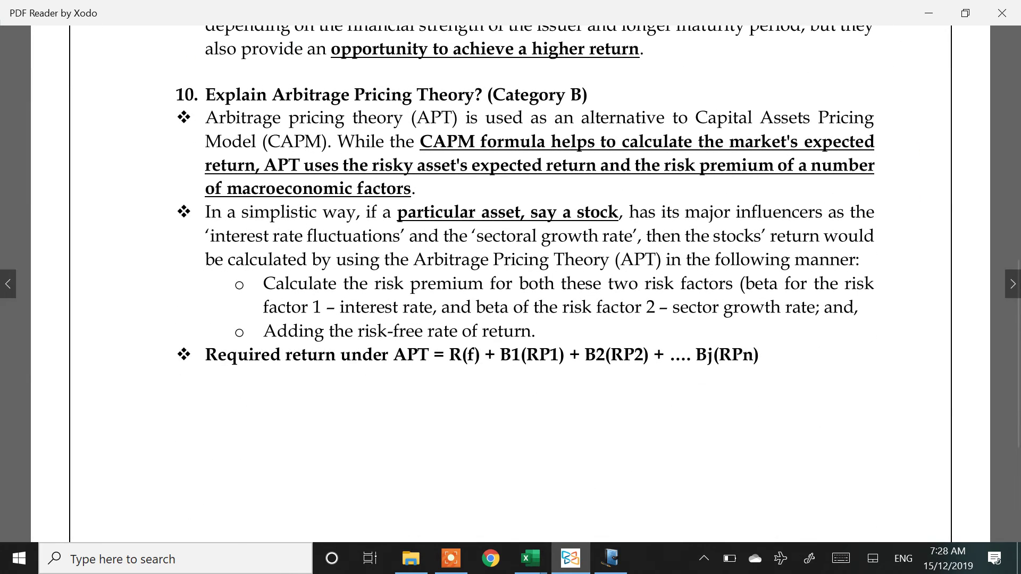
mouse_move(470, 331)
left_mouse_down()
mouse_move(462, 374)
mouse_move(775, 381)
mouse_move(586, 341)
mouse_move(446, 344)
left_mouse_up()
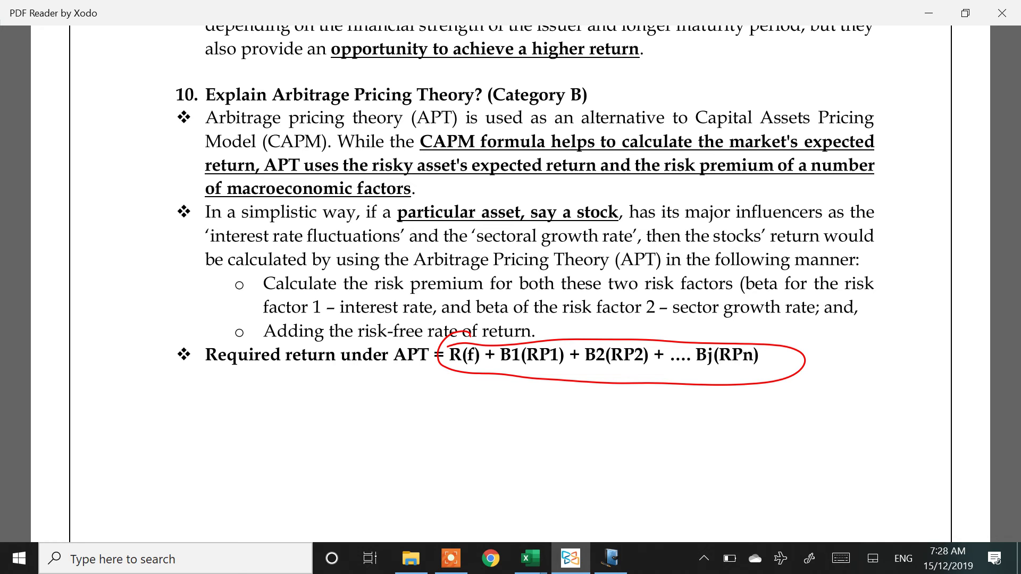
scroll(510, 282, "up", 15)
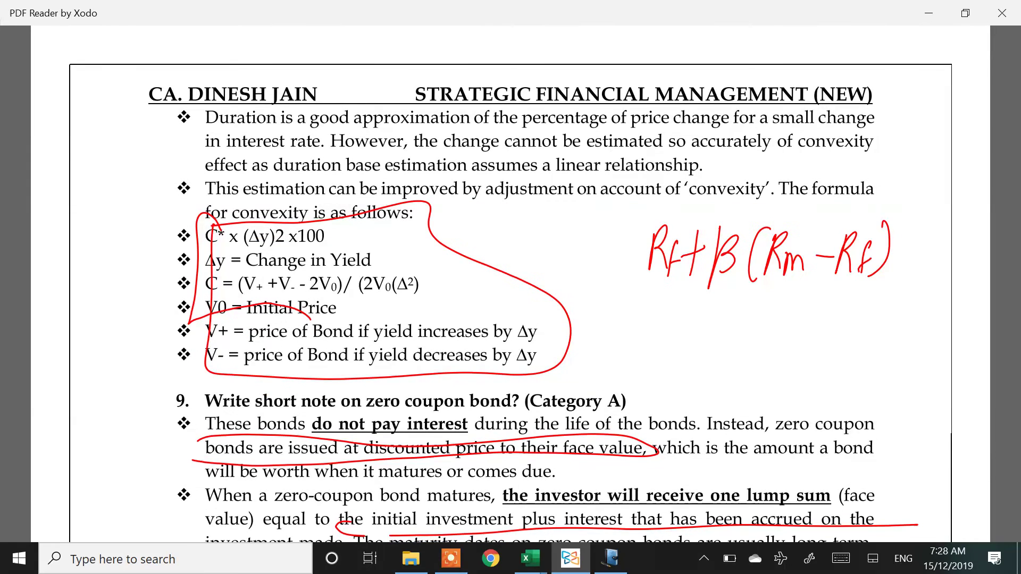
Switch to Convexity_analysis.xlsx in Excel and inspect the cell references in the year 1 convexity formula in H3
key("alt+Tab")
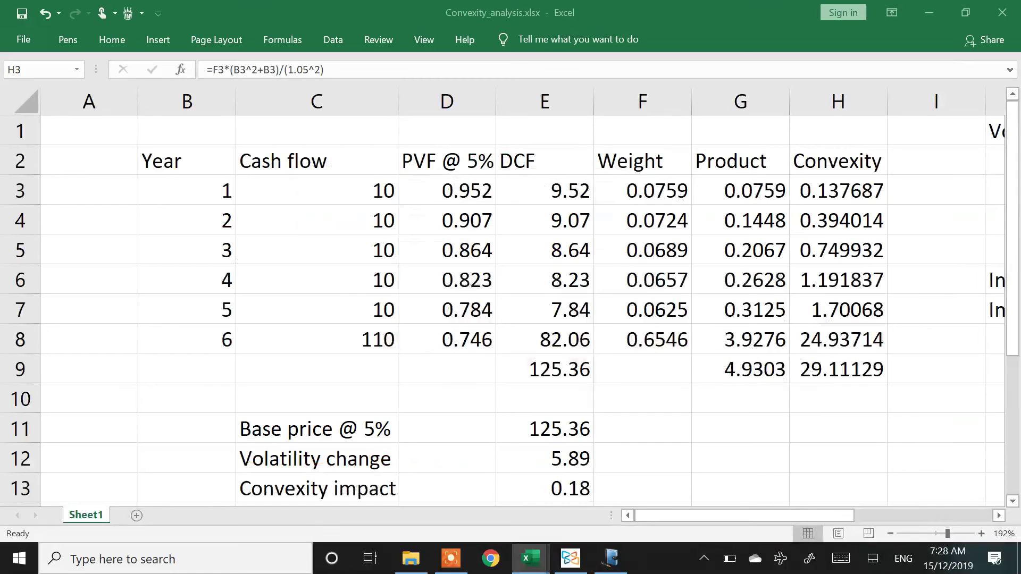
key("Left")
key("Left")
key("Left")
key("Left")
key("Up")
key("Right")
key("Right")
key("Right")
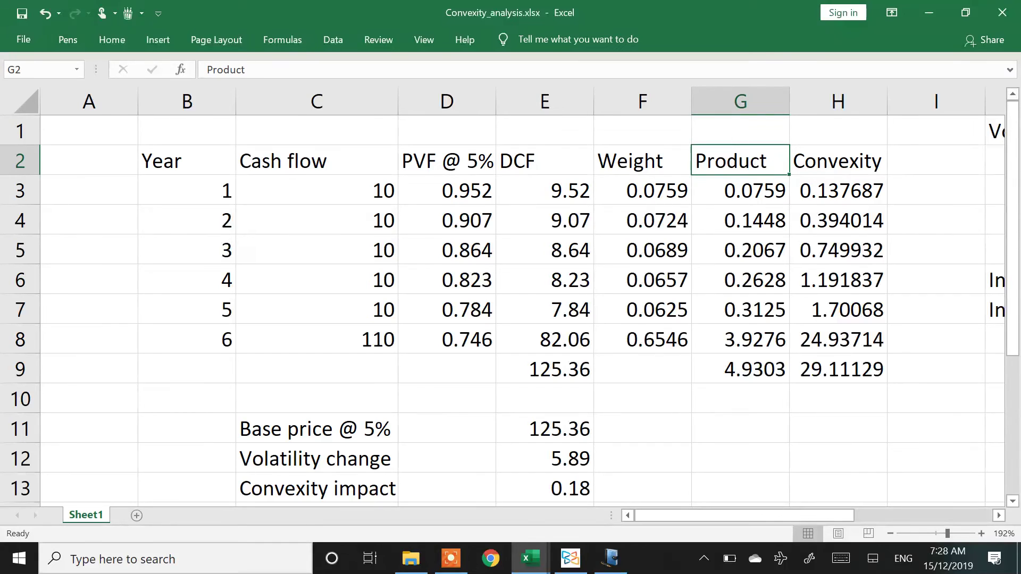
key("Right")
key("Down")
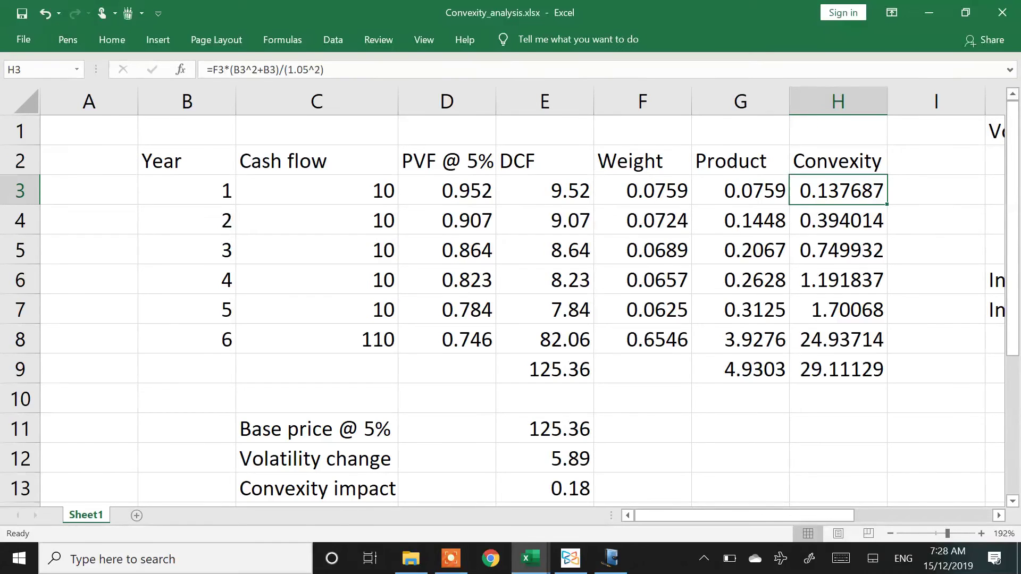
key("F2")
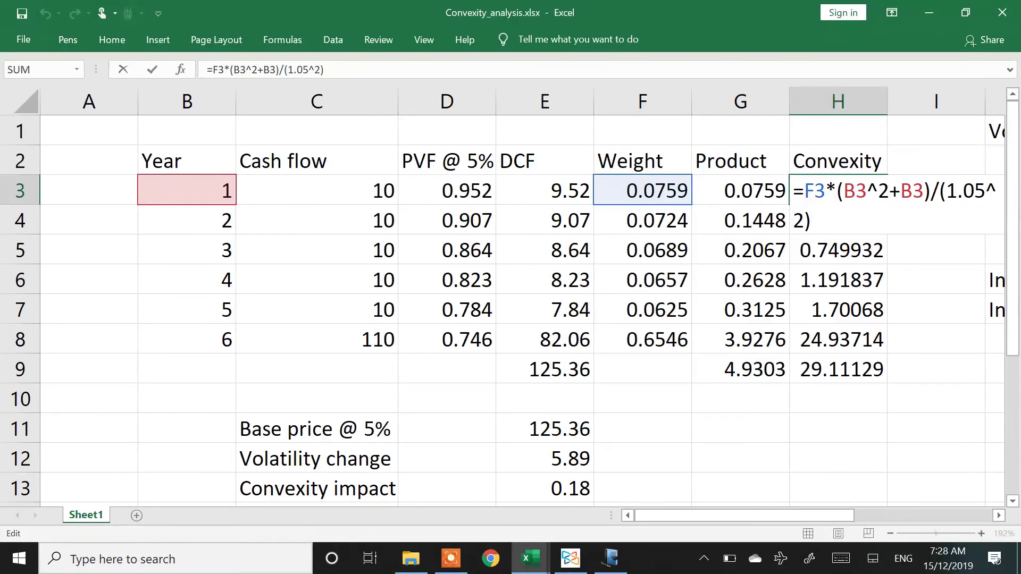
key("ctrl+Return")
Review the total convexity in H9 and the price build-up from E11 to E14
left_click(839, 369)
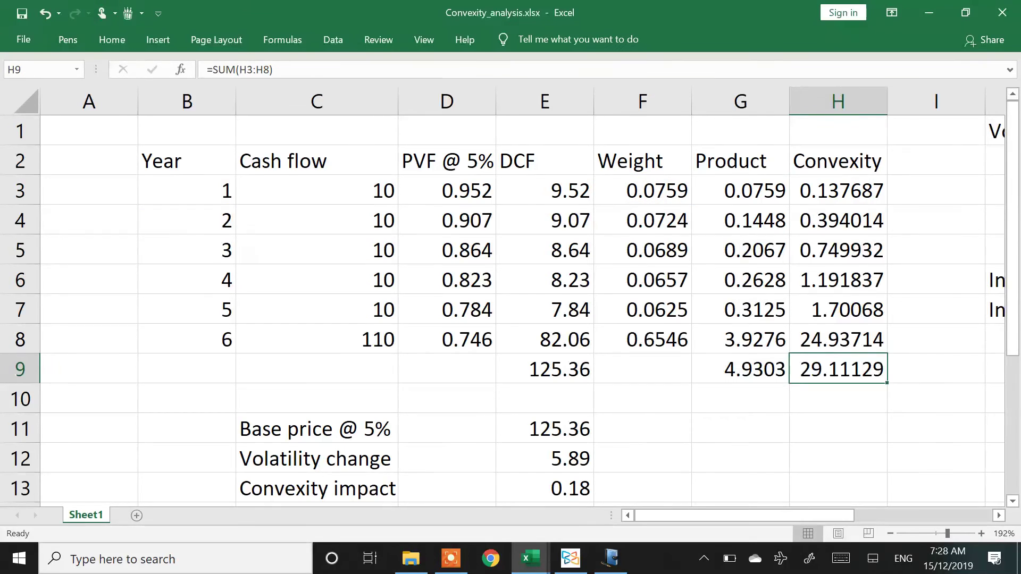
left_click(838, 398)
left_click(838, 428)
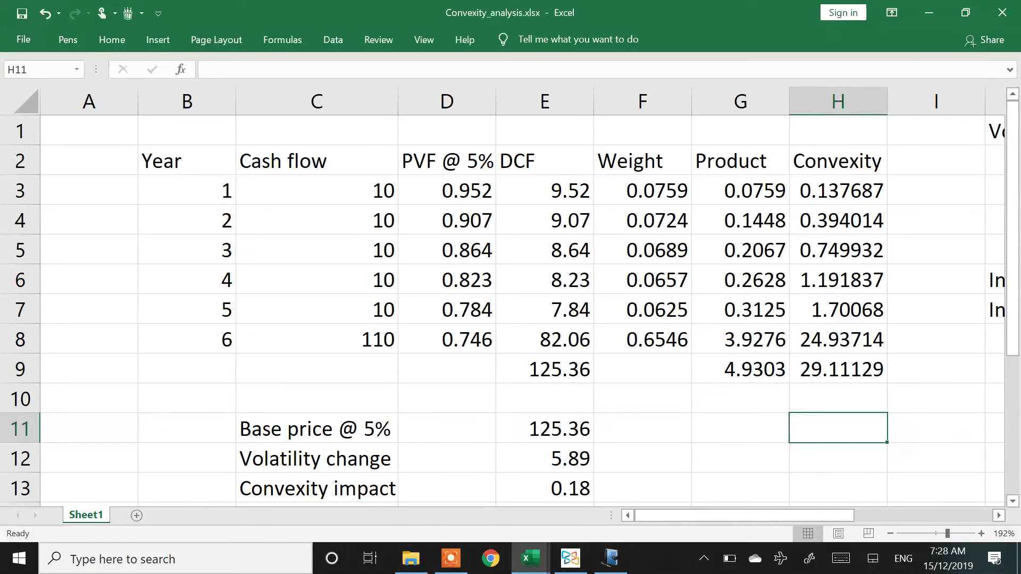
key("Left")
key("Left")
key("Left")
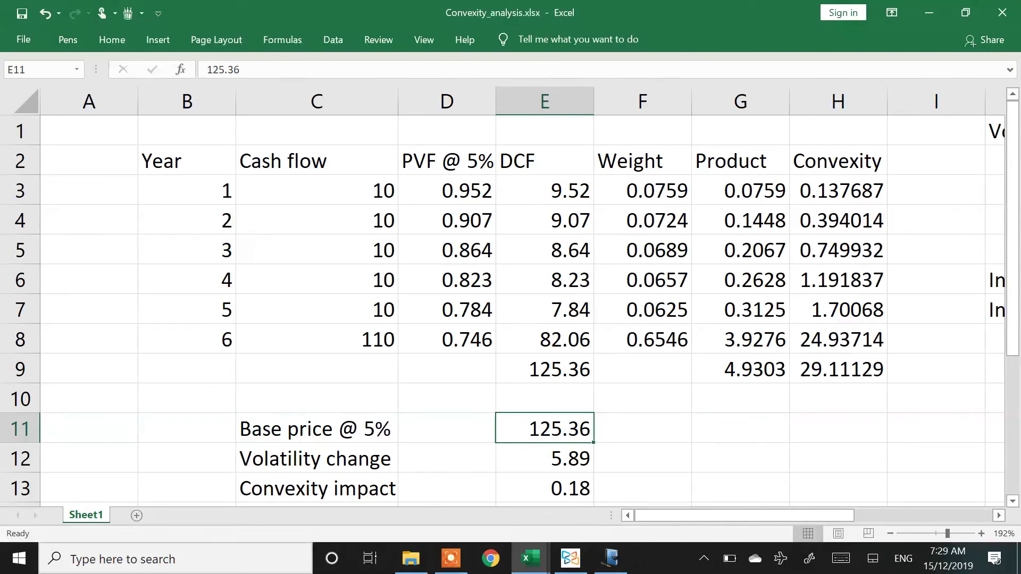
key("Down")
key("Down")
key("Down")
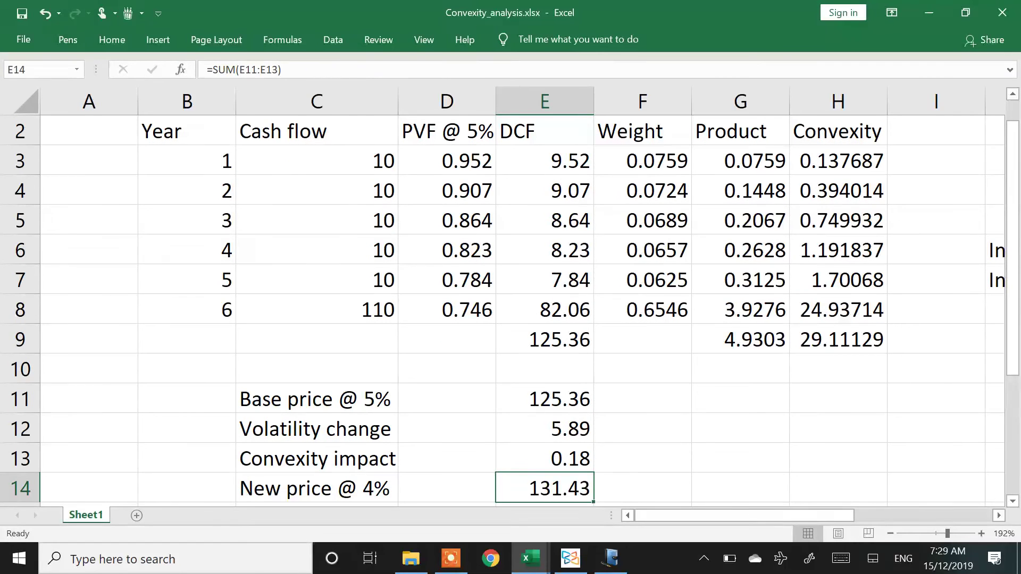
Examine the duration-based versus actual price comparison and the interest rate notes in columns J to O
key("Right")
key("Right")
key("Right")
key("Right")
key("Right")
key("Right")
key("Right")
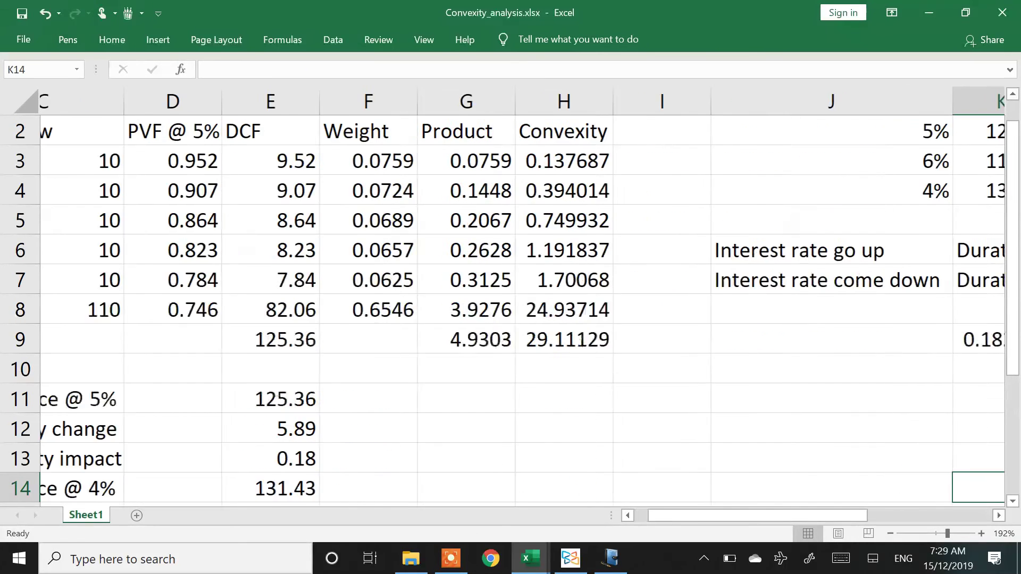
key("Up")
key("Down")
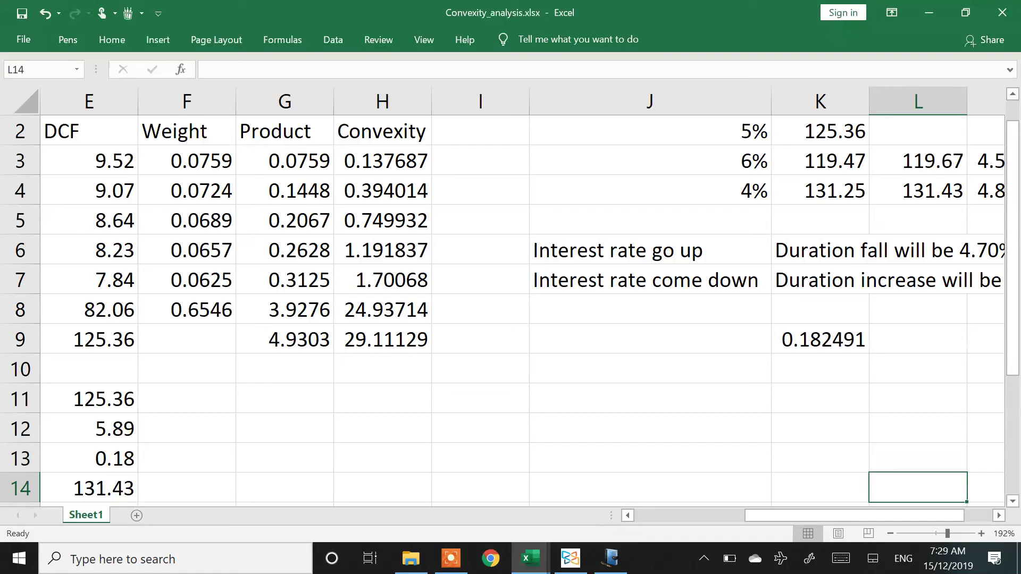
key("Down")
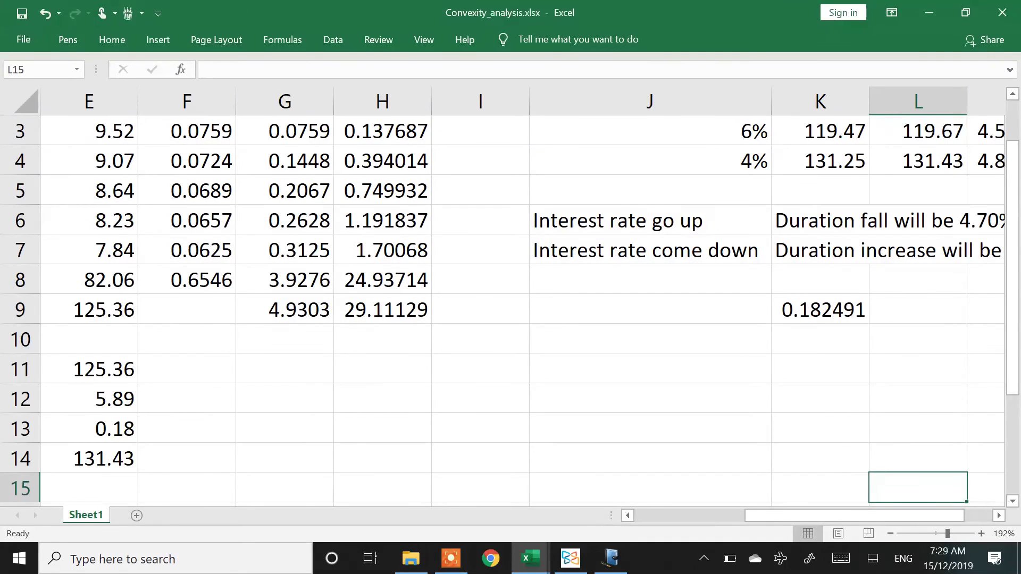
key("Right")
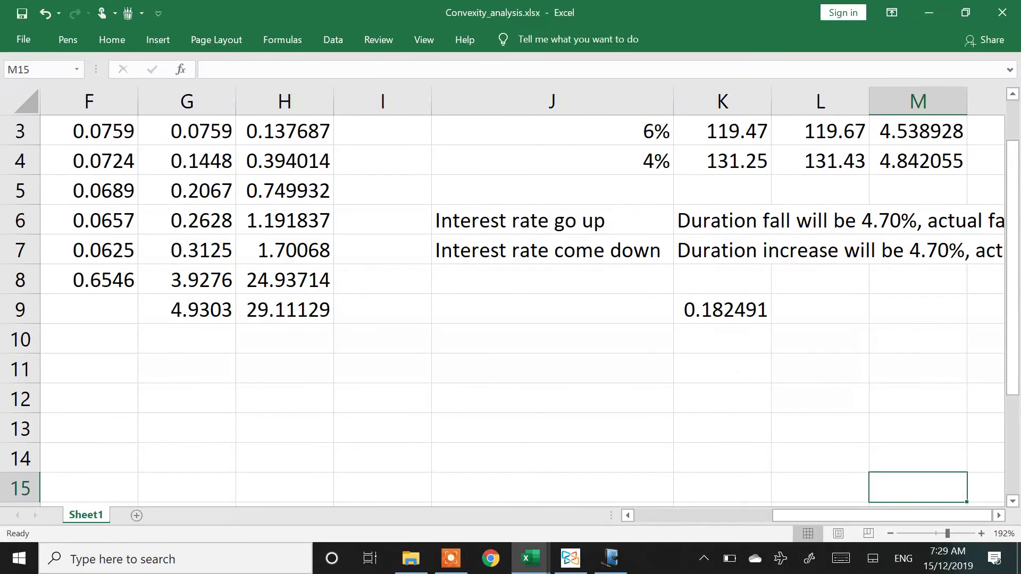
key("Right")
key("Right")
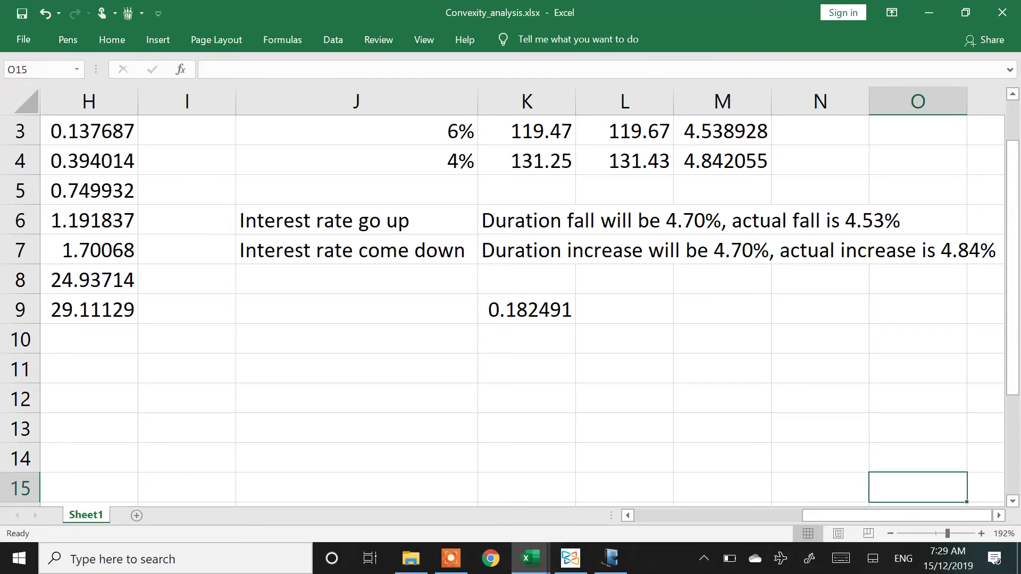
Return to the cash flow table and price reconciliation at the start of the worksheet
key("Left")
key("Left")
key("Left")
key("Left")
key("Left")
key("Left")
key("Left")
key("Left")
key("Left")
key("Left")
key("Left")
key("Left")
key("Left")
key("Left")
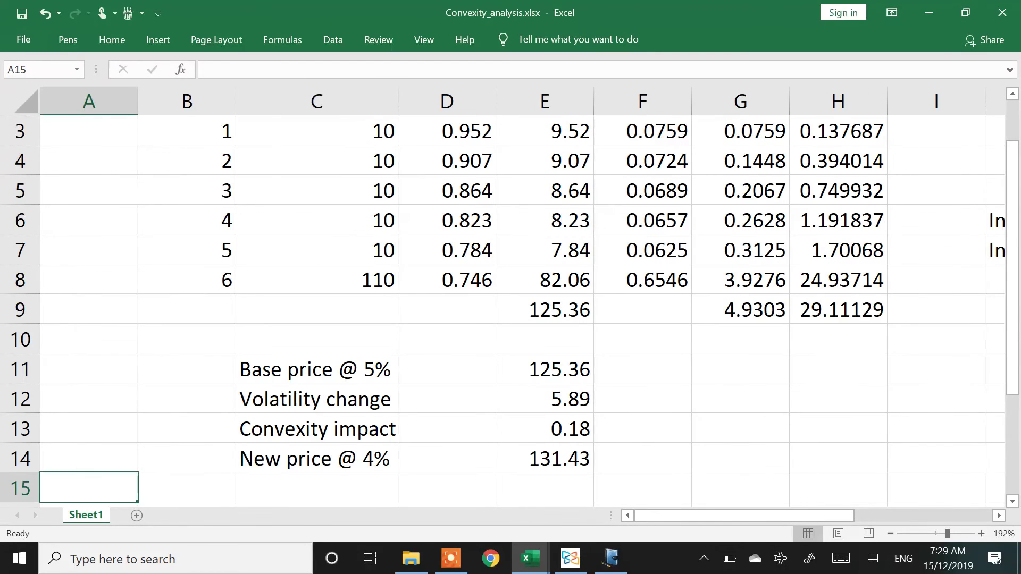
key("Right")
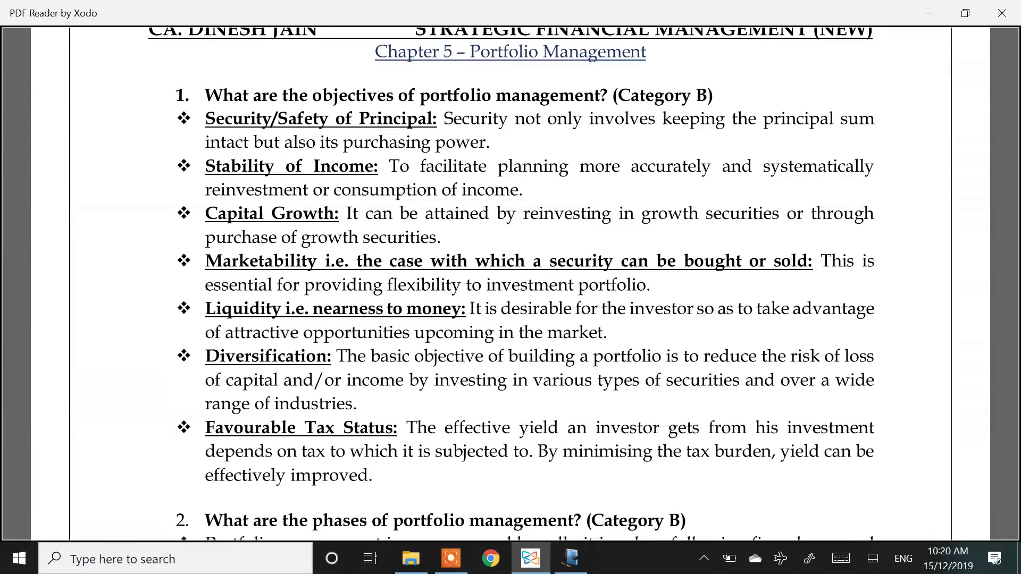
Switch to the blank Windows Journal note and handwrite the underlined heading "Portfolio management" in red
key("alt+Tab")
key("alt+Tab")
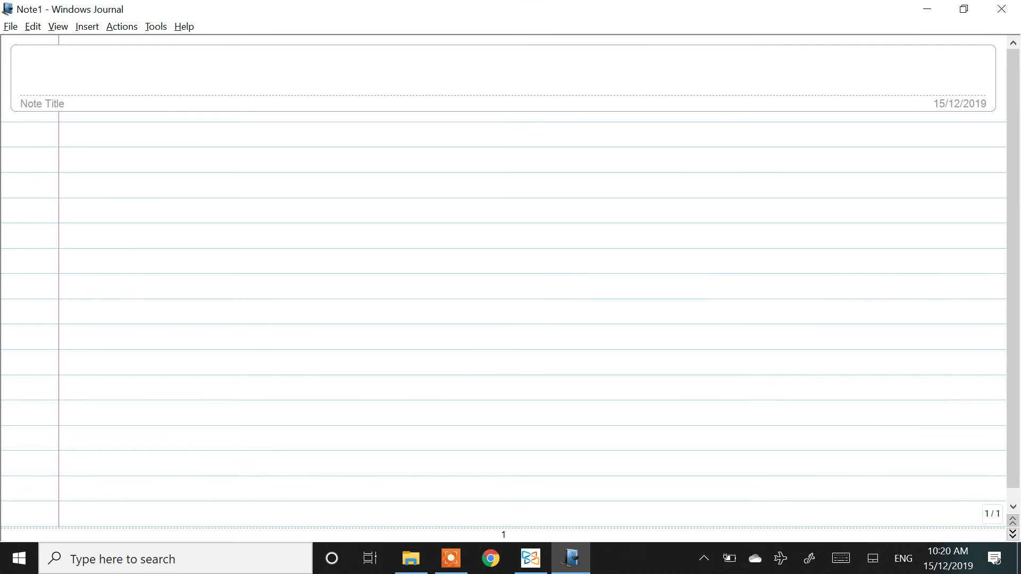
left_click_drag(560, 258, 575, 253)
left_click_drag(433, 118, 434, 162)
mouse_move(432, 119)
left_mouse_down()
mouse_move(436, 148)
mouse_move(475, 117)
left_mouse_up()
mouse_move(475, 154)
left_mouse_down()
mouse_move(488, 138)
mouse_move(495, 158)
left_mouse_up()
left_click_drag(503, 112, 511, 155)
mouse_move(515, 107)
left_mouse_down()
mouse_move(519, 139)
mouse_move(561, 142)
mouse_move(580, 157)
mouse_move(650, 128)
mouse_move(698, 144)
mouse_move(754, 106)
left_mouse_up()
left_click_drag(754, 107, 751, 143)
left_click_drag(744, 127, 766, 122)
left_click_drag(413, 170, 759, 154)
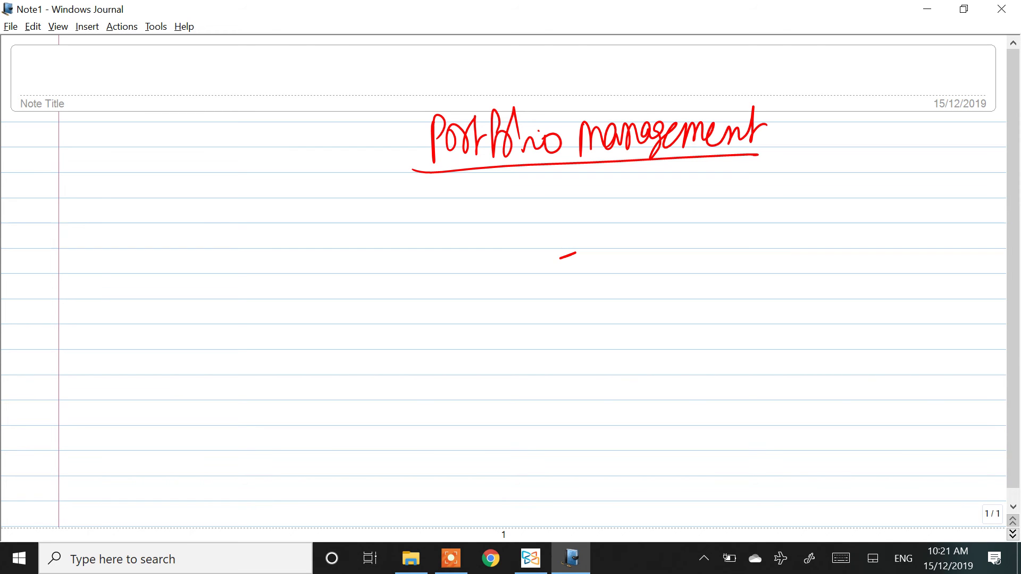
Handwrite the circled-number items "1 Security" and "2 Capital growth" beneath the Portfolio management heading
mouse_move(262, 207)
left_mouse_down()
mouse_move(262, 233)
mouse_move(273, 204)
mouse_move(287, 237)
mouse_move(321, 206)
mouse_move(358, 223)
mouse_move(380, 210)
mouse_move(362, 241)
left_mouse_up()
left_click_drag(349, 202, 355, 193)
mouse_move(435, 205)
left_mouse_down()
mouse_move(450, 234)
mouse_move(445, 201)
left_mouse_up()
left_click_drag(508, 194, 509, 232)
mouse_move(521, 210)
left_mouse_down()
mouse_move(519, 226)
mouse_move(537, 220)
mouse_move(532, 238)
left_mouse_up()
left_click_drag(540, 218, 556, 223)
mouse_move(564, 213)
left_mouse_down()
mouse_move(580, 202)
mouse_move(593, 210)
left_mouse_up()
left_click_drag(596, 184, 600, 218)
left_click_drag(548, 197, 554, 191)
left_click_drag(632, 190, 612, 243)
mouse_move(638, 193)
left_mouse_down()
mouse_move(650, 212)
mouse_move(704, 182)
mouse_move(712, 212)
left_mouse_up()
Handwrite the circled-number item "3 Diversification" on a new row below Security
left_click_drag(261, 274, 259, 301)
mouse_move(276, 261)
left_mouse_down()
mouse_move(244, 298)
mouse_move(276, 292)
mouse_move(311, 308)
left_mouse_up()
mouse_move(312, 270)
left_mouse_down()
mouse_move(313, 308)
mouse_move(365, 304)
mouse_move(387, 266)
mouse_move(409, 307)
mouse_move(432, 253)
mouse_move(446, 278)
mouse_move(490, 298)
left_mouse_up()
mouse_move(488, 258)
left_mouse_down()
mouse_move(491, 299)
mouse_move(530, 277)
mouse_move(508, 264)
left_mouse_up()
left_click(418, 270)
left_click(340, 263)
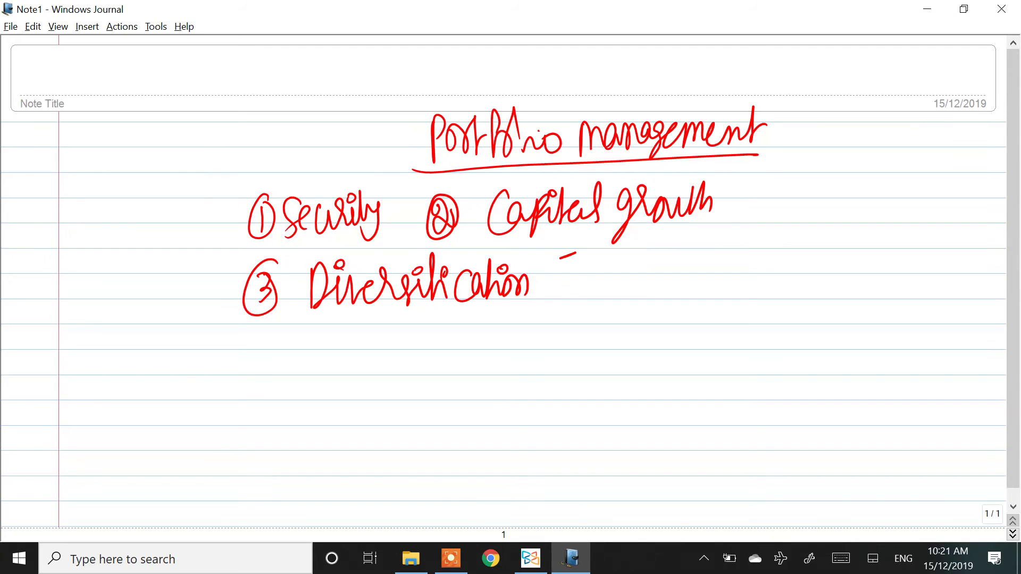
Add a circled number 4 beside Diversification and handwrite the fourth portfolio management objective
mouse_move(574, 270)
left_mouse_down()
mouse_move(588, 289)
mouse_move(578, 314)
left_mouse_up()
mouse_move(580, 261)
left_mouse_down()
mouse_move(556, 287)
mouse_move(591, 269)
mouse_move(633, 299)
left_mouse_up()
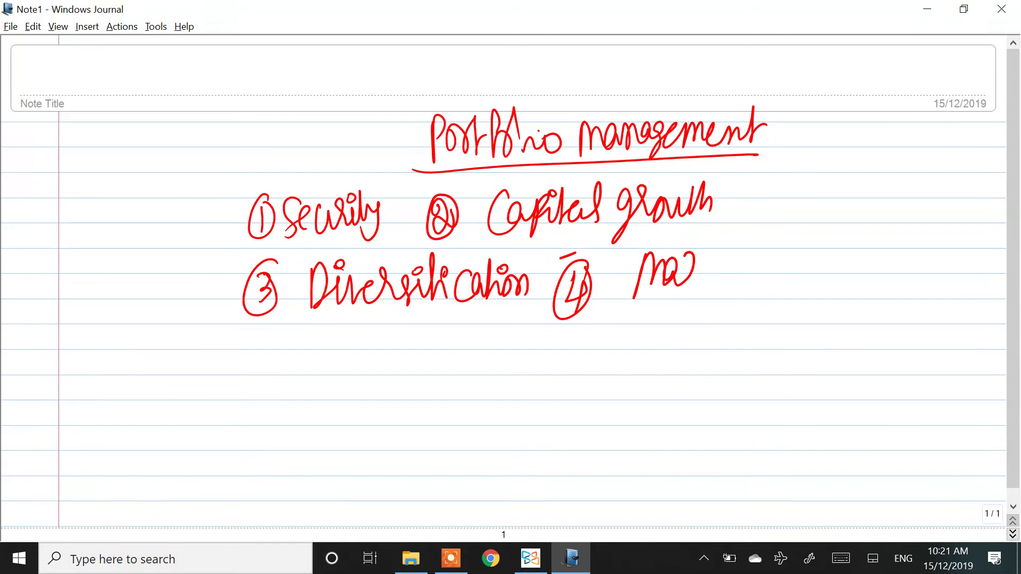